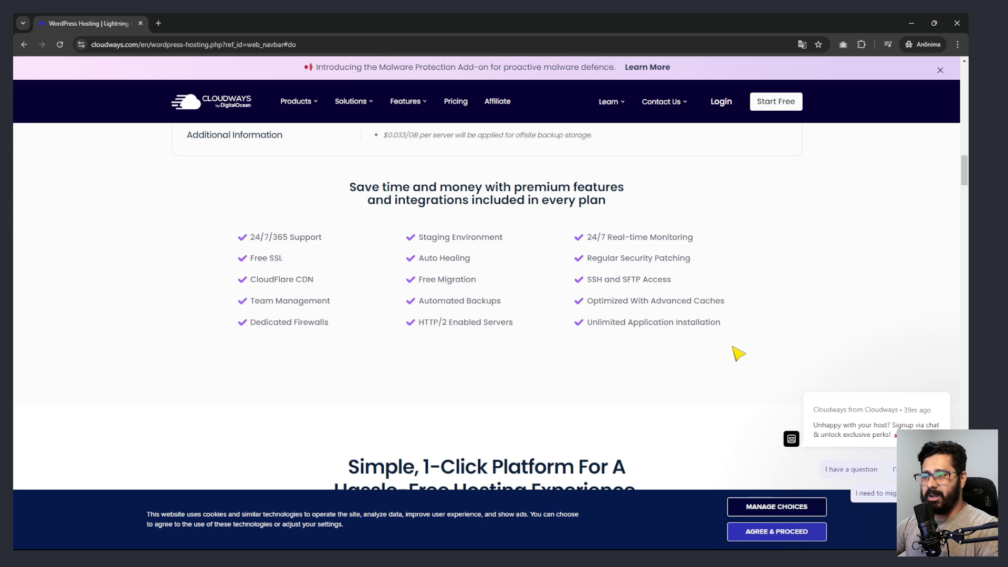
- Examine the comparison table of Cloudways, shared hosting and managed hosting, covering support, flexibility, automation and security features
scroll(738, 354, "down", 15)
scroll(126, 285, "down", 1)
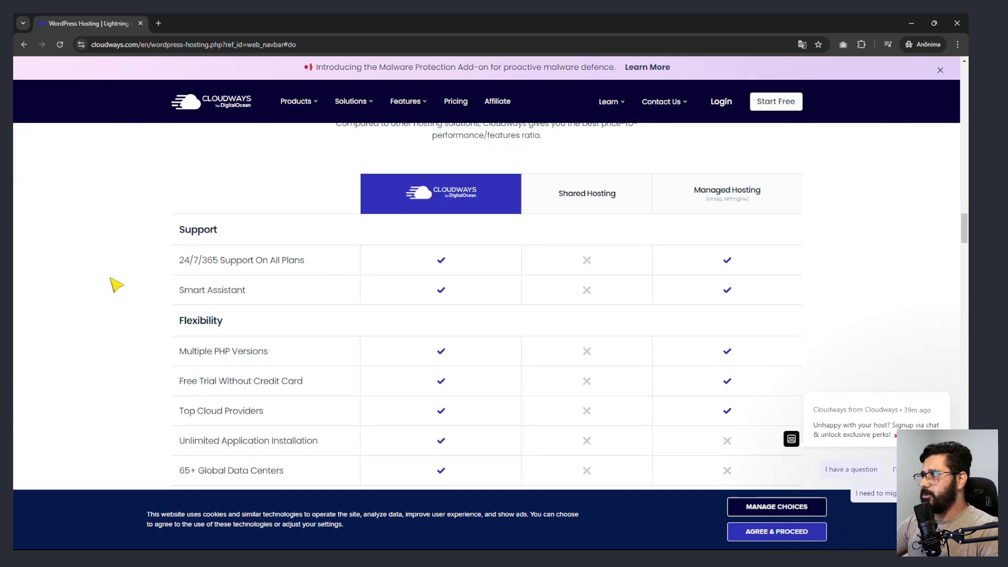
scroll(114, 285, "down", 1)
scroll(158, 281, "up", 2)
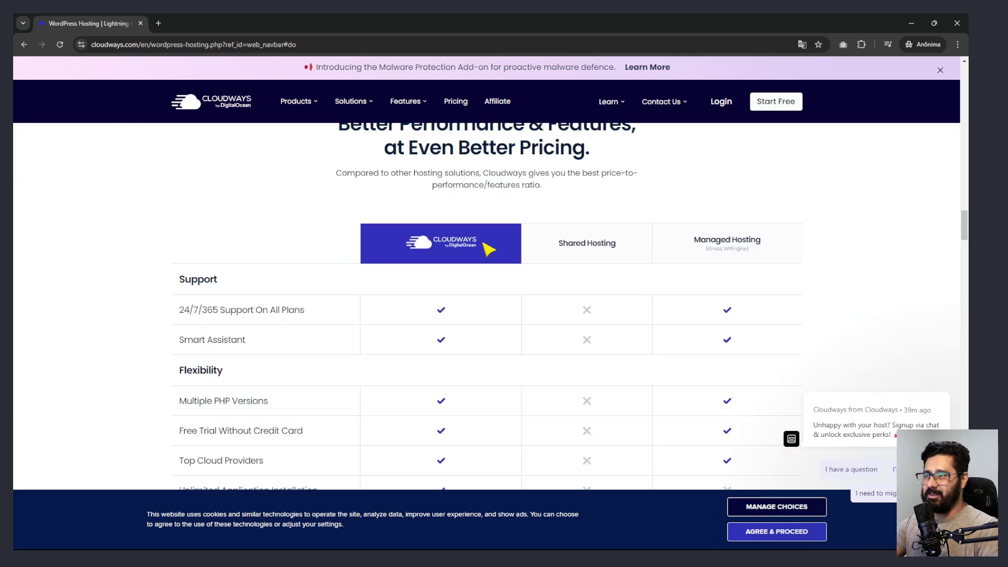
left_click_drag(559, 244, 620, 245)
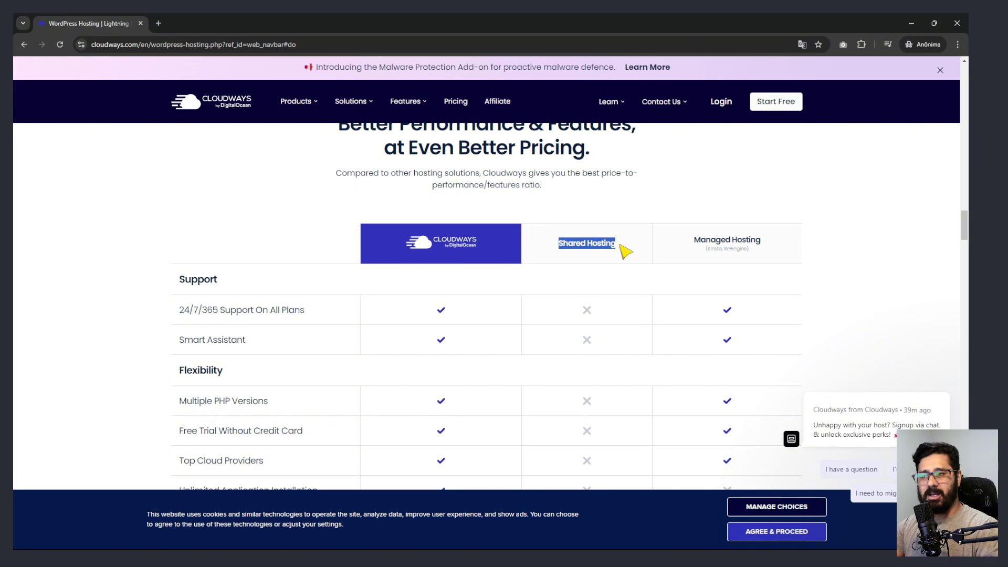
left_click_drag(694, 240, 770, 249)
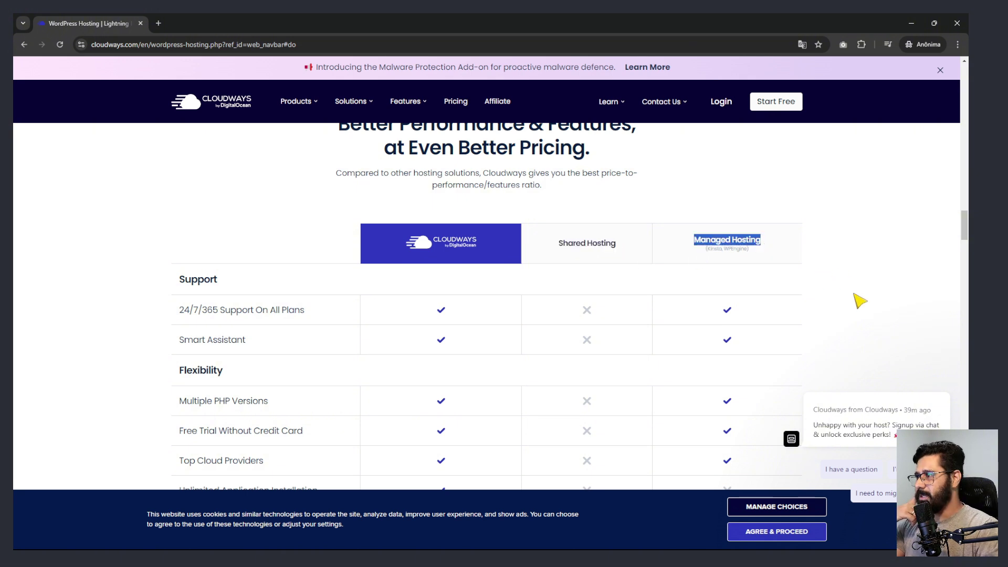
scroll(351, 241, "down", 2)
scroll(351, 241, "down", 12)
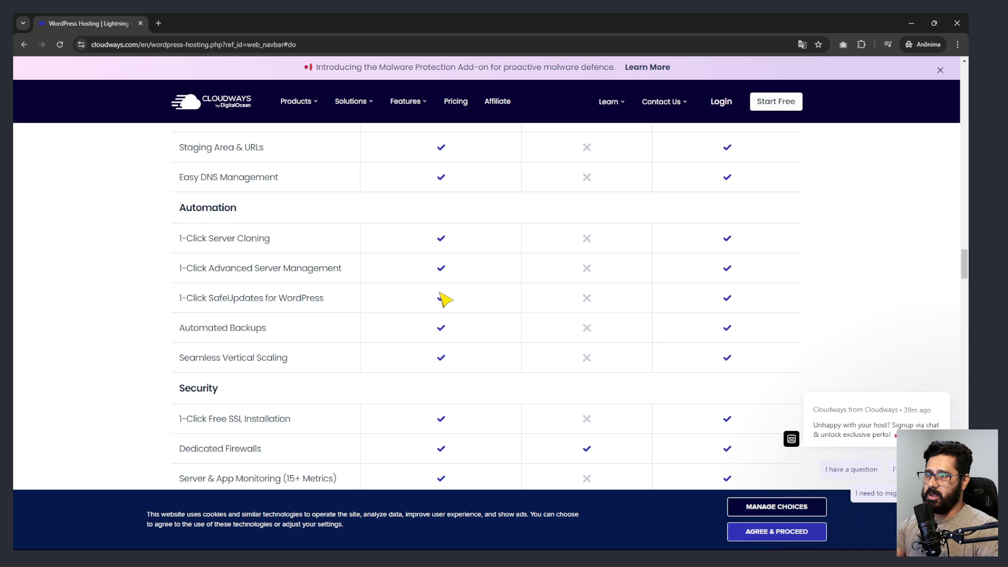
scroll(525, 329, "up", 15)
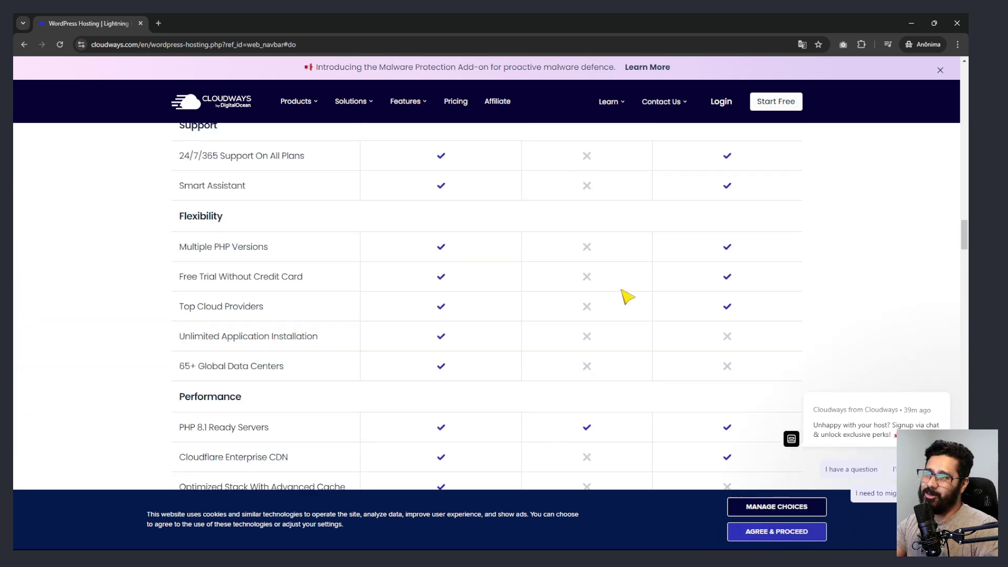
left_click_drag(558, 294, 632, 302)
scroll(770, 340, "down", 3)
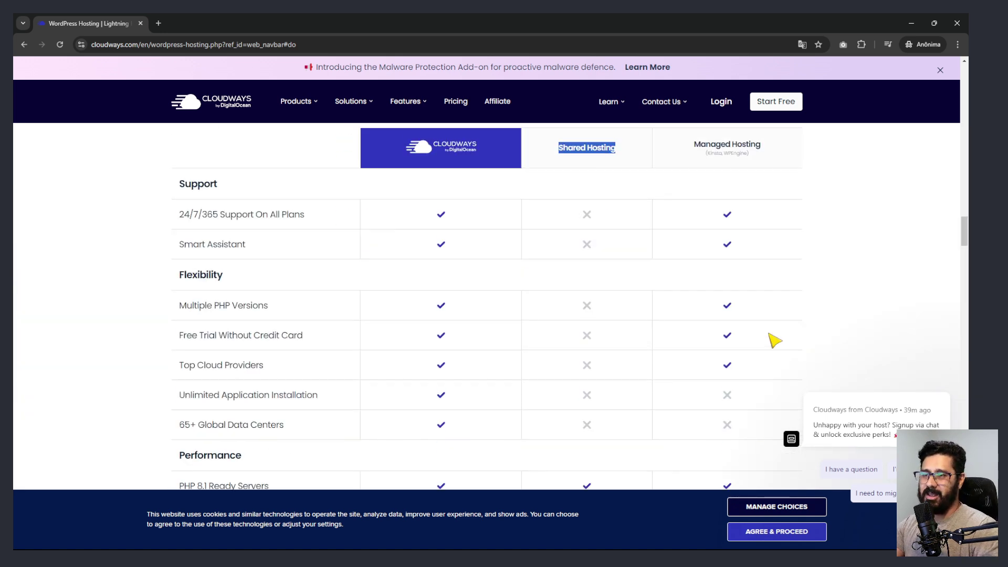
left_click_drag(707, 149, 750, 156)
scroll(772, 275, "down", 12)
scroll(540, 292, "up", 4)
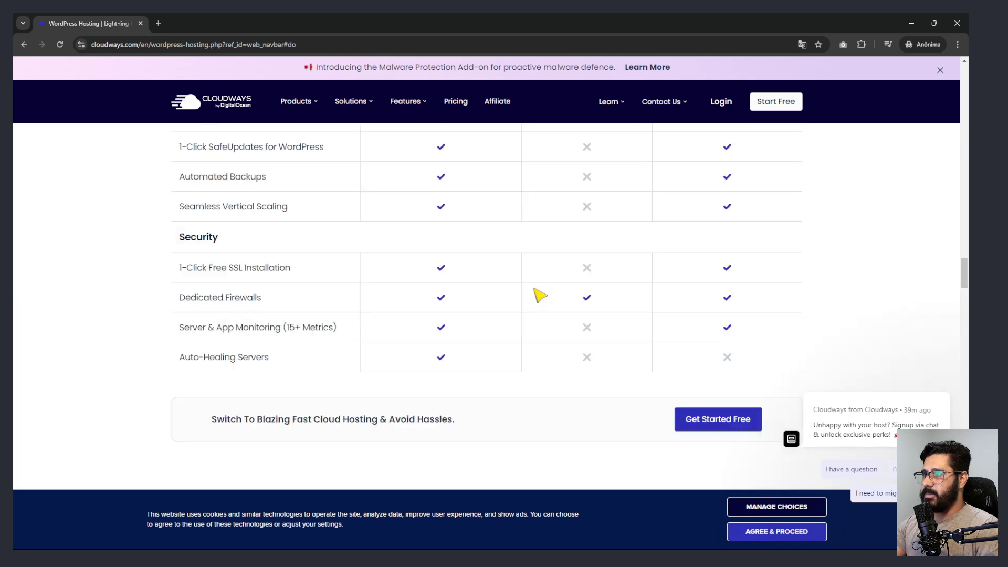
- Skim the rest of the WordPress hosting page, from the hosting plans through the success stories down to the footer
scroll(422, 382, "down", 9)
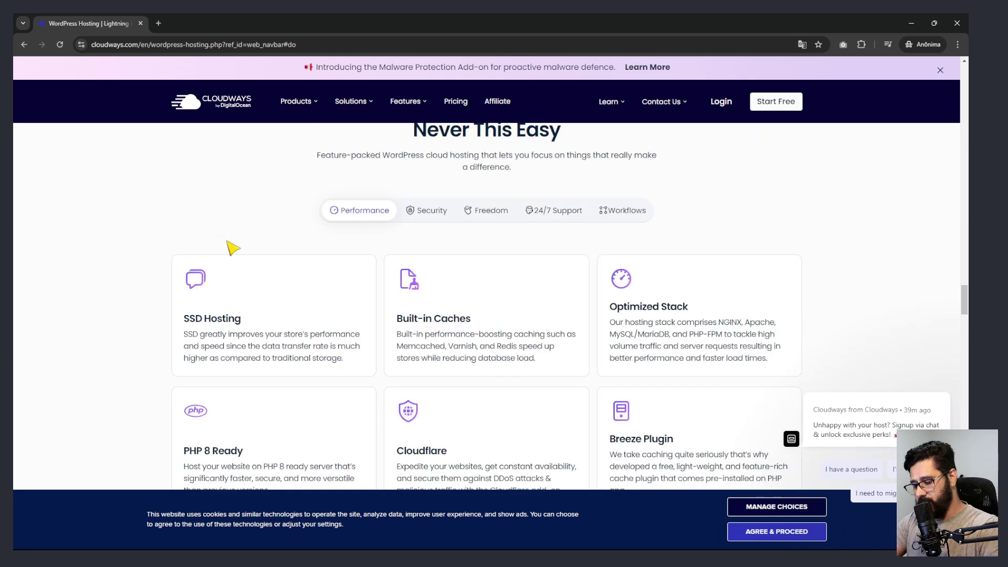
scroll(232, 248, "up", 15)
scroll(255, 295, "down", 10)
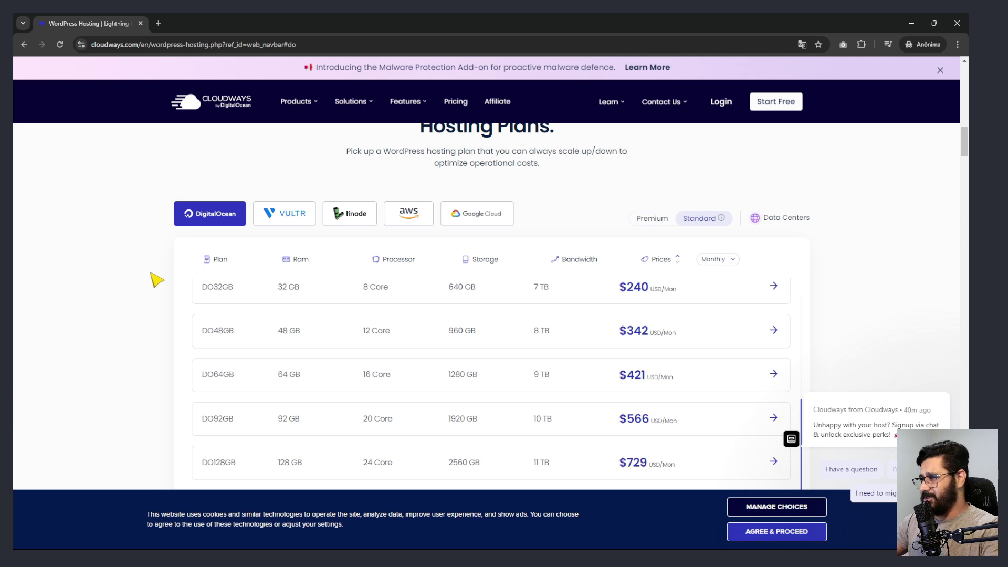
scroll(157, 281, "down", 10)
scroll(153, 279, "down", 15)
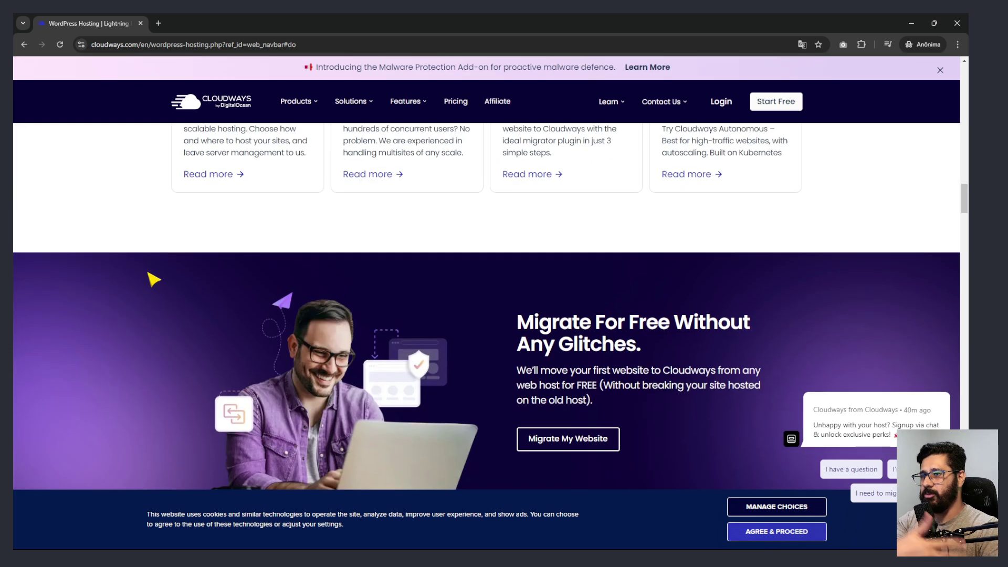
scroll(154, 280, "down", 15)
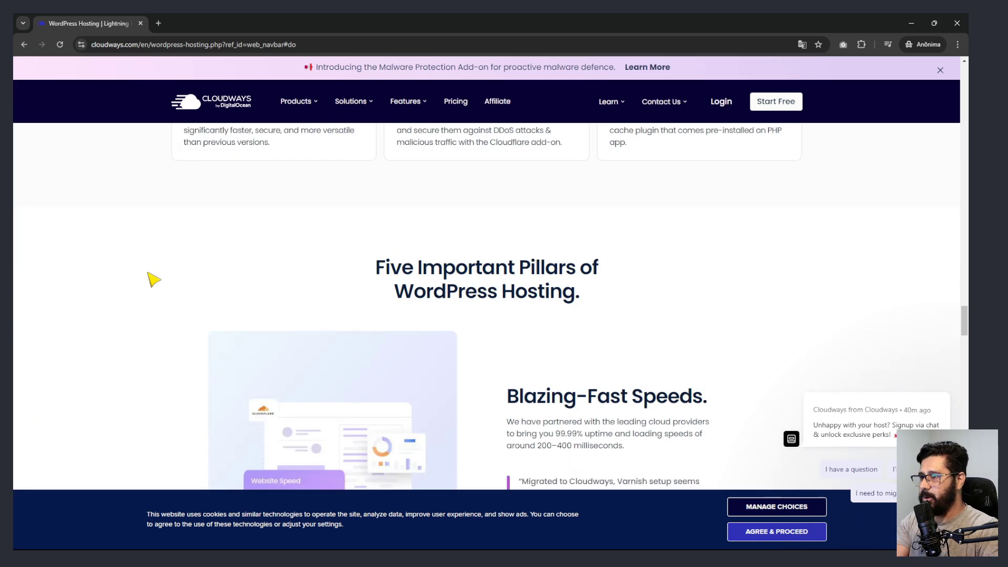
scroll(152, 286, "down", 15)
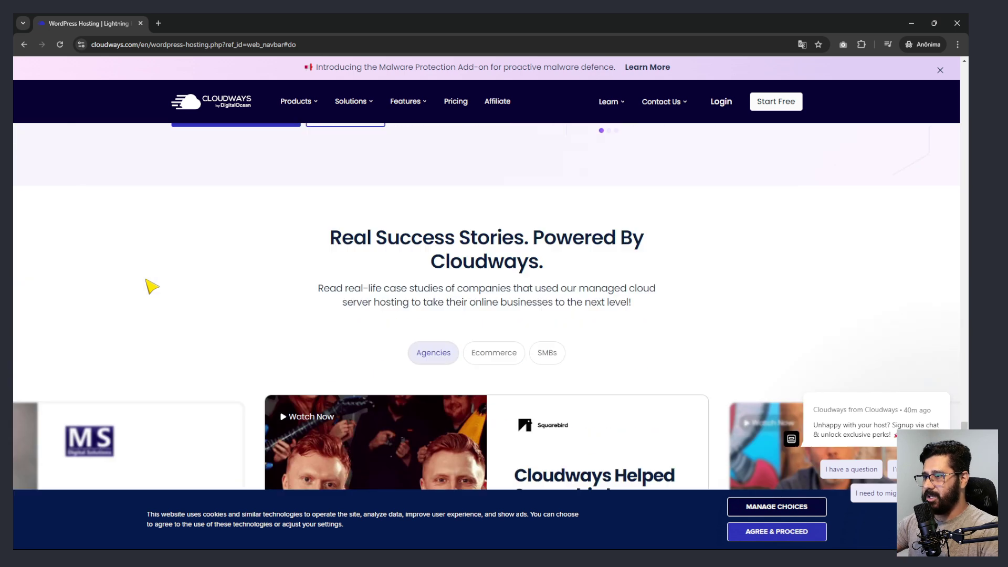
scroll(153, 284, "down", 10)
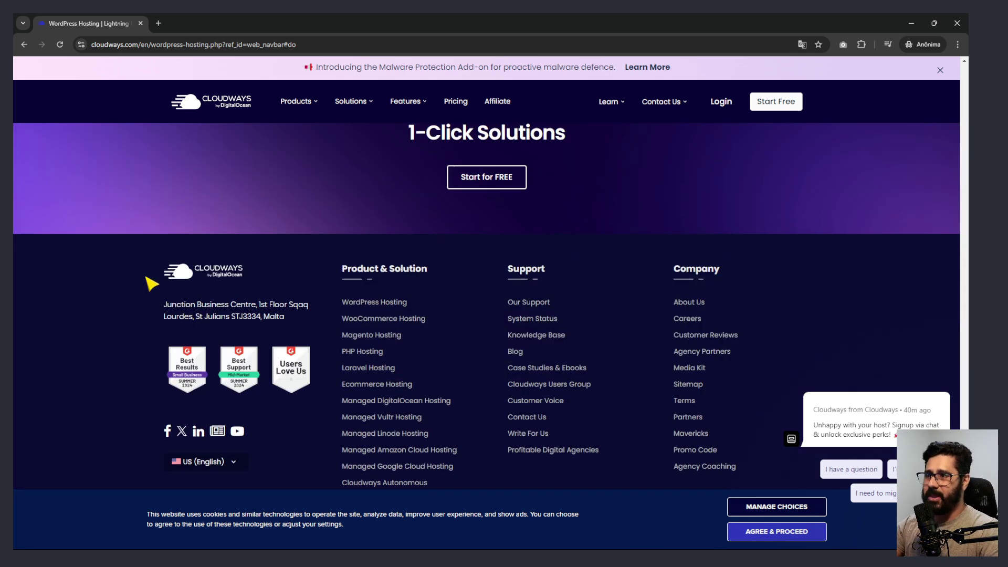
key("Home")
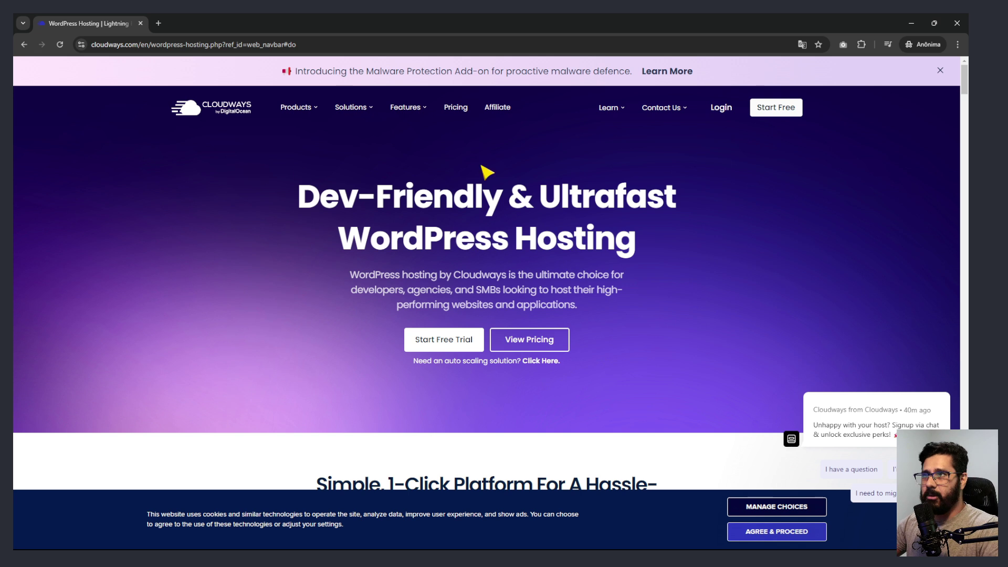
- On the free sign-up form, enter the promo code and agree to the Terms of Service and Privacy Policy
left_click(775, 109)
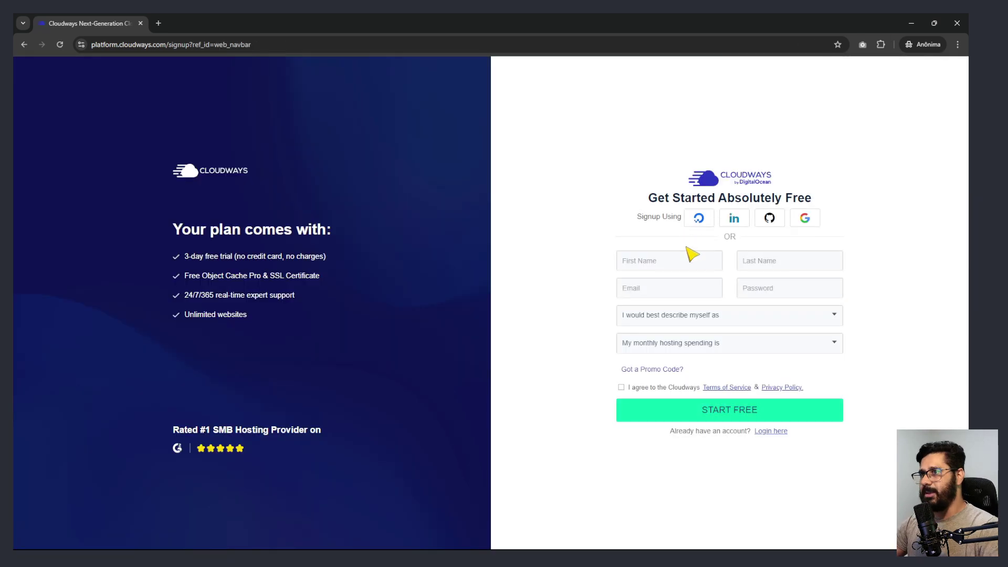
key("ctrl+plus")
key("ctrl+plus")
key("ctrl+plus")
key("ctrl+plus")
key("ctrl+plus")
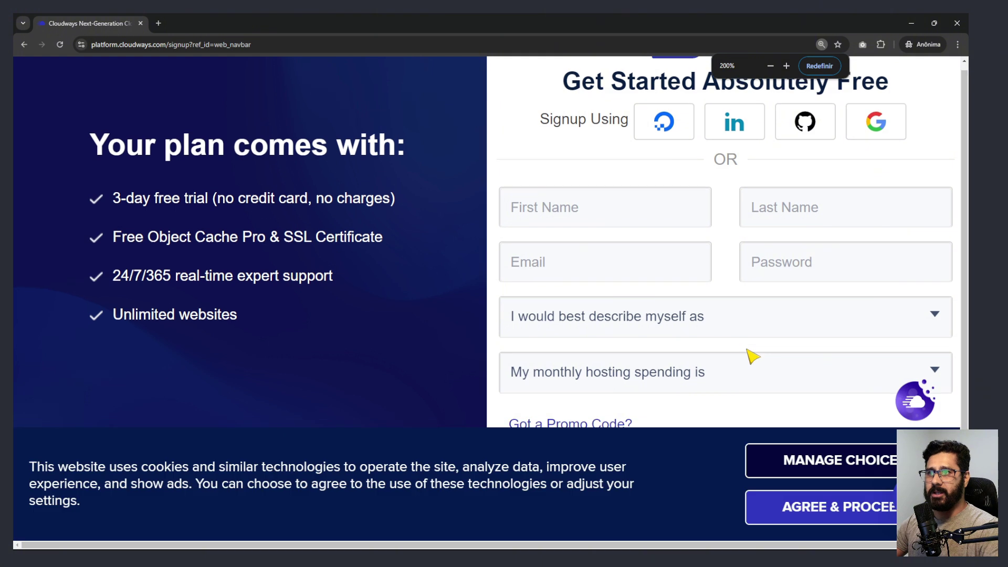
scroll(625, 352, "down", 2)
left_click(562, 362)
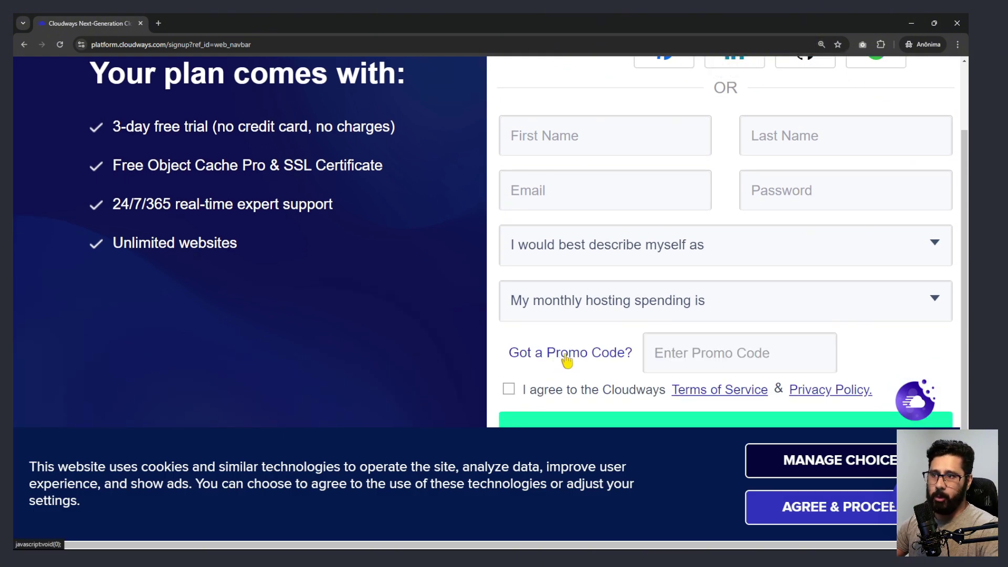
type("MESAQUEMOTA")
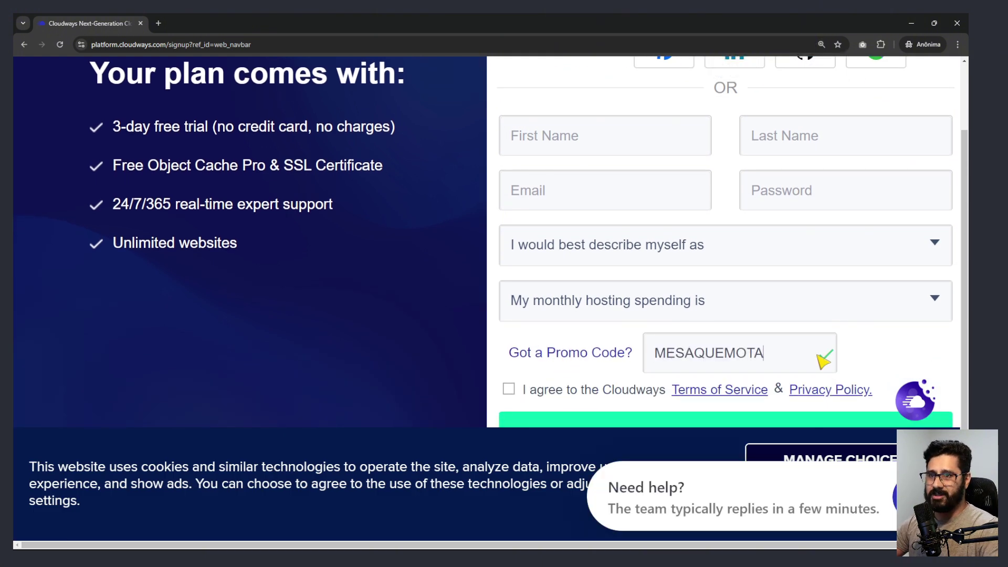
key("ctrl+0")
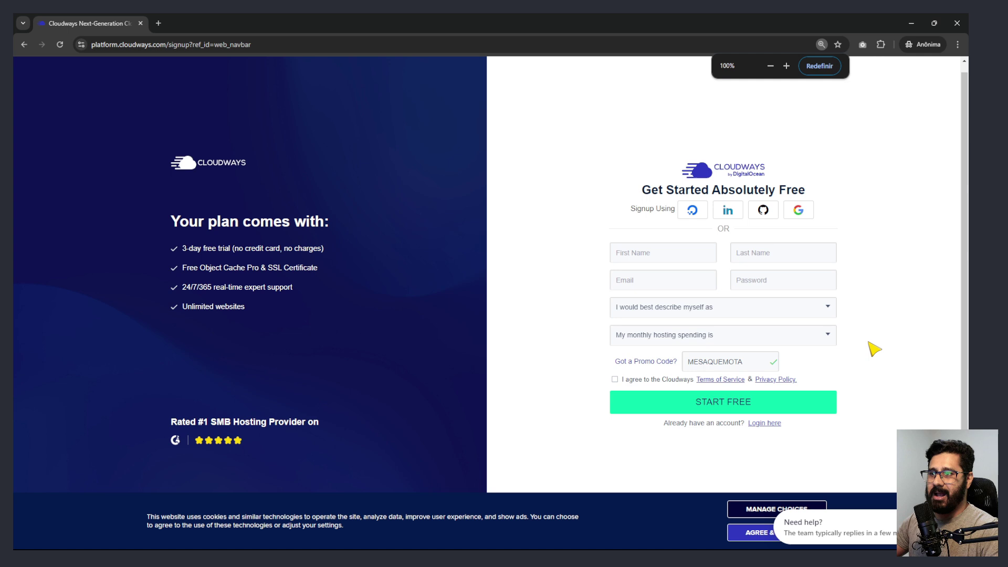
left_click(621, 387)
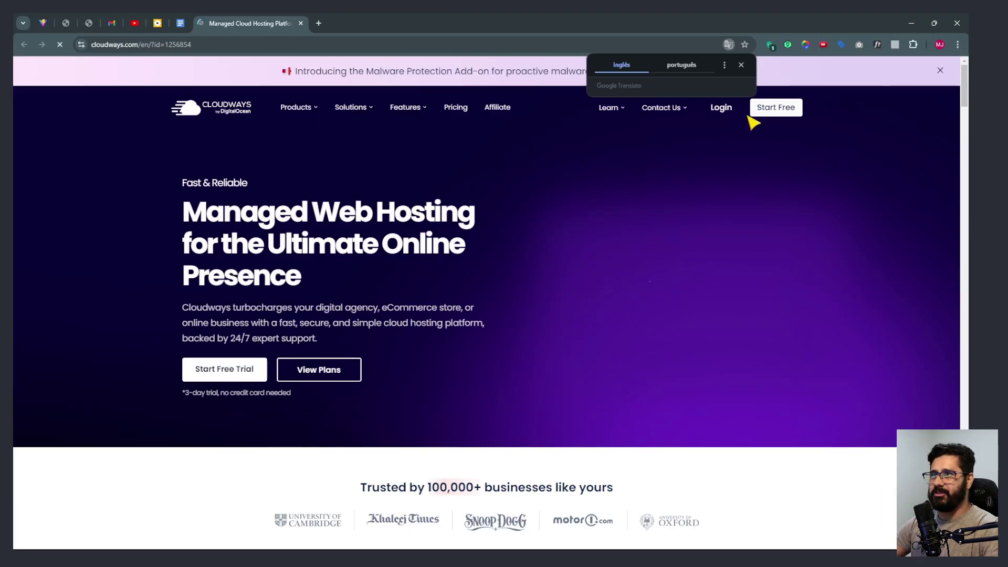
- Log in to the existing Cloudways account and start launching the first managed server
left_click(720, 106)
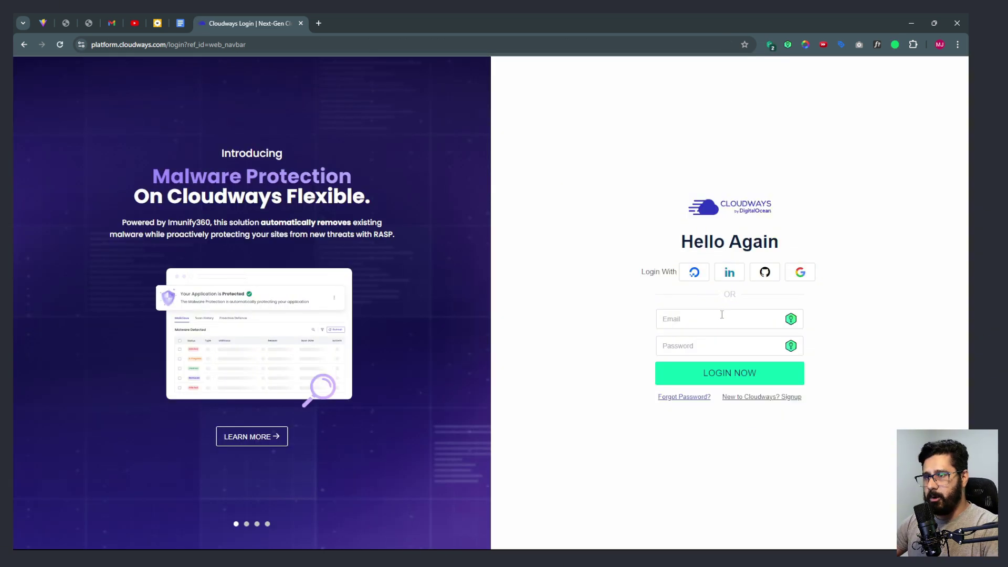
left_click(735, 318)
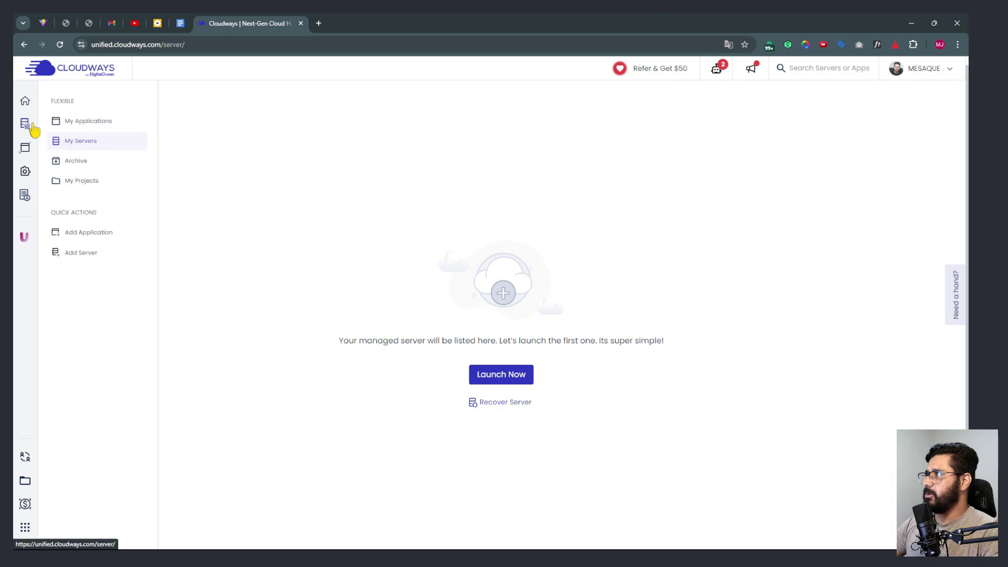
left_click(511, 376)
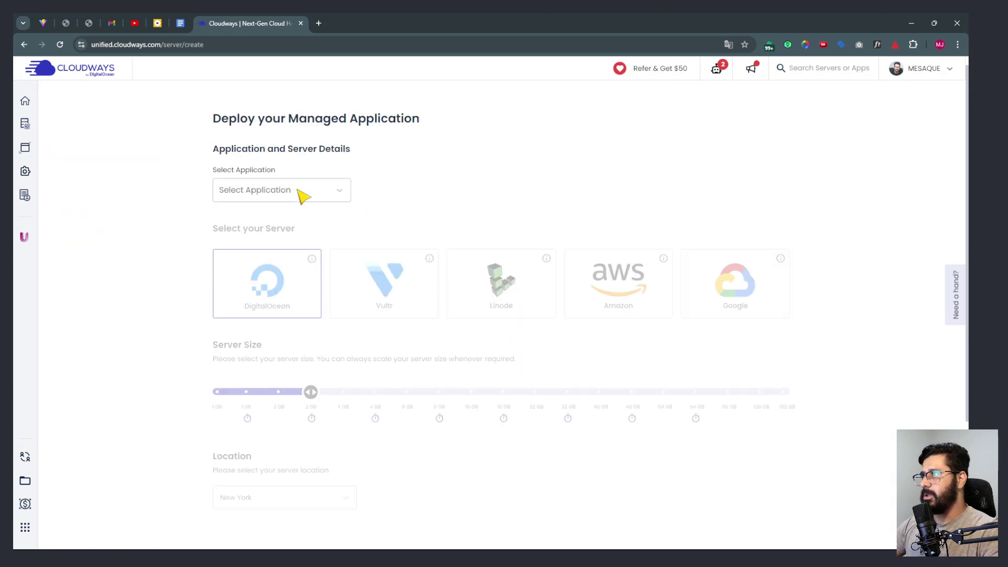
- Review the available applications and select WordPress Version 6.2.2 for the deployment
left_click(324, 195)
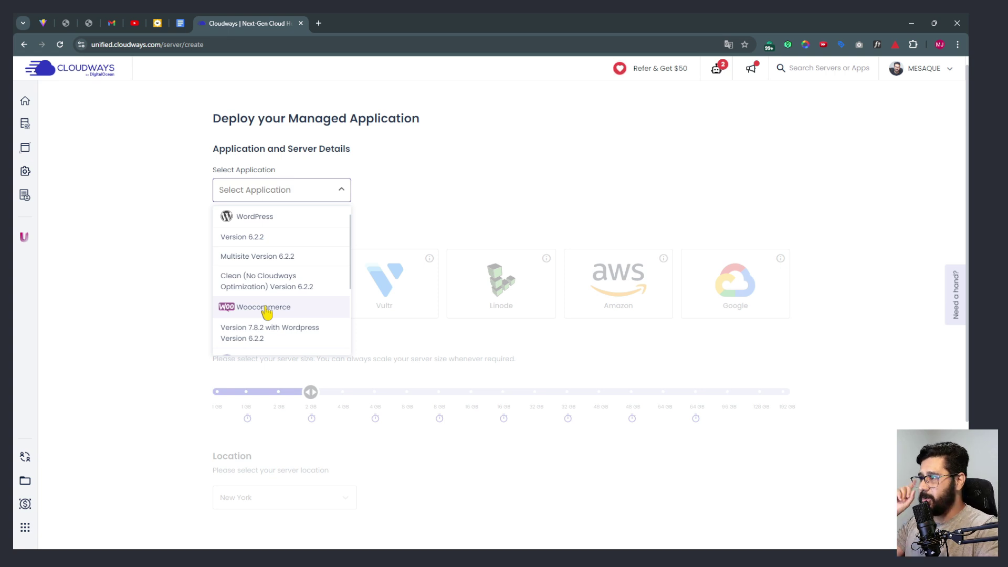
scroll(279, 334, "down", 1)
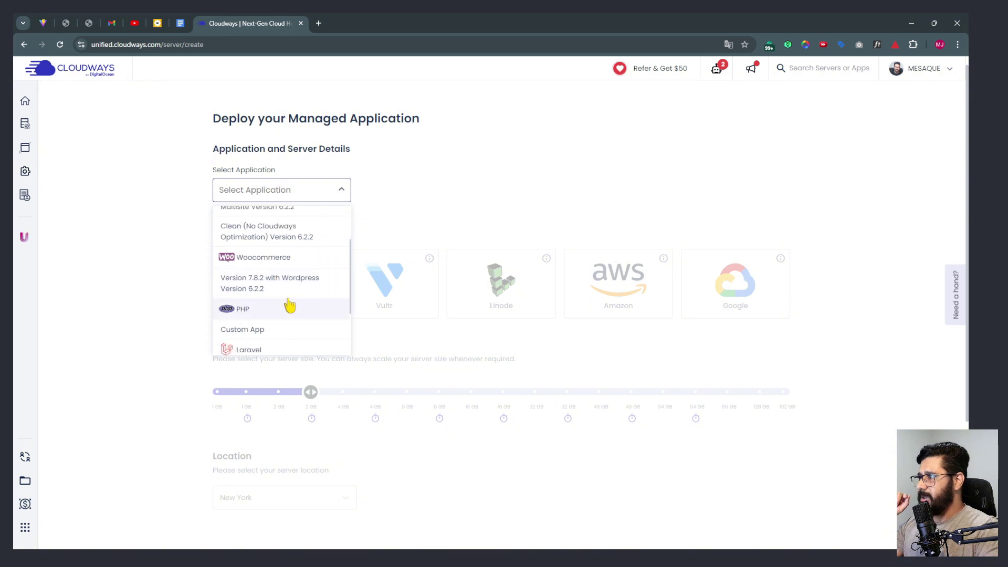
scroll(288, 302, "down", 1)
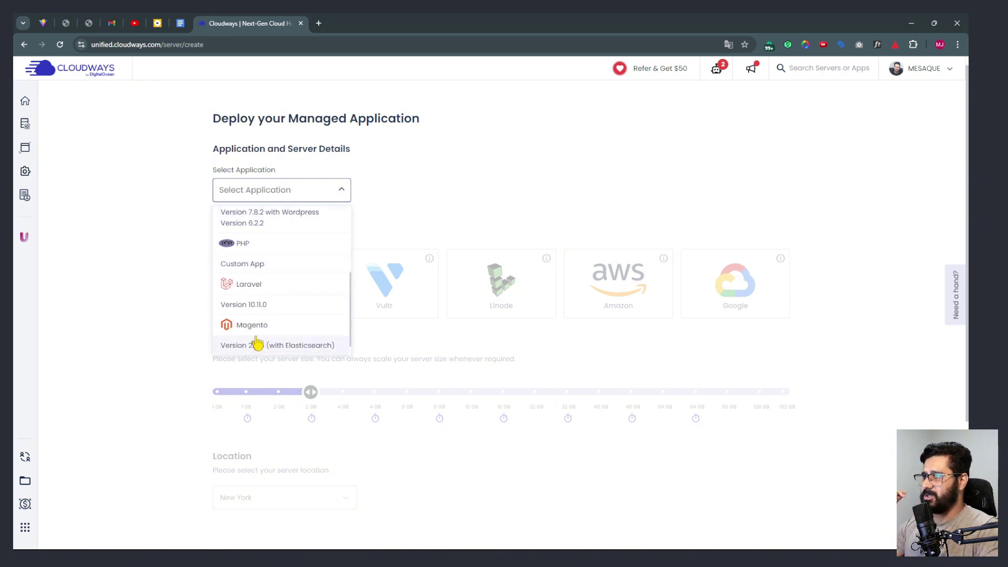
scroll(292, 309, "up", 2)
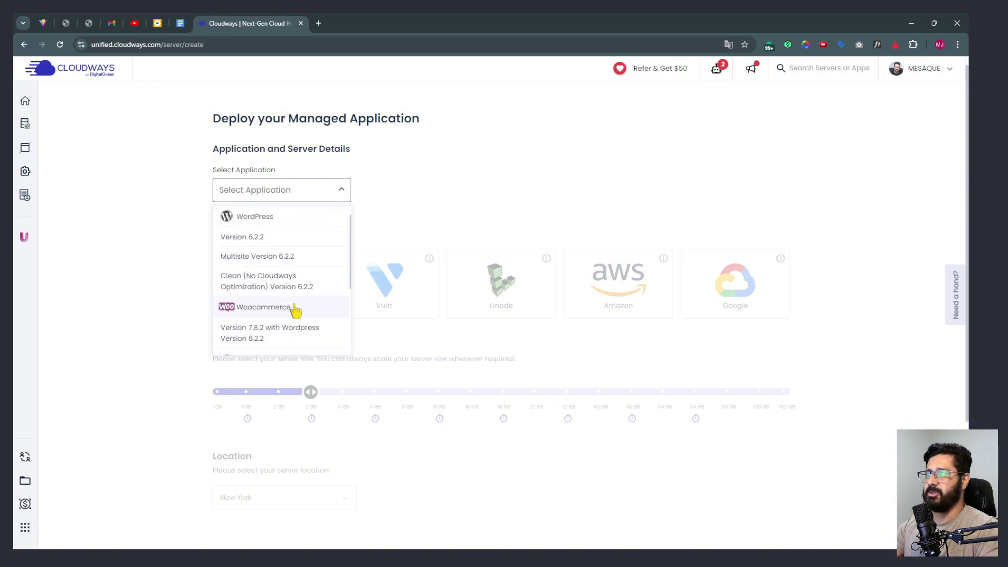
left_click(262, 230)
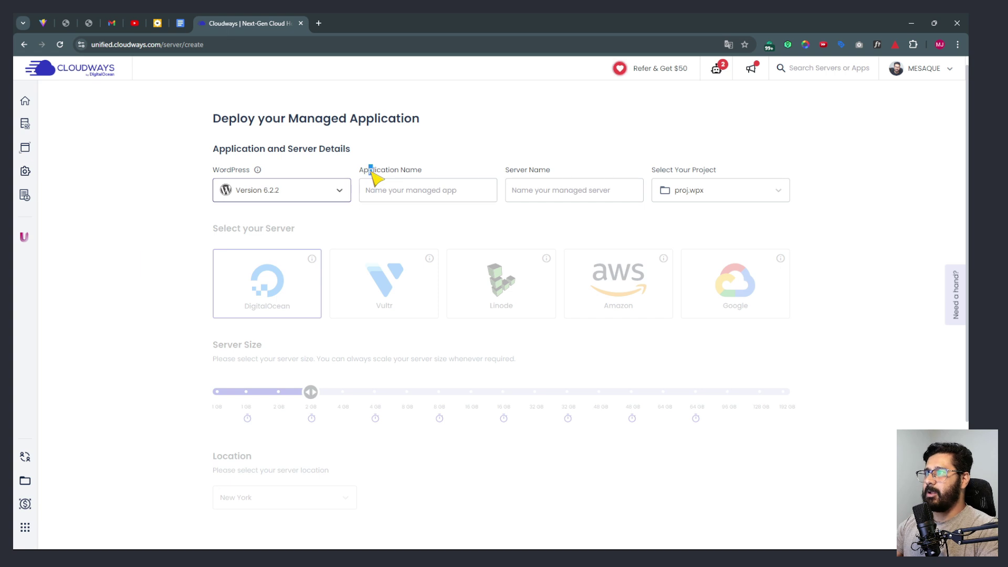
- Name the managed application dicasdomesaque.com
left_click(391, 194)
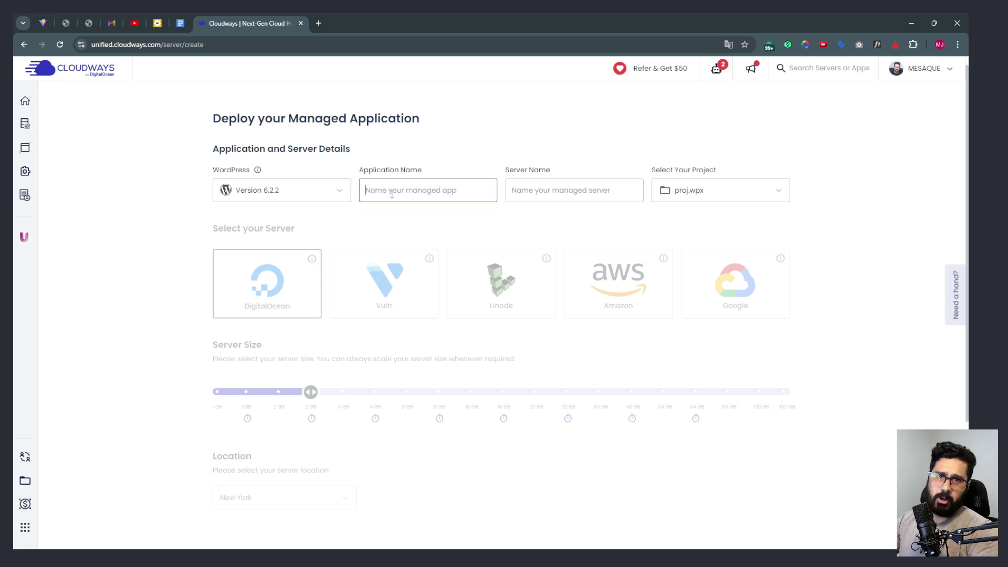
type("dicas")
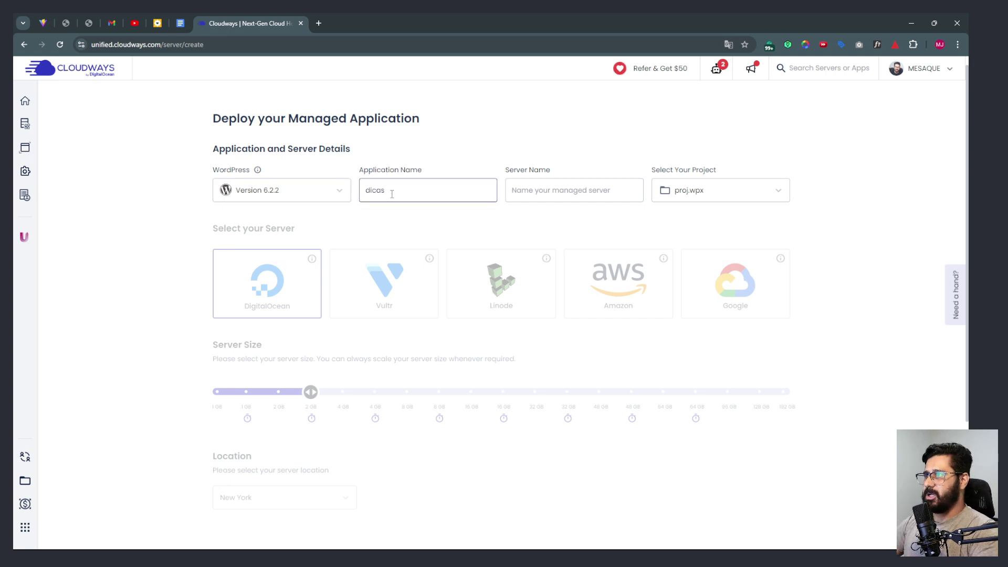
type("demesaque.co")
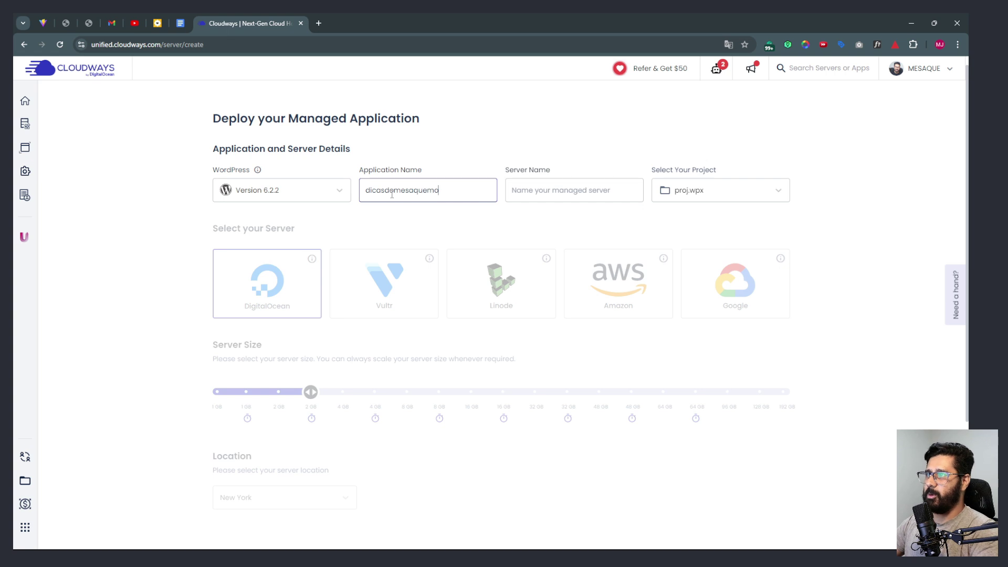
type("m")
key("ctrl+a")
key("ctrl+c")
left_click(564, 190)
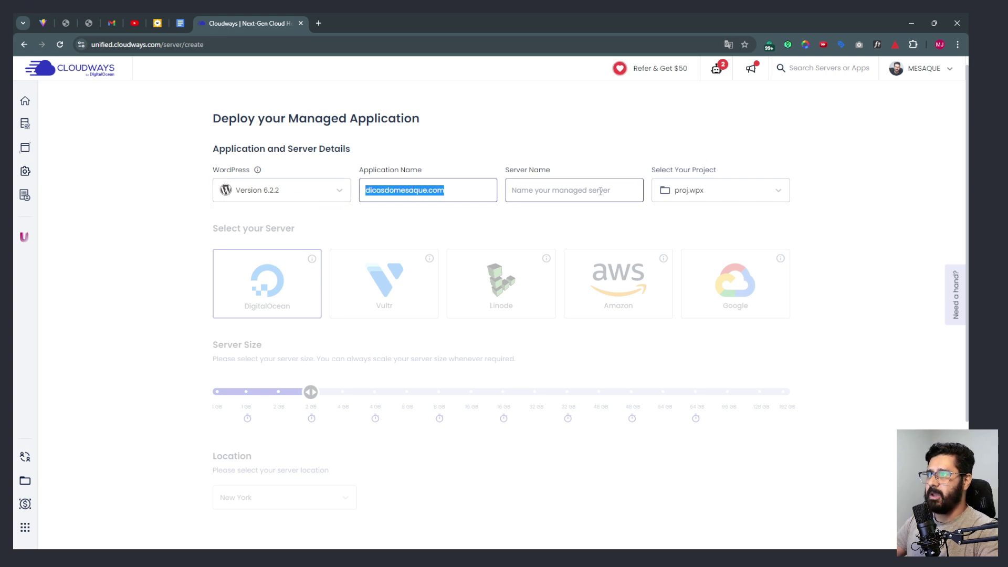
key("ctrl+v")
key("ctrl+a")
key("BackSpace")
- Name the managed server serv.mesaque1
triple_click(550, 169)
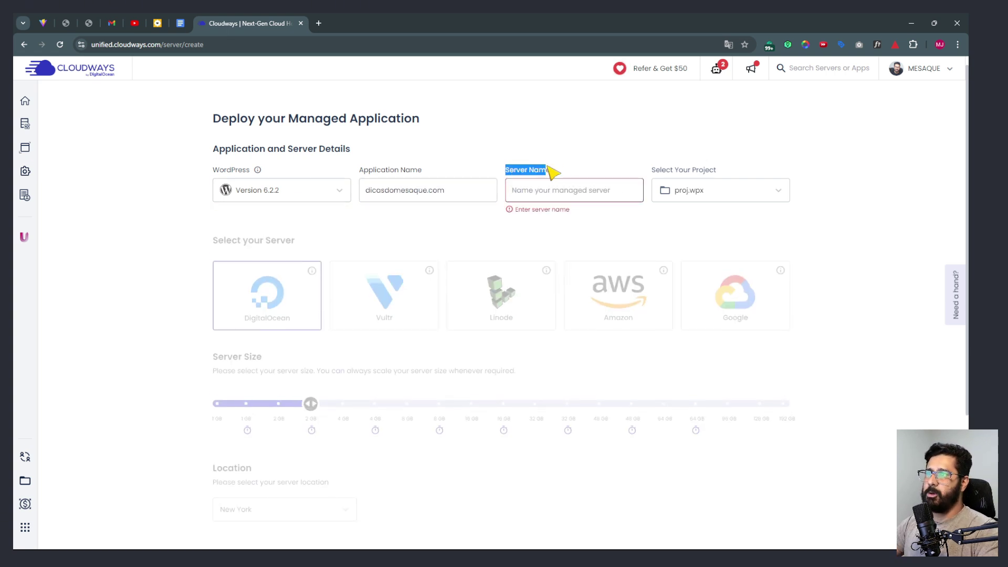
left_click(550, 194)
type("serv.mesaque1")
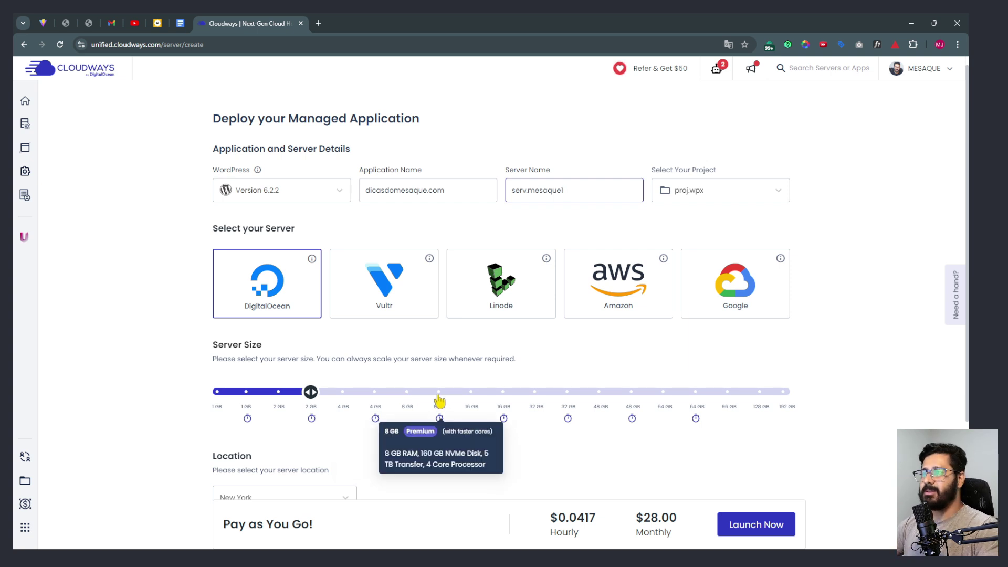
- Review the project selection, the 2 GB Premium server's specifications and its monthly price
left_click_drag(655, 169, 742, 171)
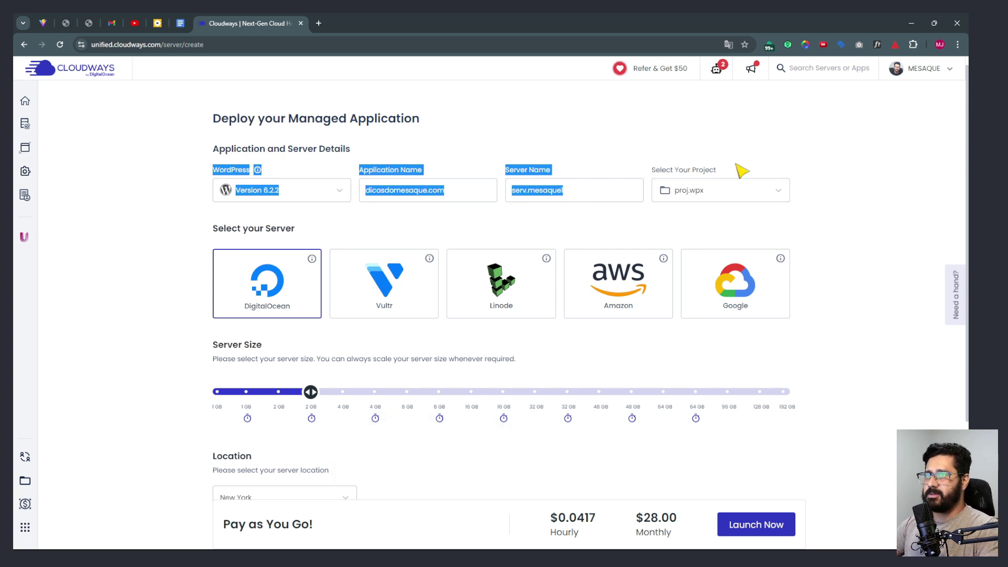
left_click(720, 174)
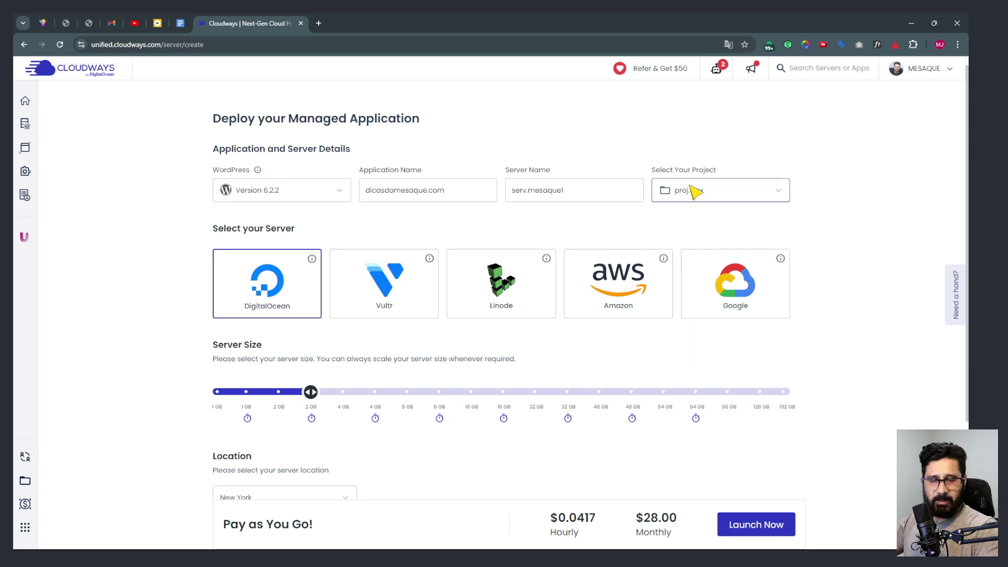
scroll(240, 212, "down", 2)
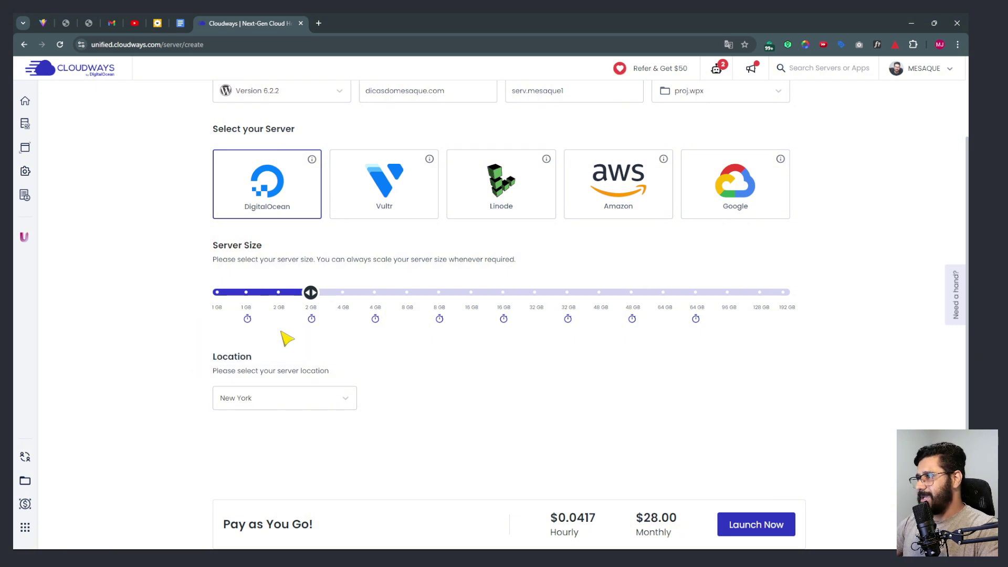
mouse_move(312, 315)
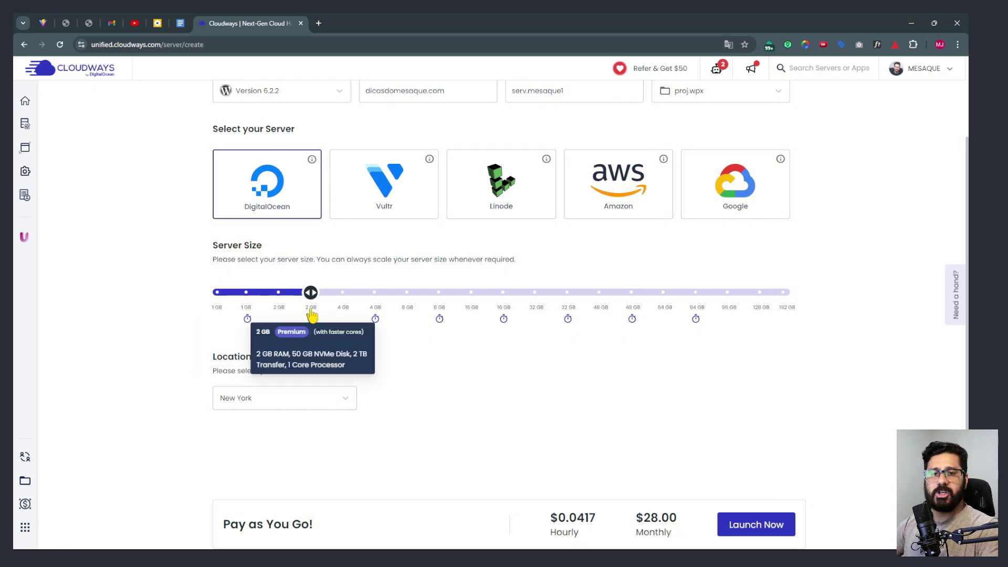
scroll(535, 393, "down", 1)
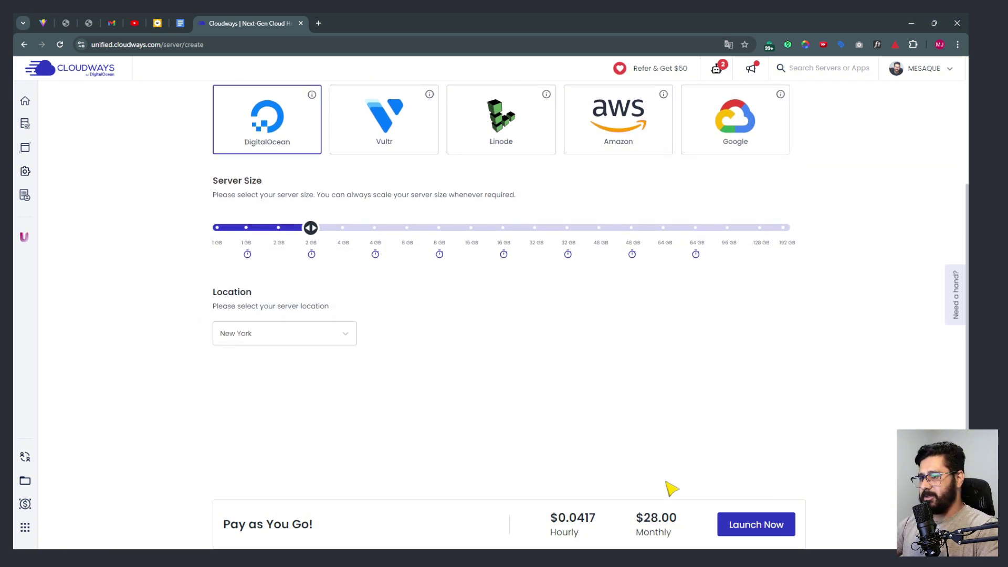
left_click_drag(644, 519, 683, 522)
left_click(362, 419)
scroll(336, 404, "up", 3)
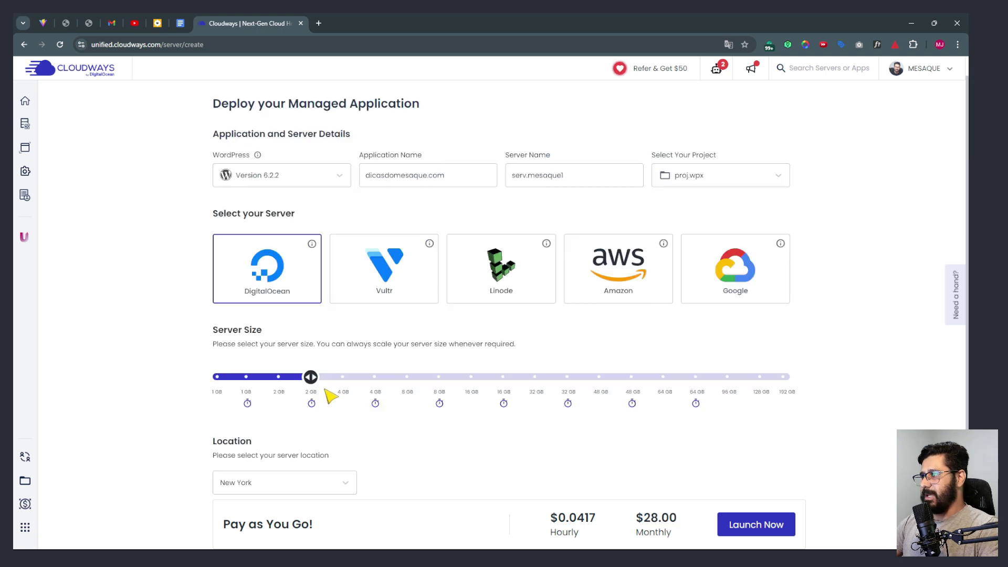
- Try the standard 2 GB and the Premium 1 GB server sizes, checking the size recommendation for production websites
left_click(278, 386)
scroll(311, 400, "down", 1)
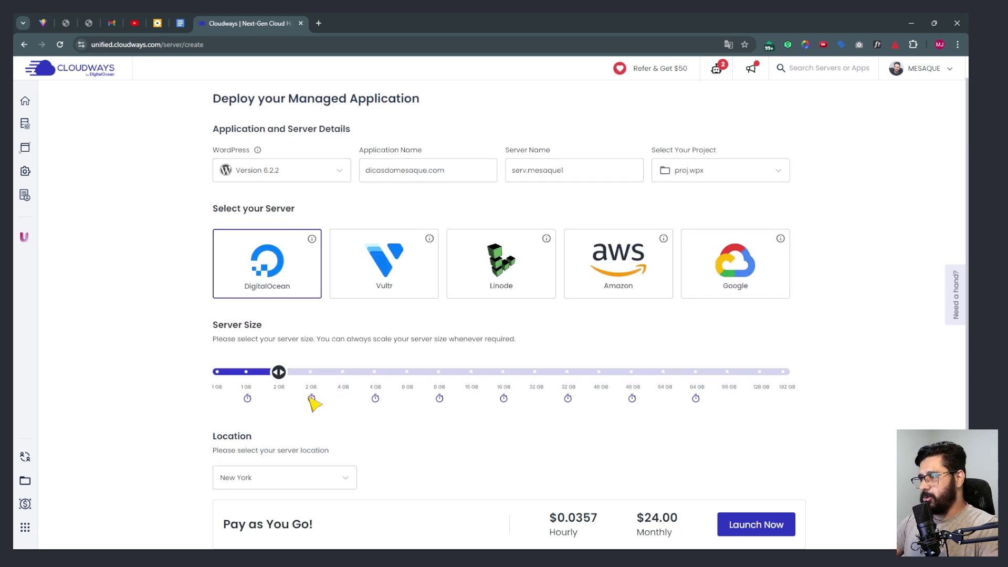
scroll(314, 403, "down", 2)
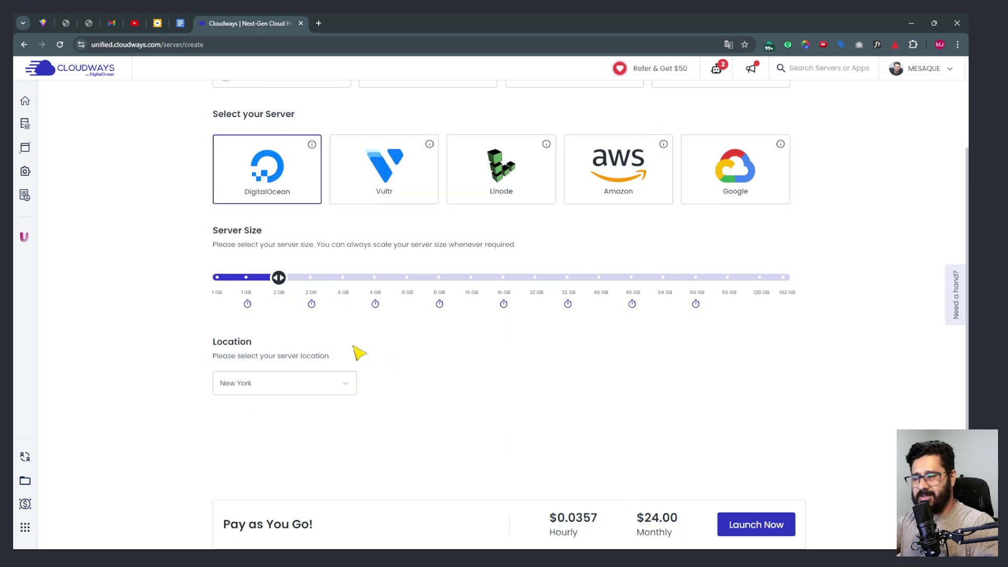
mouse_move(312, 305)
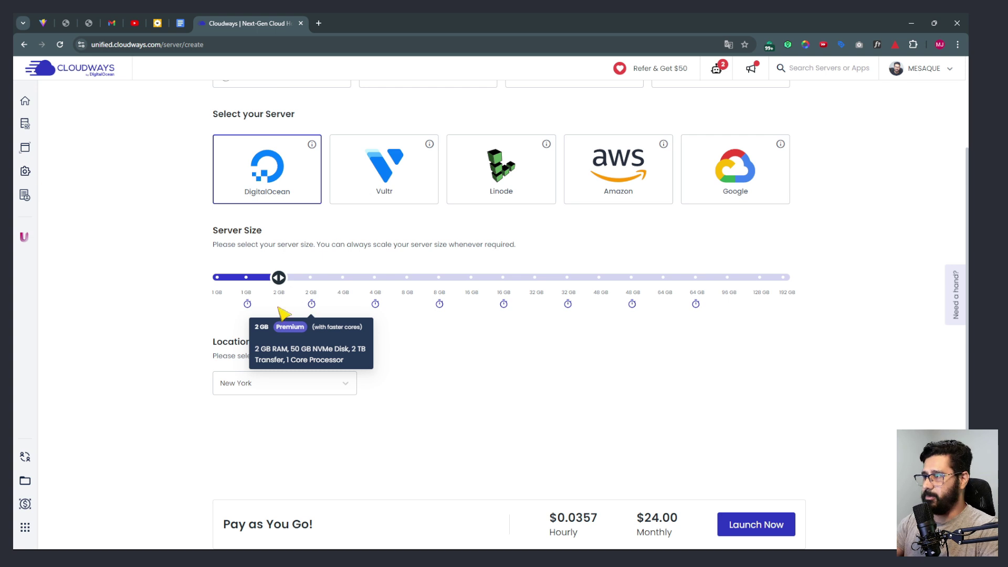
left_click(246, 278)
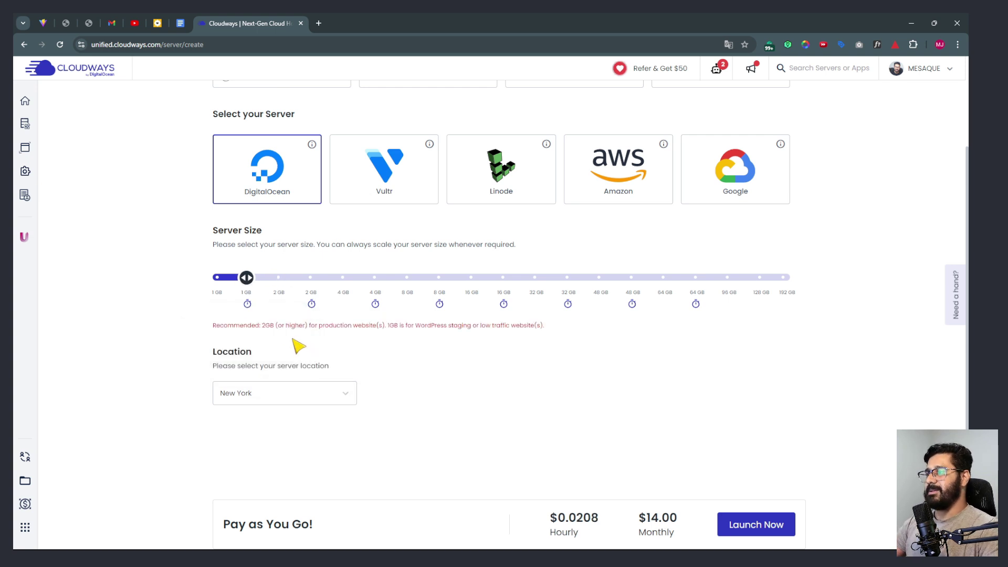
left_click_drag(262, 326, 544, 327)
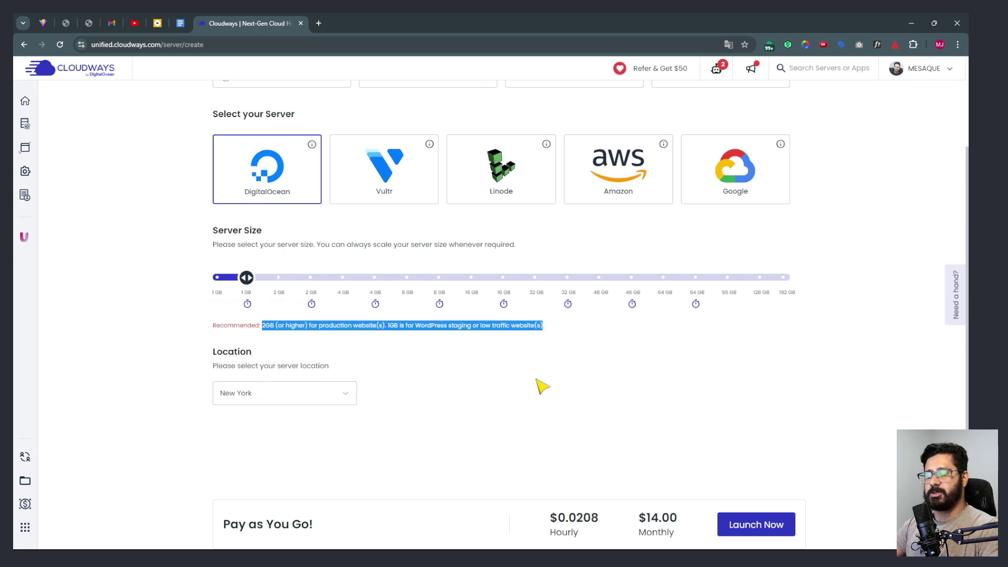
left_click(542, 386)
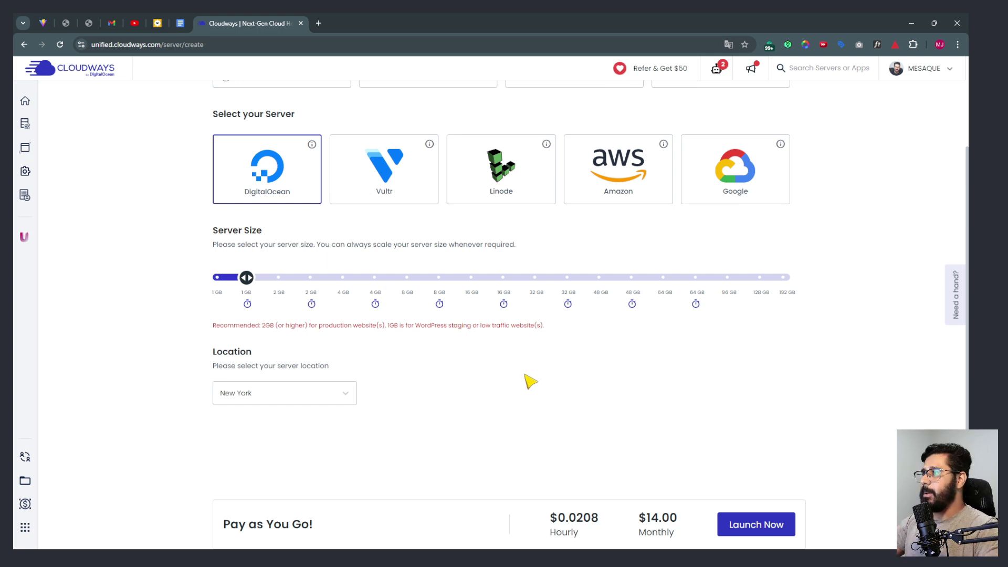
- Set the DigitalOcean server to the smallest standard 1 GB size and launch it, dismissing the referral offer
left_click_drag(247, 278, 217, 282)
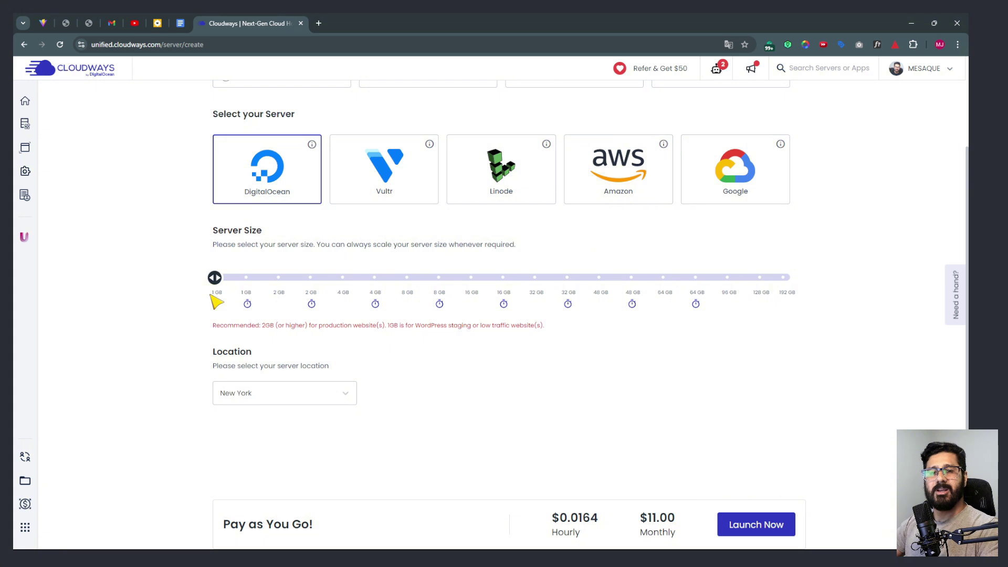
mouse_move(217, 300)
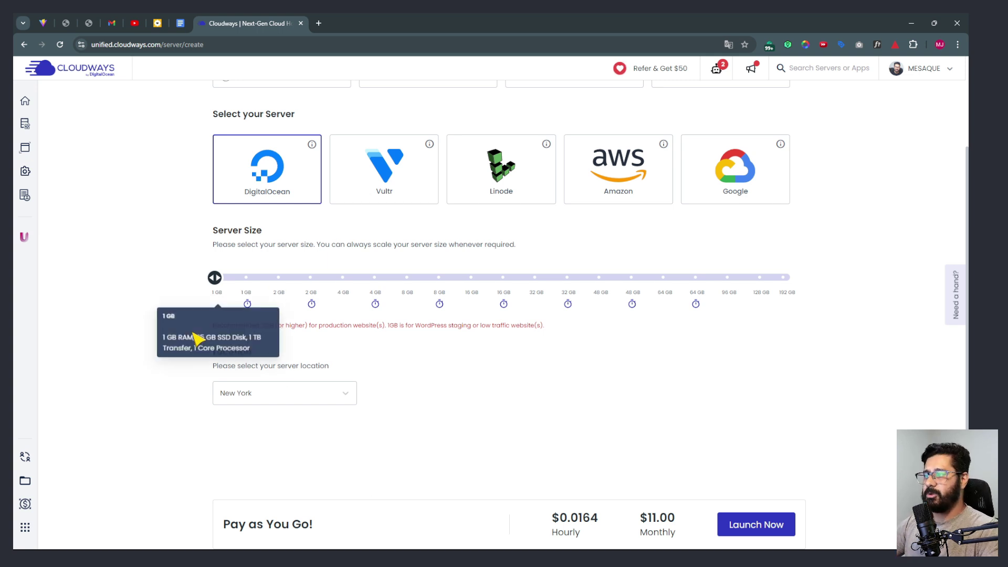
scroll(271, 417, "down", 1)
scroll(271, 417, "down", 1)
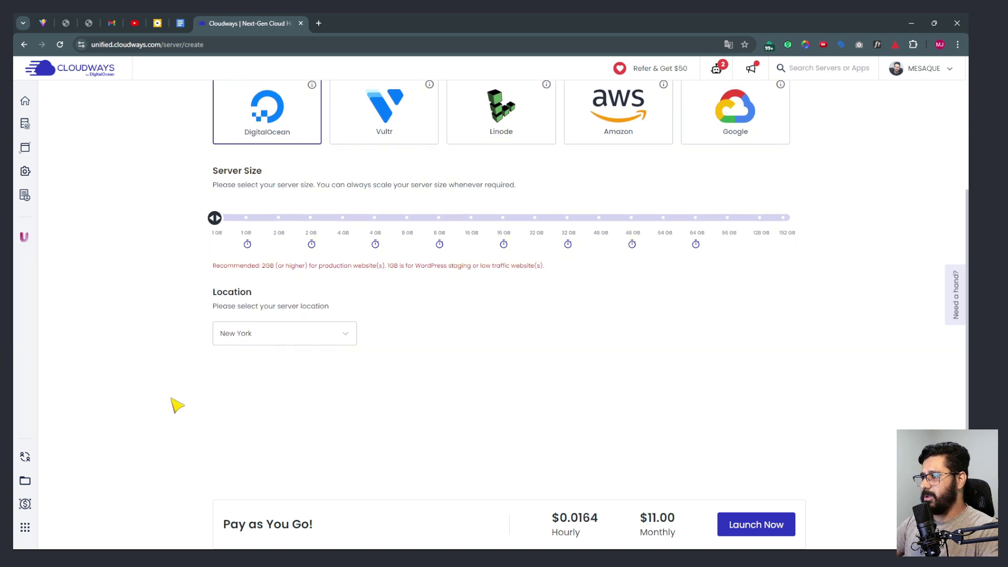
left_click_drag(550, 519, 699, 540)
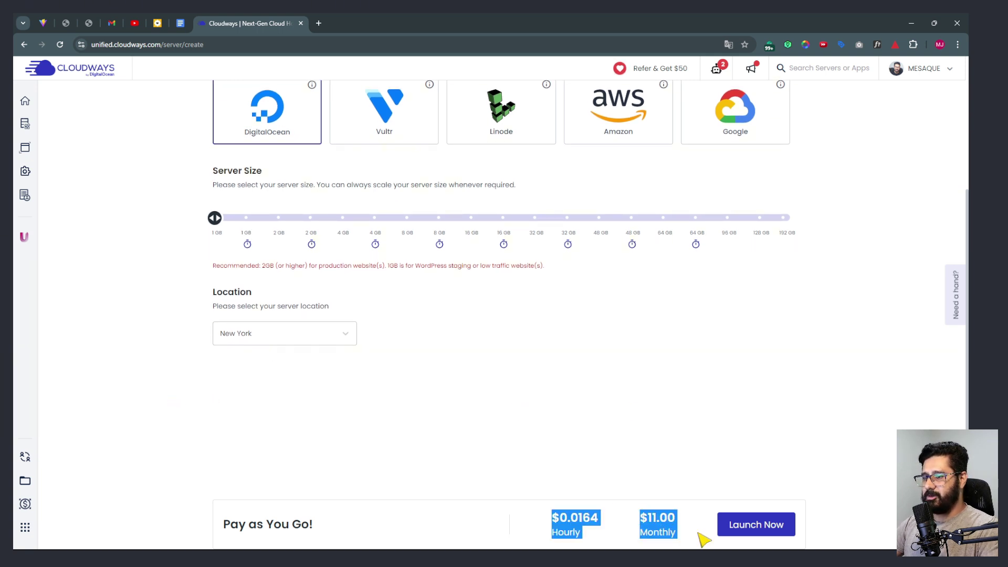
left_click(765, 531)
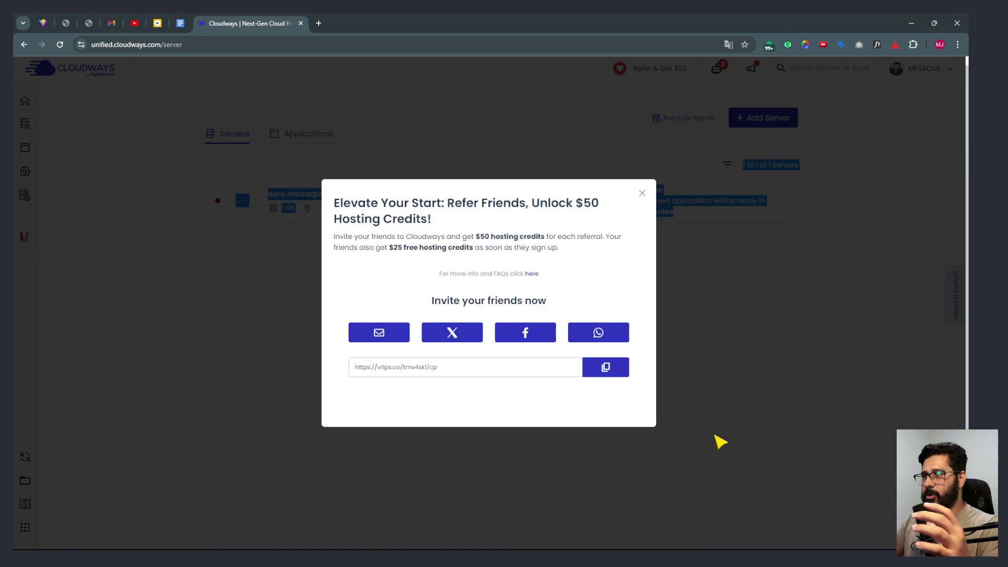
double_click(484, 237)
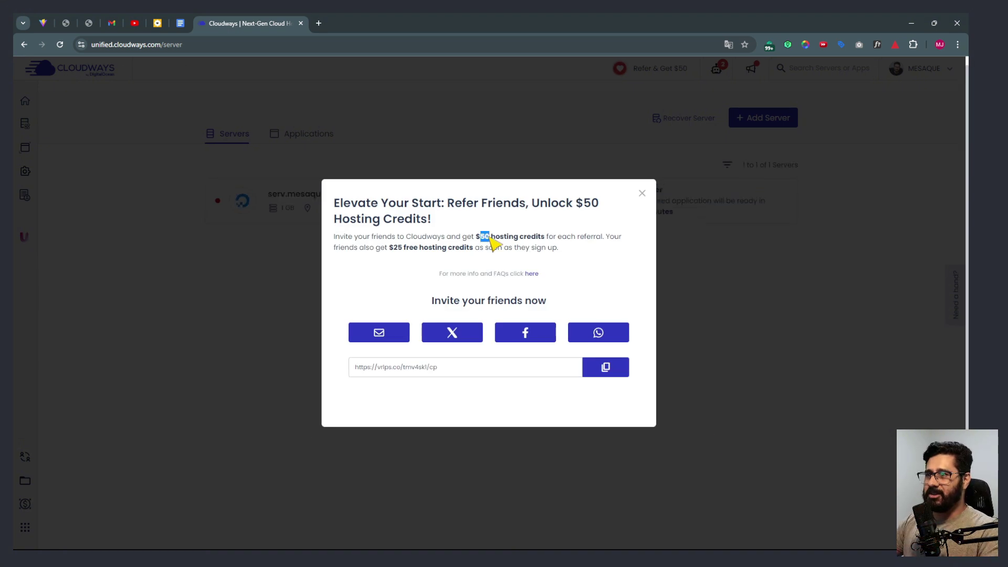
left_click(642, 193)
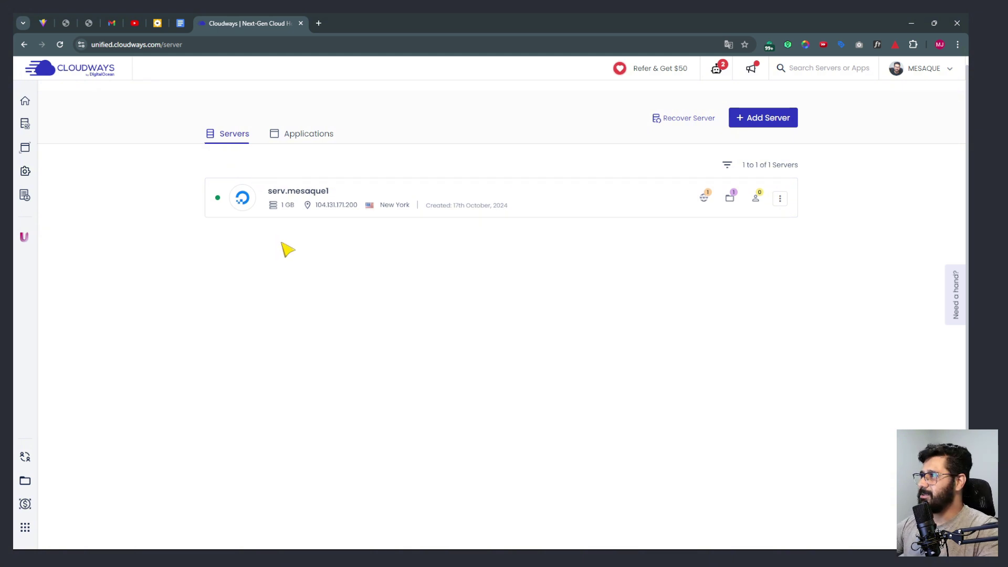
- Look at the serv.mesaque1 server's master credentials page and return to the list of all servers
left_click(285, 207)
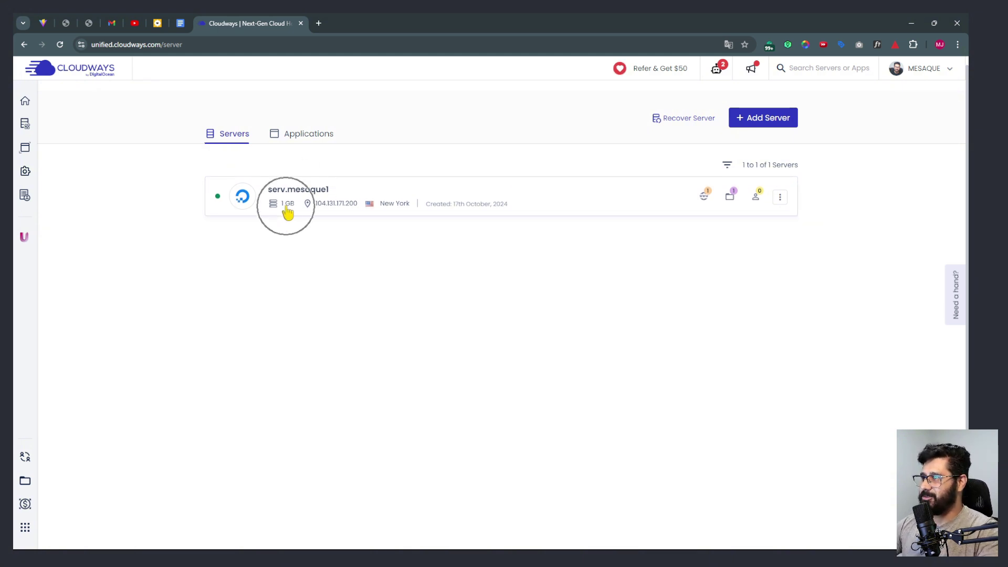
left_click(219, 202)
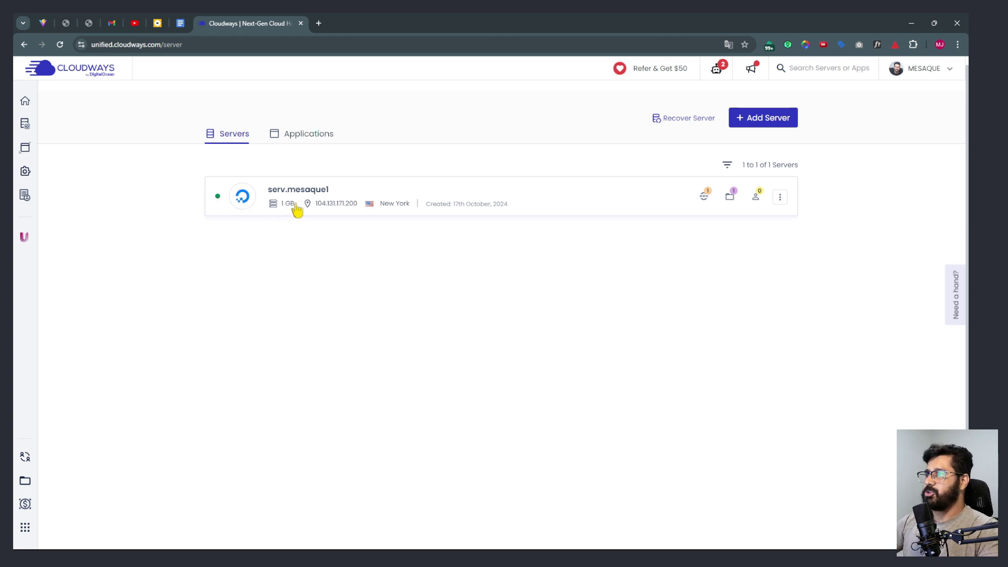
left_click(321, 210)
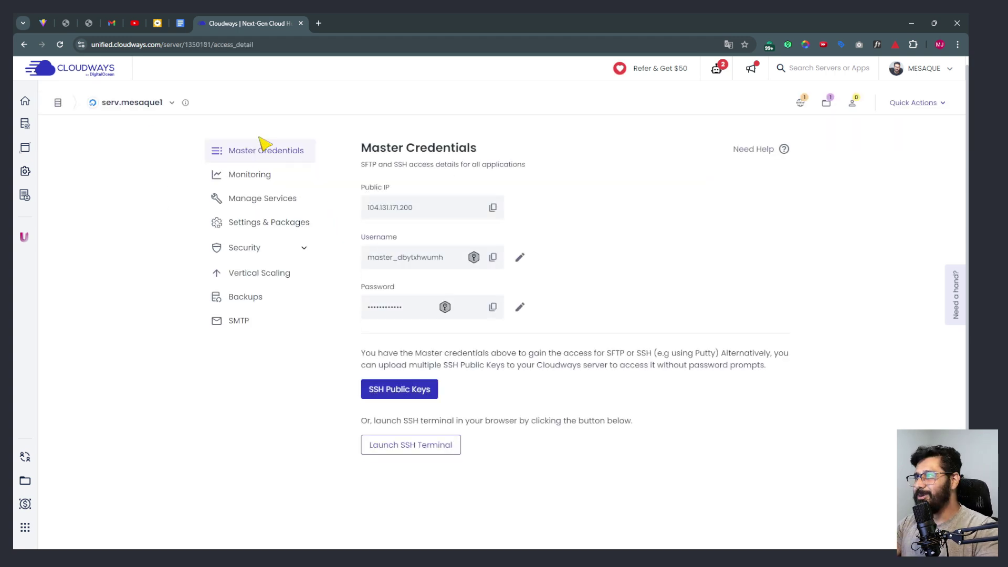
left_click(121, 104)
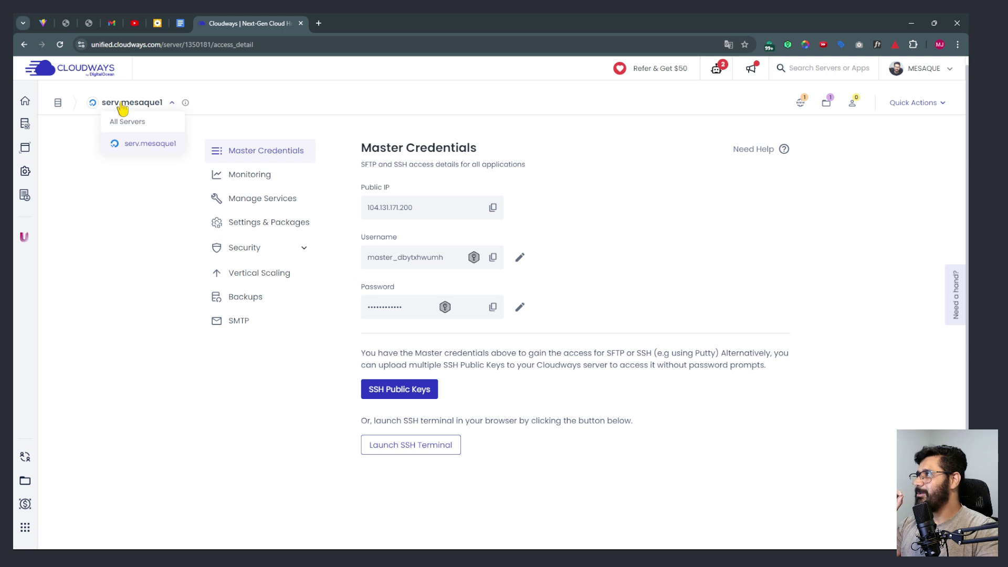
left_click(105, 122)
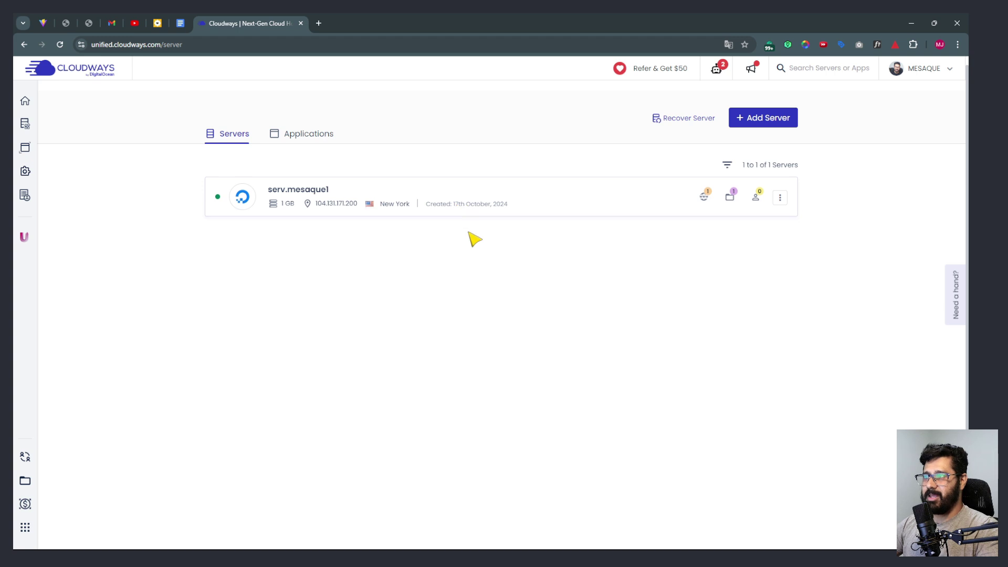
- Review the server's associated applications, projects, allowed members and available management actions
left_click(706, 198)
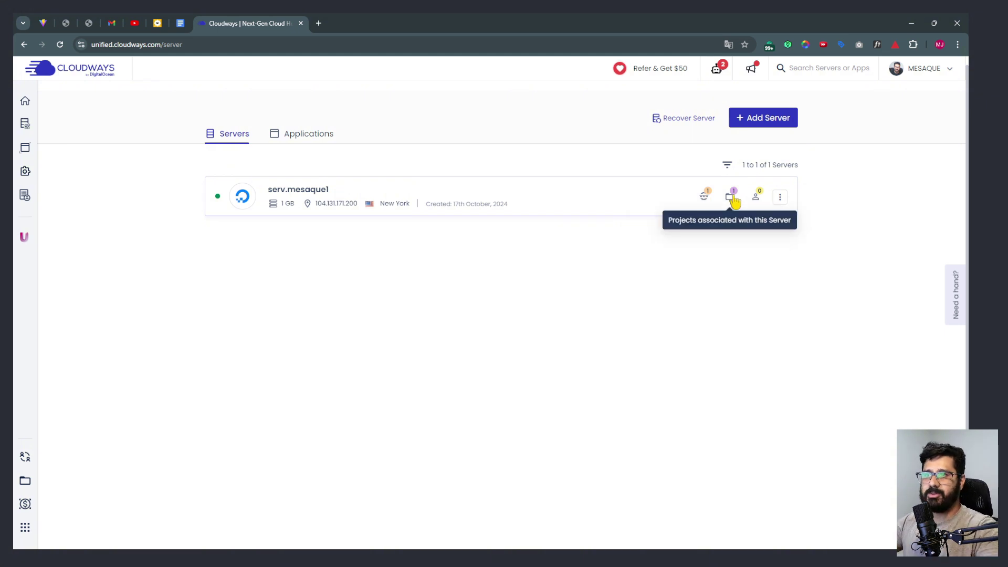
left_click(756, 198)
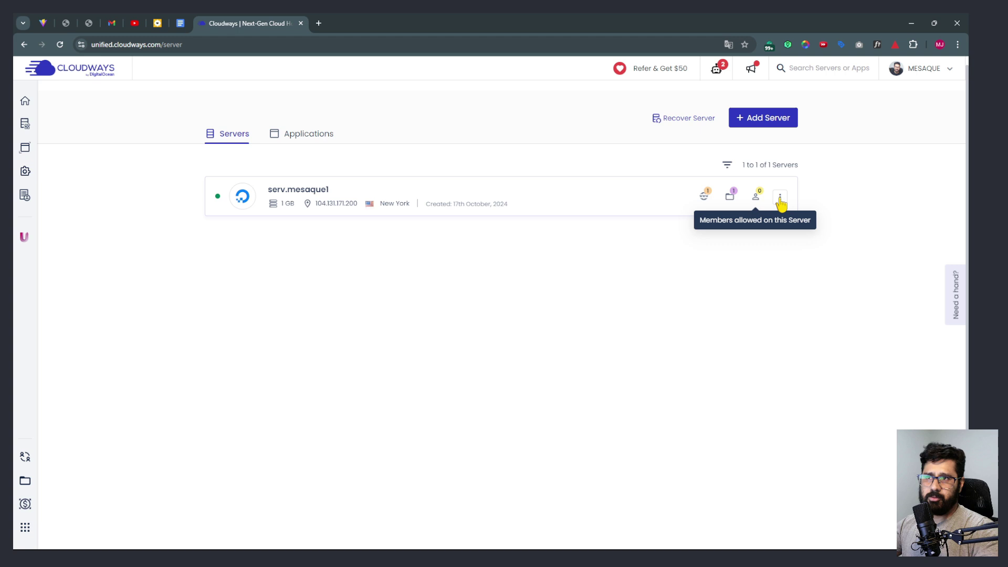
left_click(780, 200)
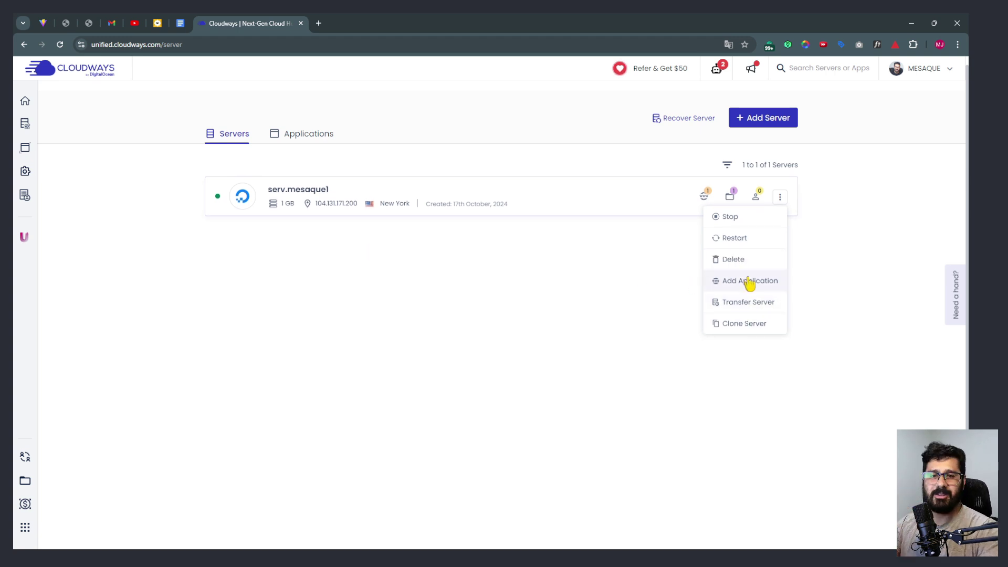
left_click(450, 297)
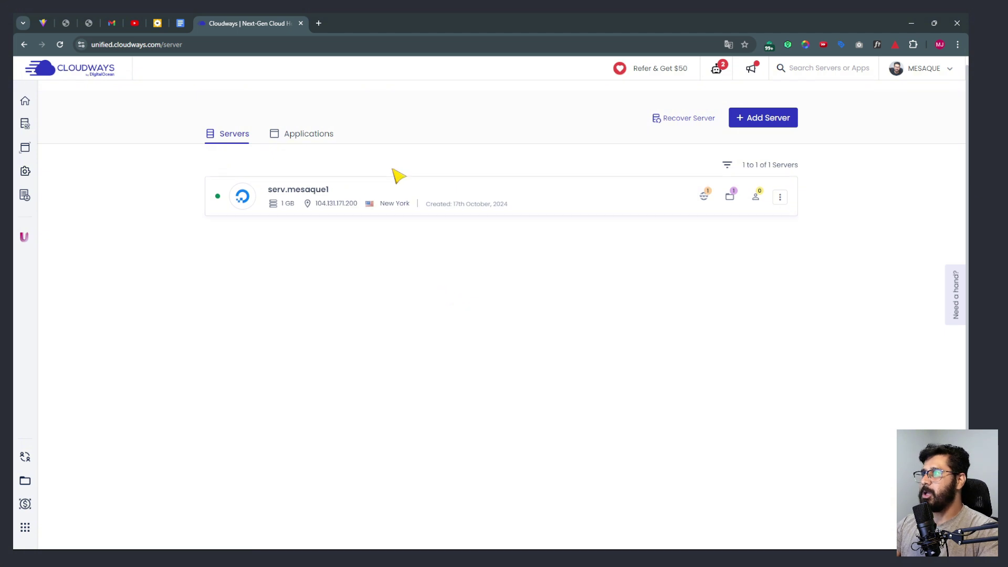
- Review the options of the dicasdomesaque.com application in the applications list and open its WordPress site
left_click(303, 137)
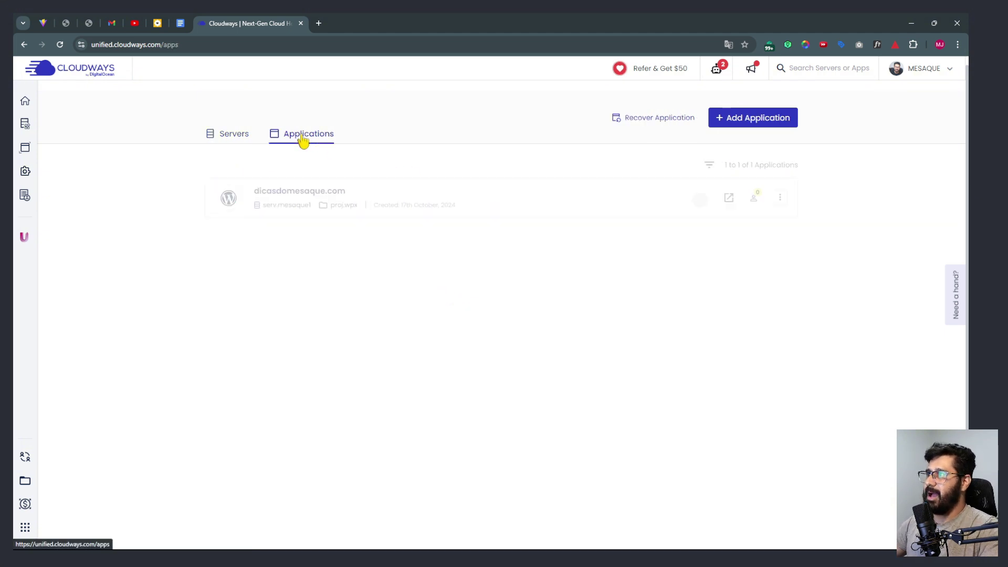
left_click(234, 134)
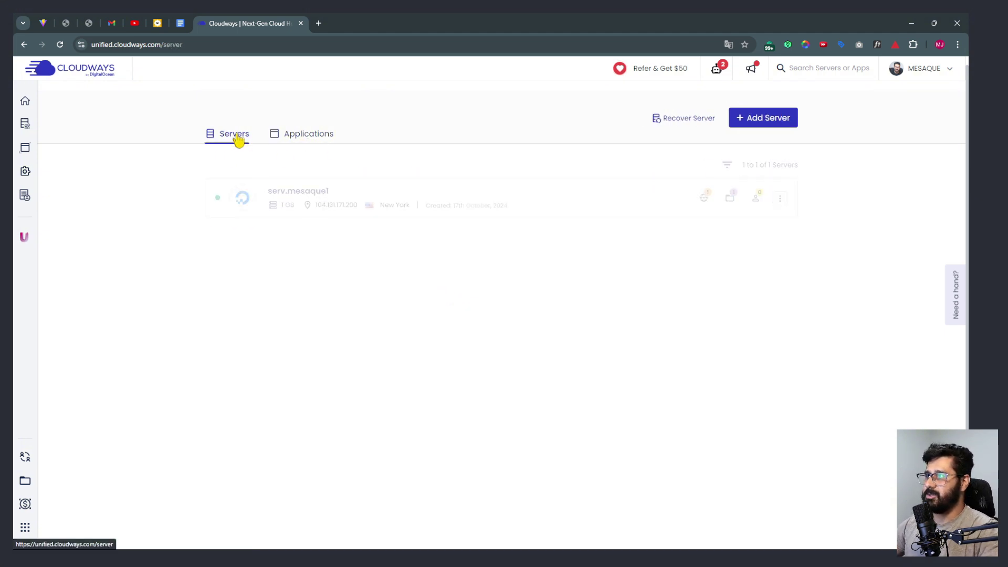
left_click(314, 139)
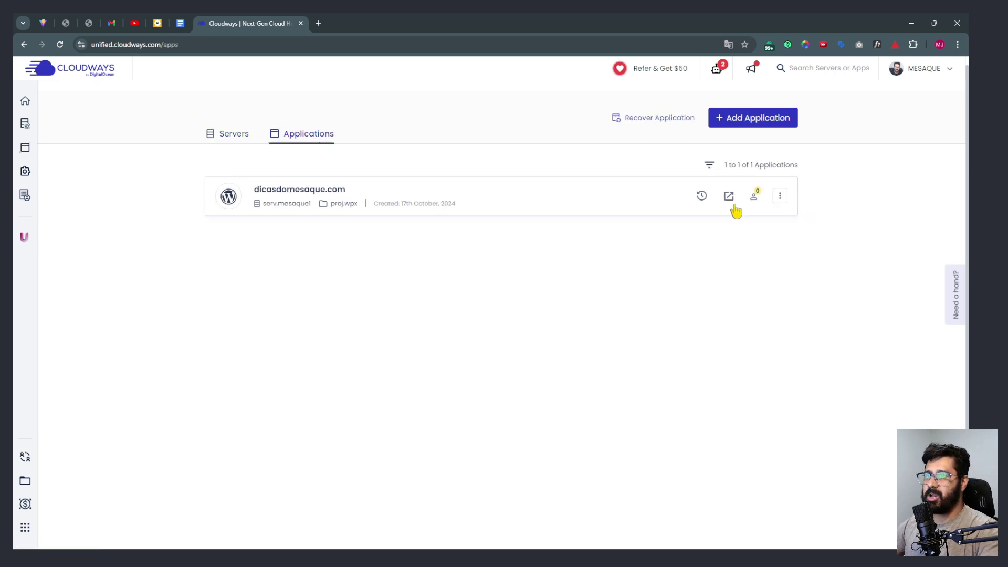
mouse_move(701, 200)
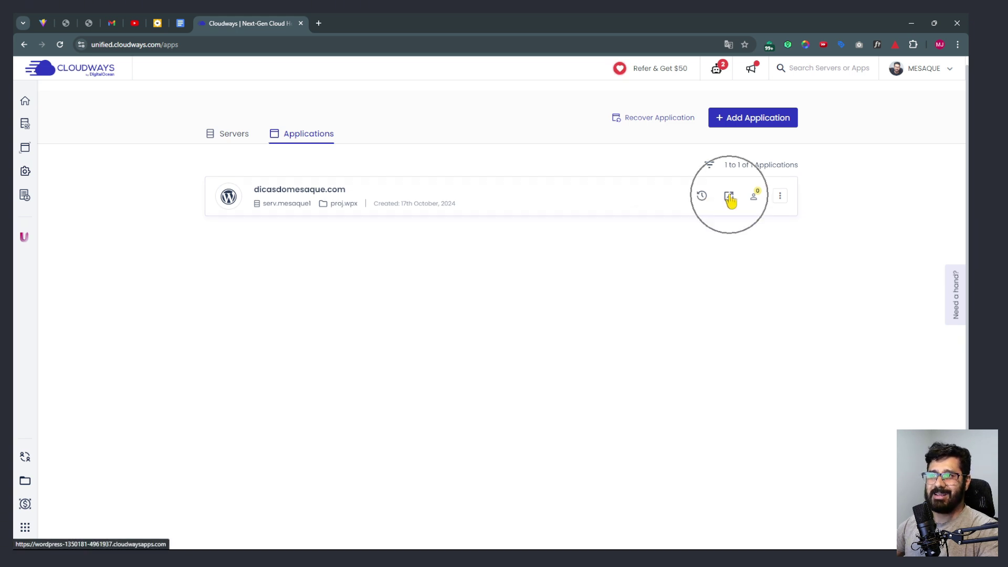
left_click(780, 199)
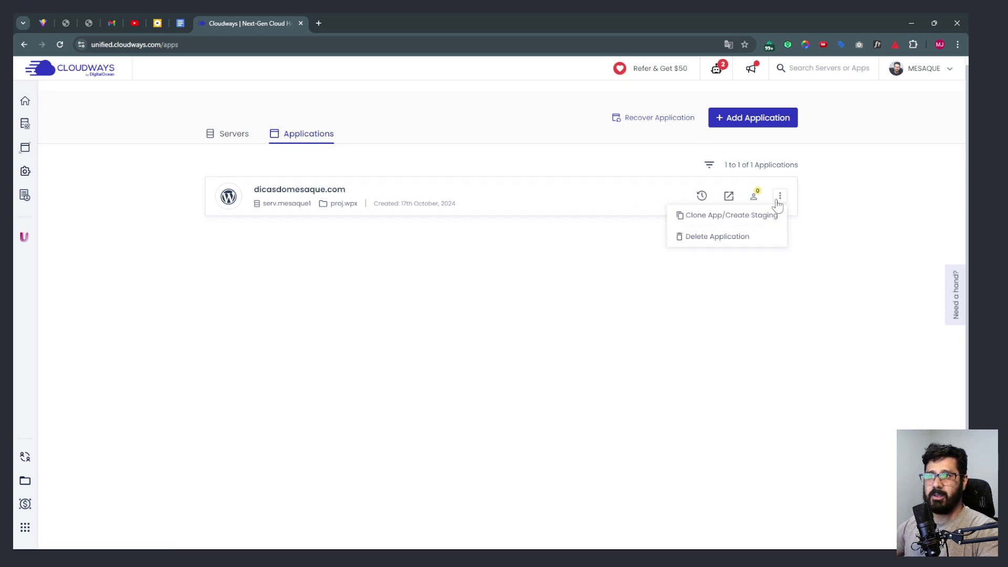
left_click(578, 321)
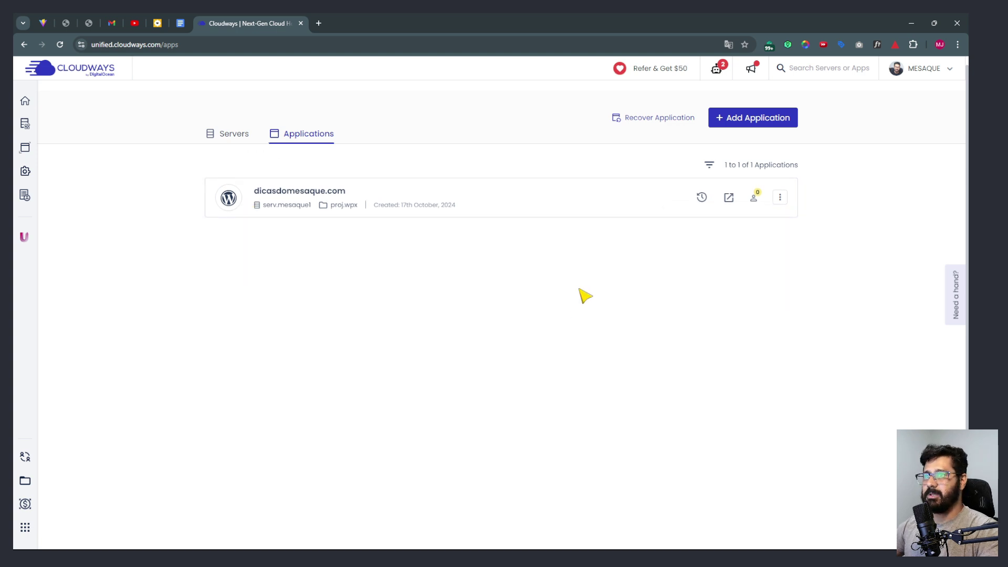
left_click(728, 198)
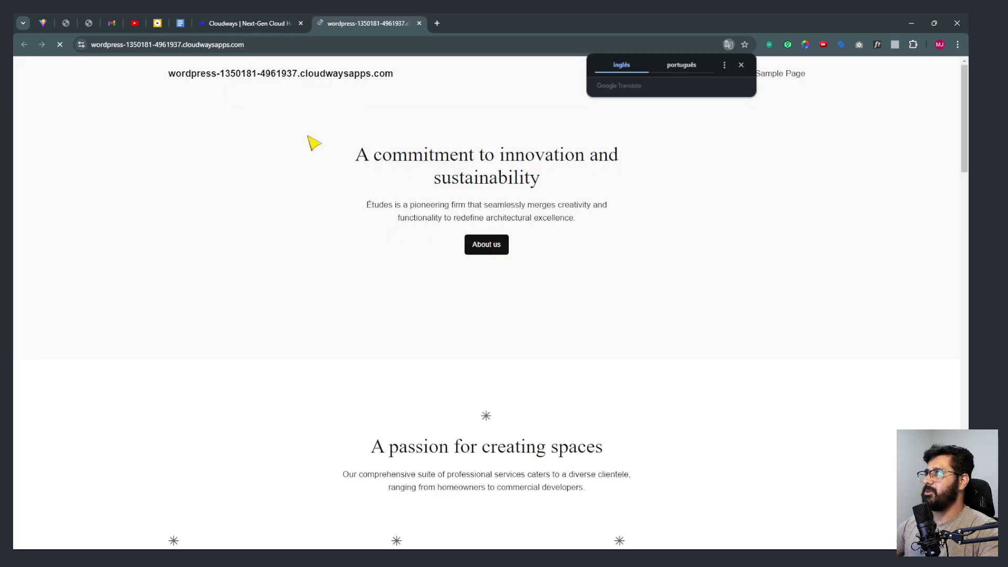
- Look through the default WordPress site's homepage and close it to return to the applications list
scroll(513, 288, "down", 15)
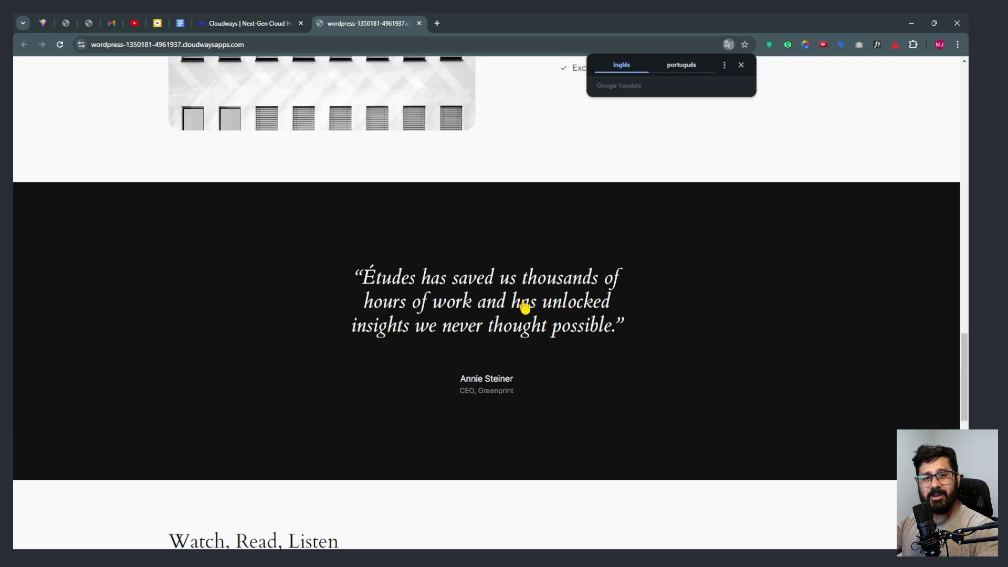
scroll(524, 308, "down", 10)
scroll(457, 312, "up", 20)
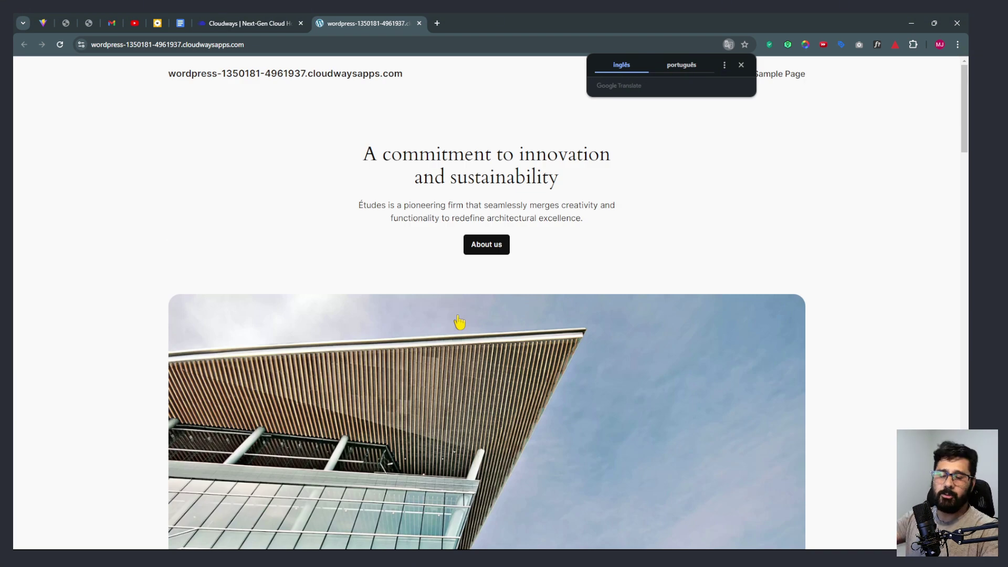
left_click(419, 24)
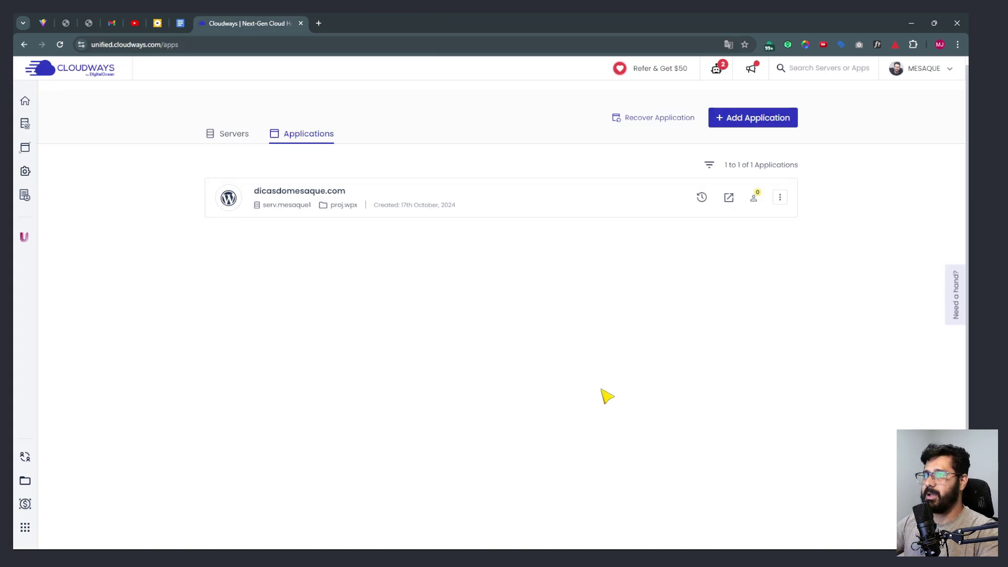
- View the dicasdomesaque.com application's access details and open the serv.mesaque1 server from the list of servers
left_click(412, 191)
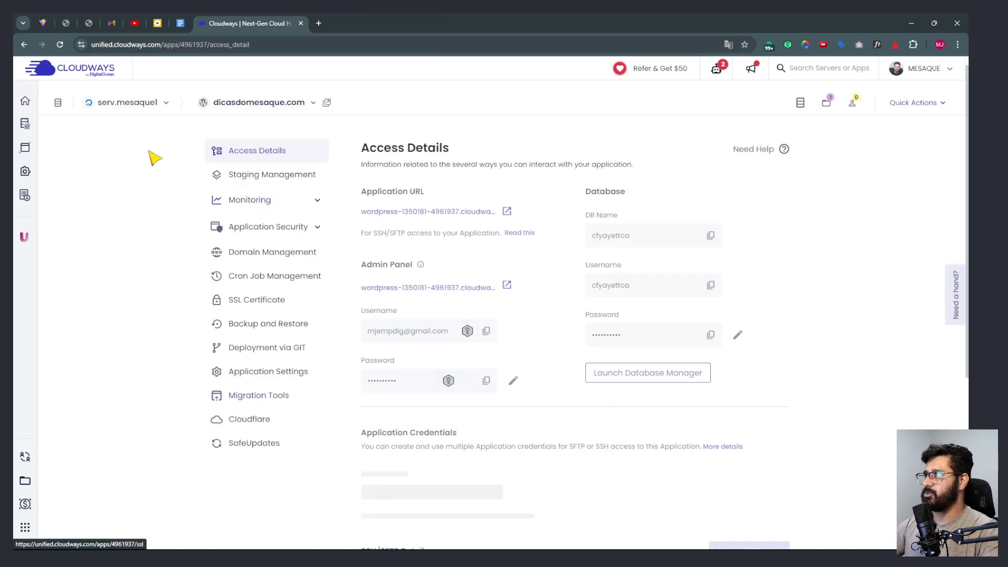
left_click(126, 104)
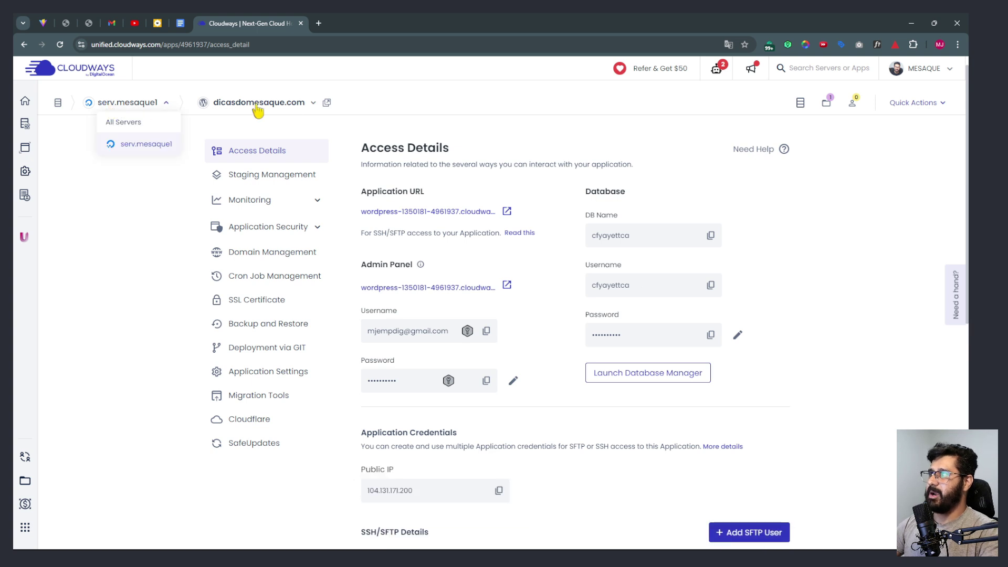
left_click(116, 108)
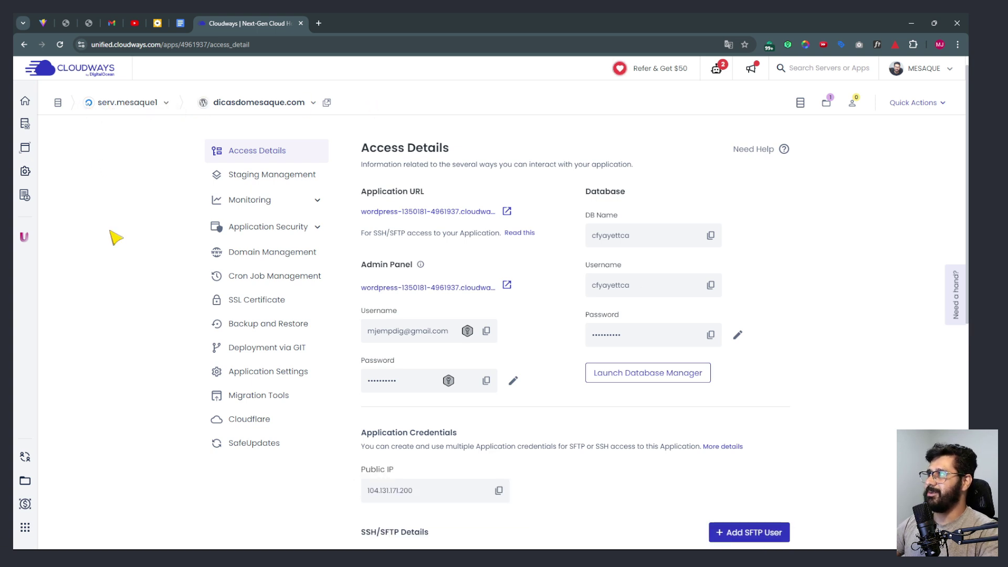
left_click(59, 104)
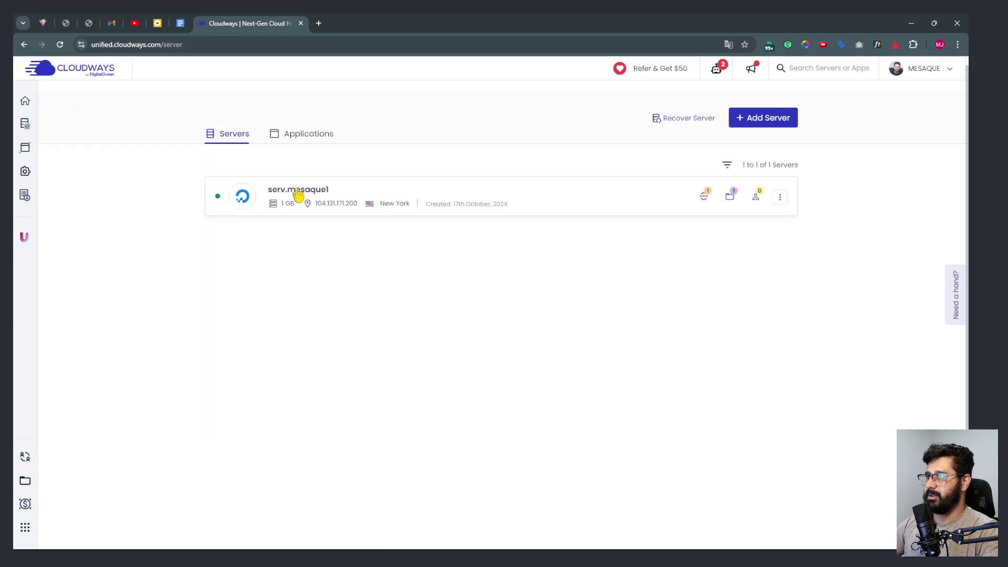
left_click(381, 192)
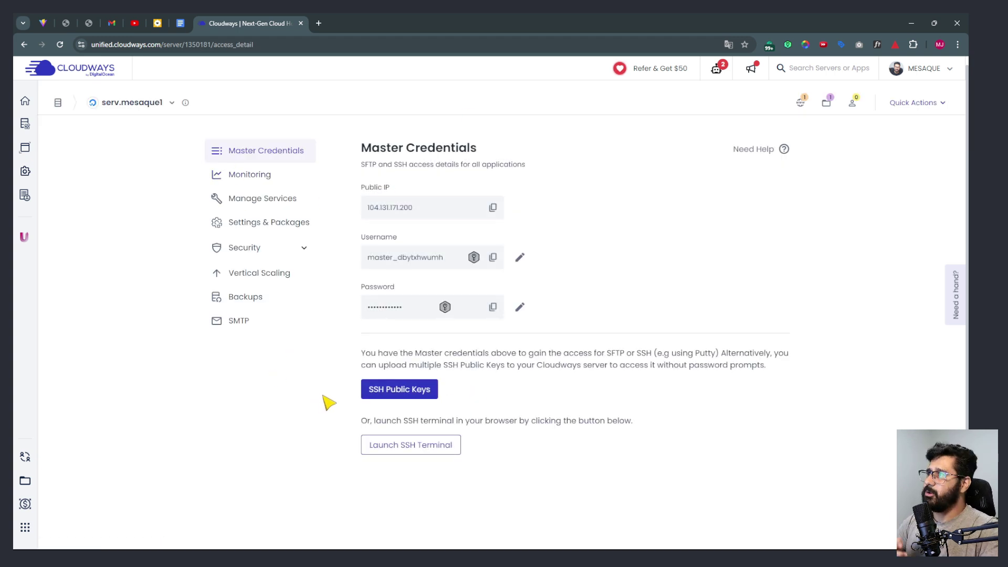
- Switch to YouTube, search for the creator's own Cloudways videos and look through the results
left_click(135, 24)
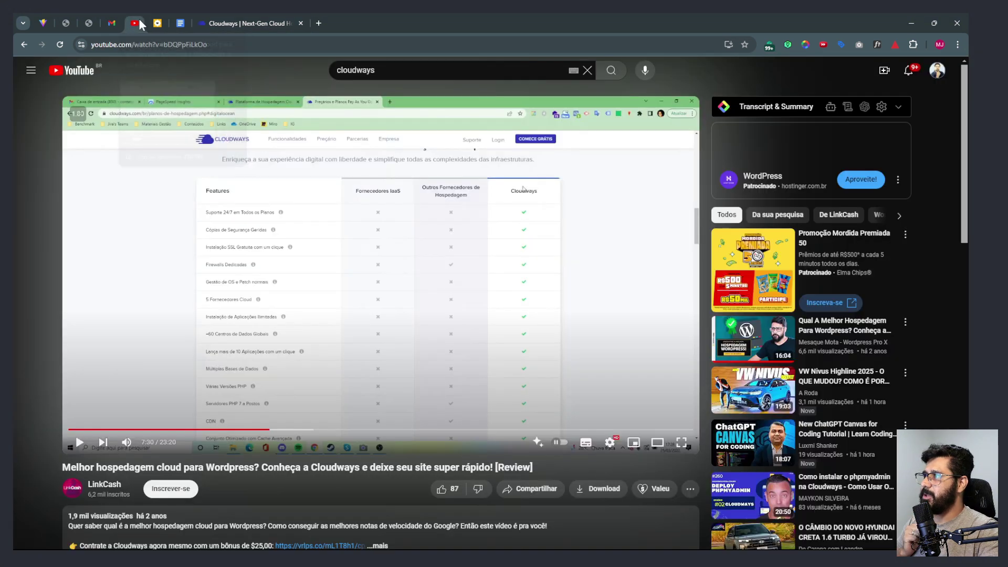
left_click(339, 70)
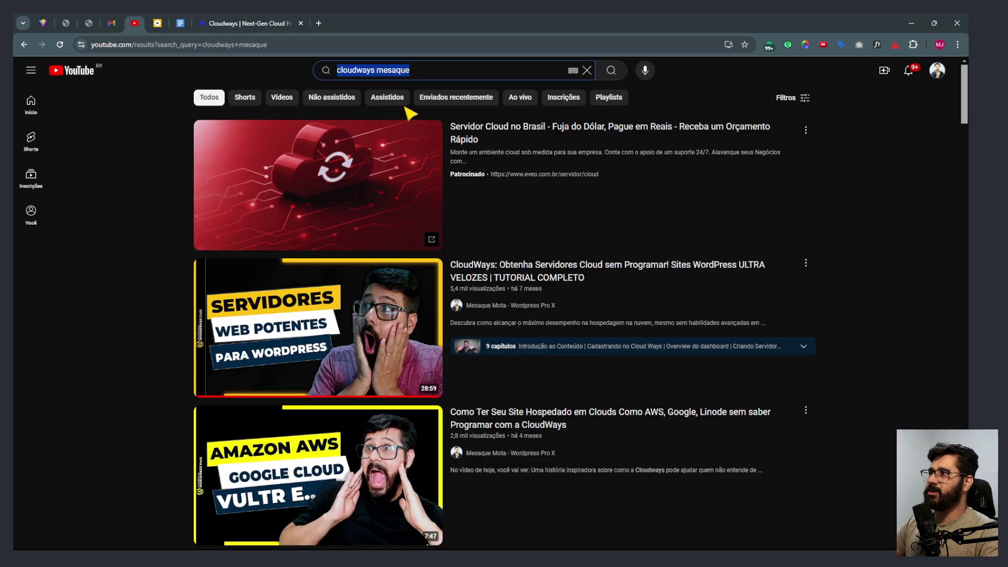
scroll(336, 393, "down", 3)
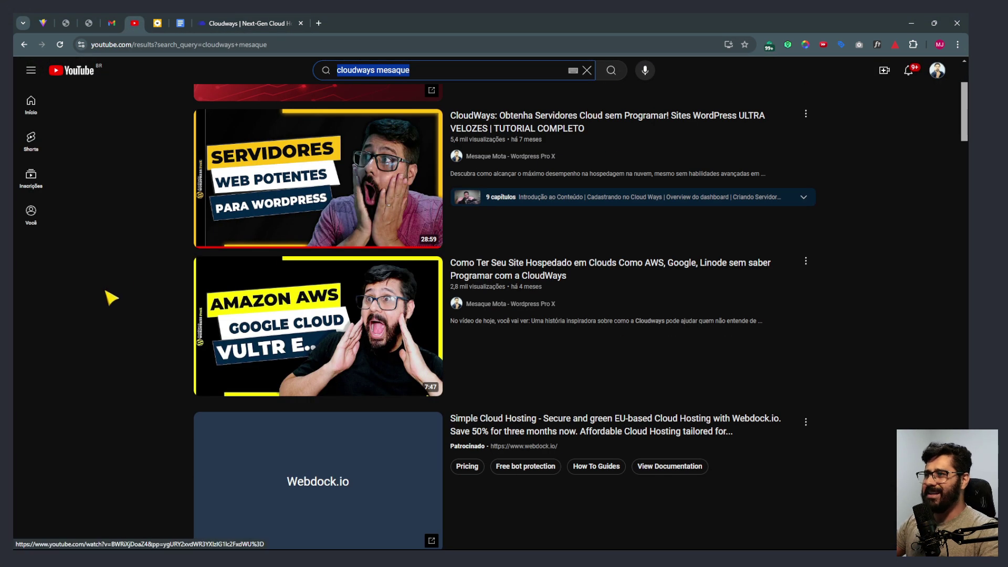
scroll(109, 342, "up", 2)
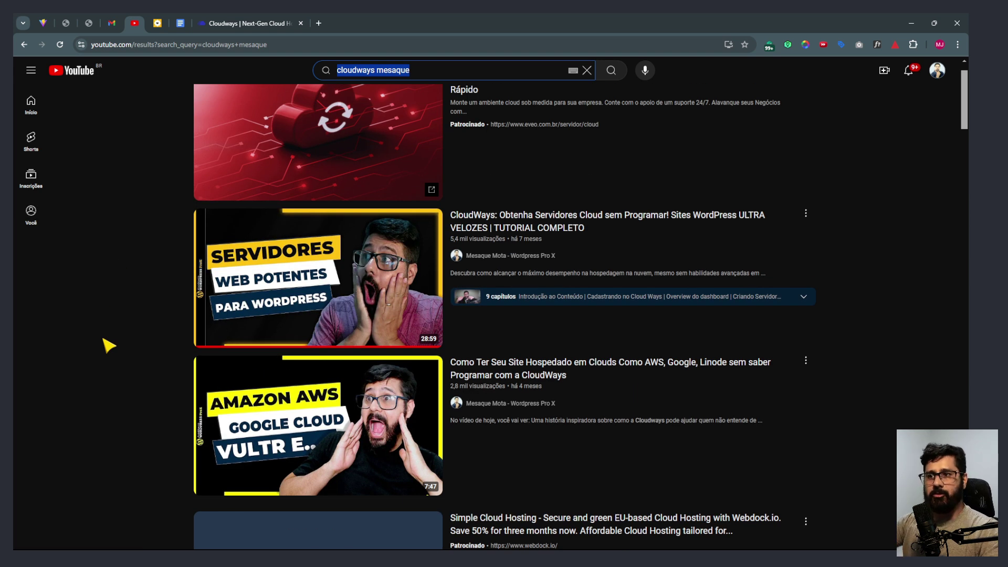
scroll(105, 347, "up", 1)
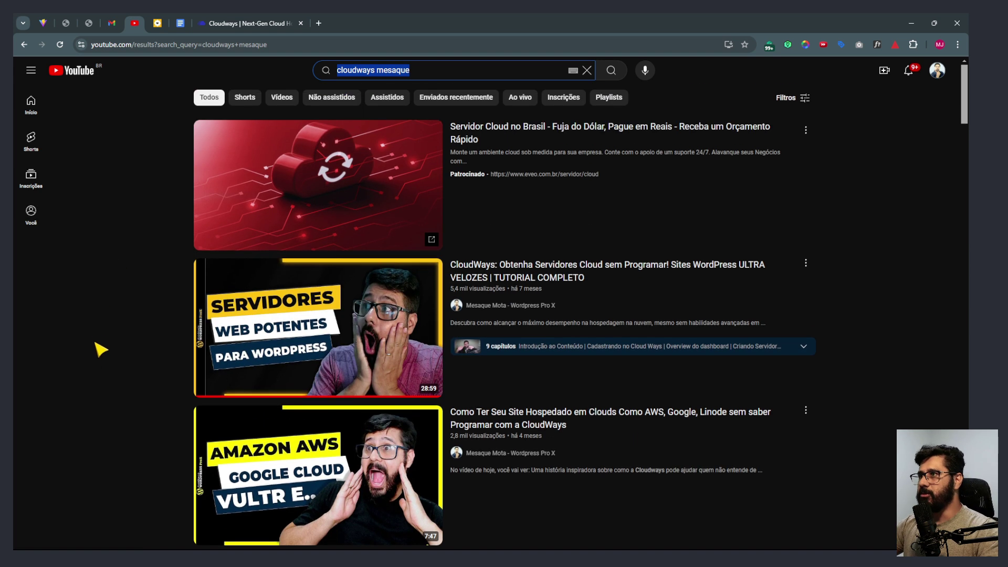
- Return to Cloudways and review the server's master credentials, copying the public IP
left_click(210, 24)
left_click(254, 174)
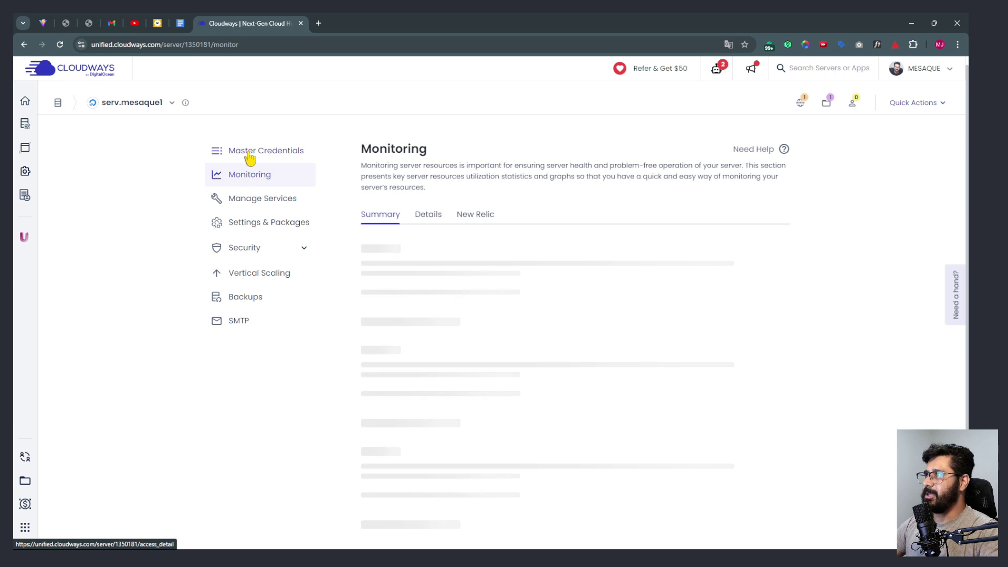
left_click(250, 152)
left_click_drag(367, 207, 412, 210)
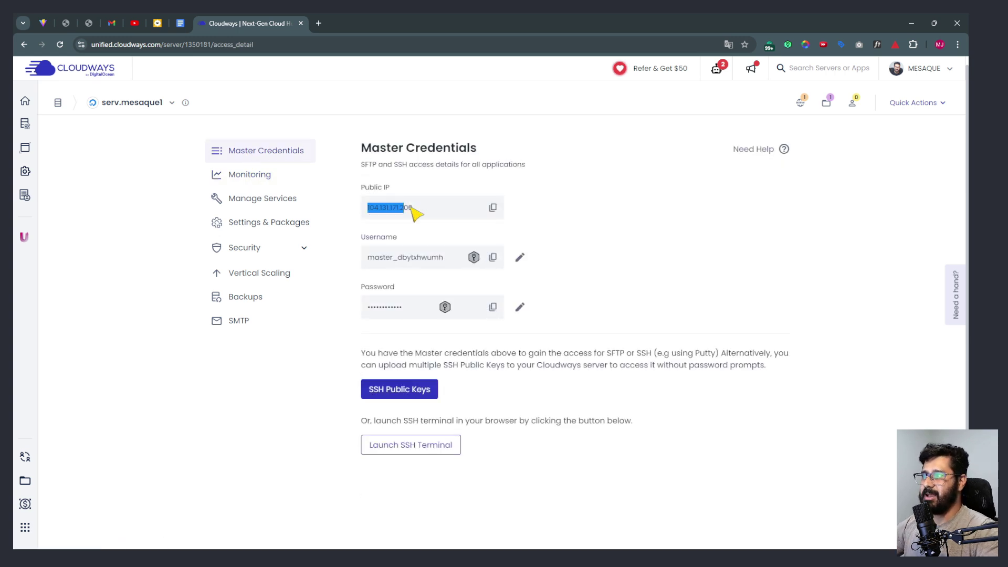
left_click(492, 207)
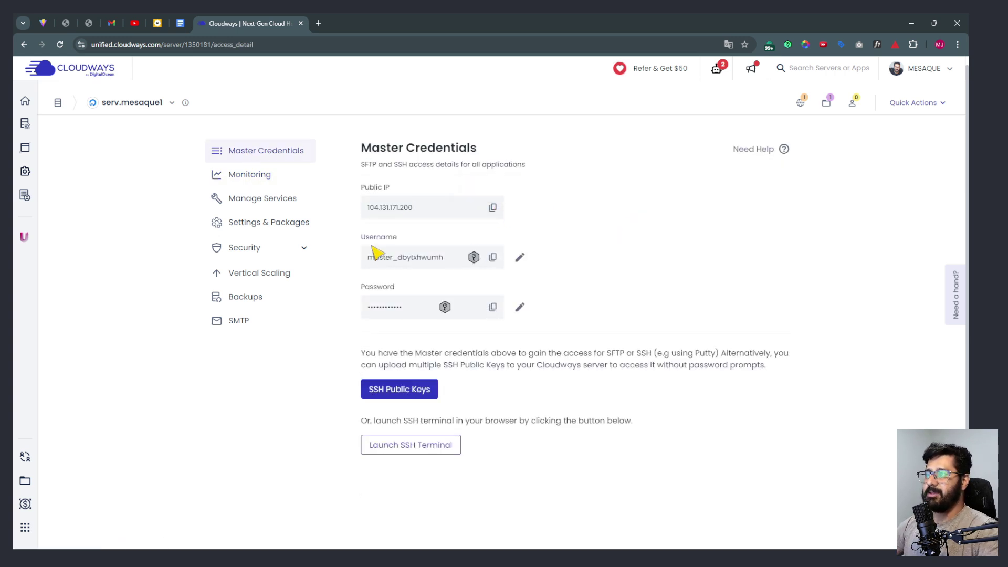
left_click_drag(375, 252, 386, 293)
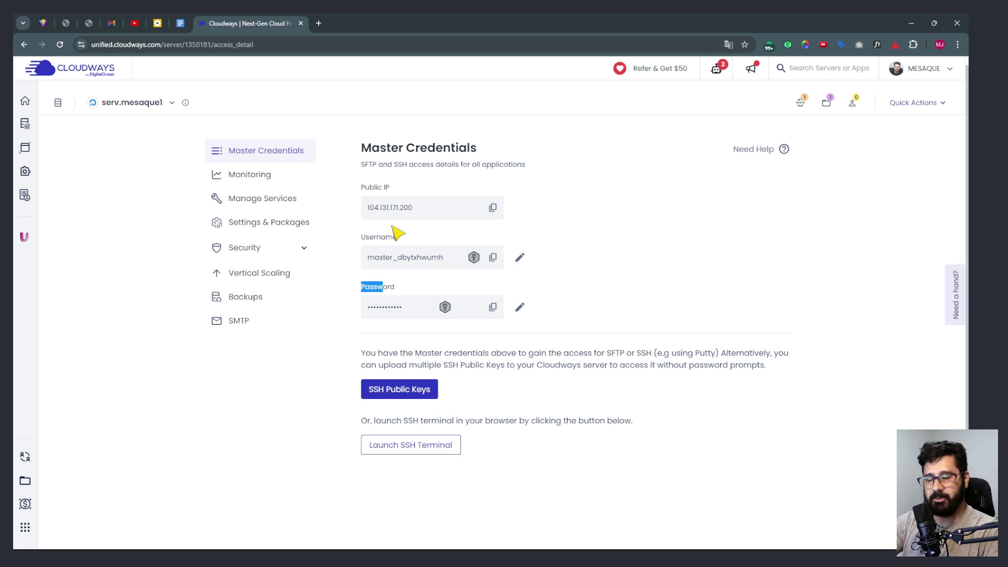
left_click(687, 262)
- Check the server's RAM, CPU and disk usage in the monitoring summary
left_click(250, 177)
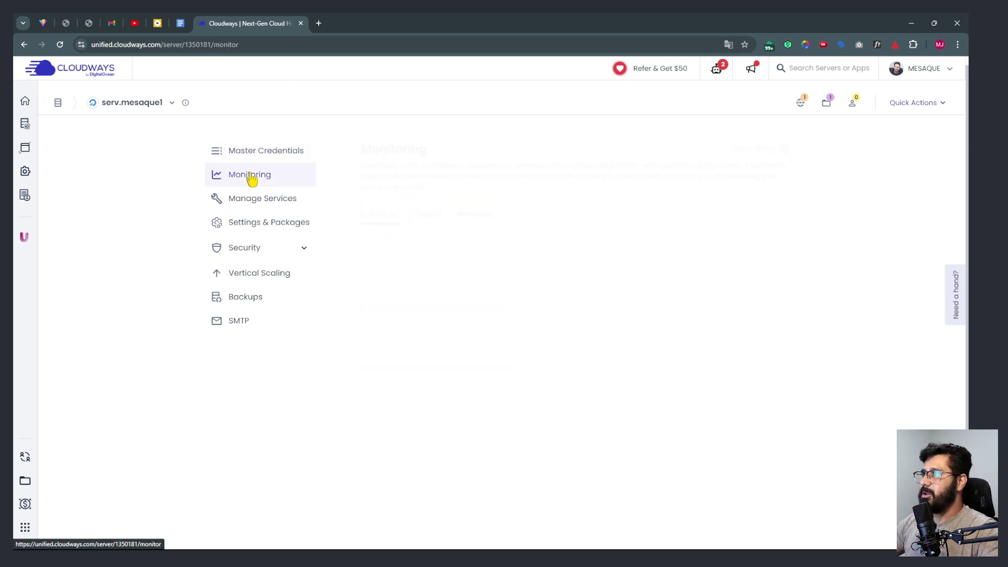
scroll(522, 297, "down", 2)
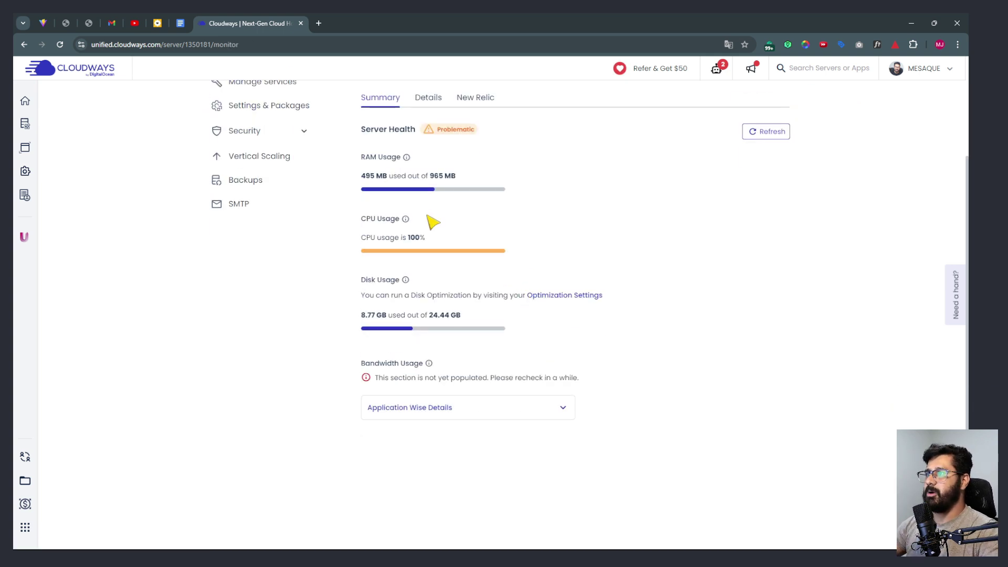
double_click(367, 177)
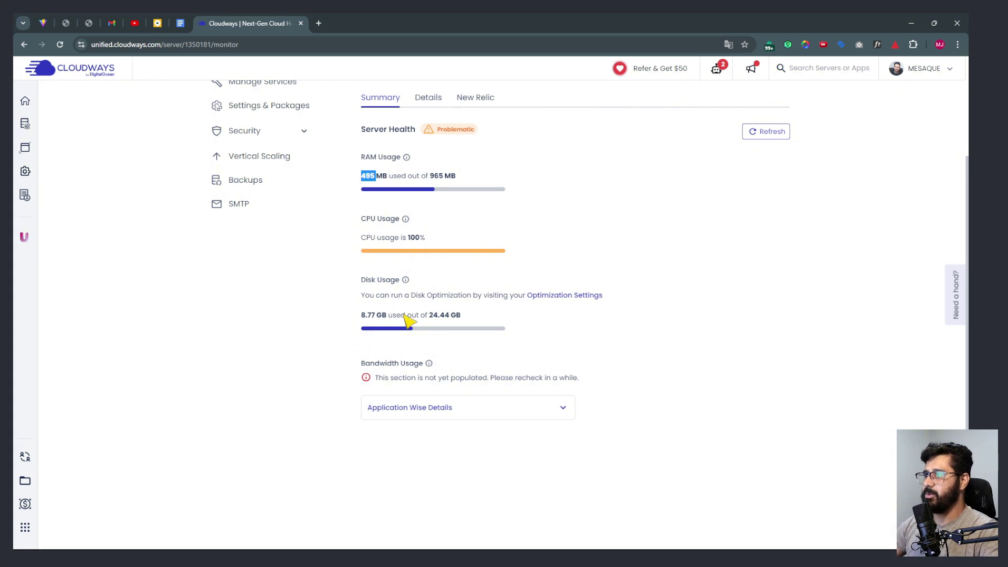
- Examine the server's core services, including Memcached, Redis, PHP-FPM, New Relic and Varnish, with their status and available controls
scroll(411, 321, "up", 2)
left_click(252, 207)
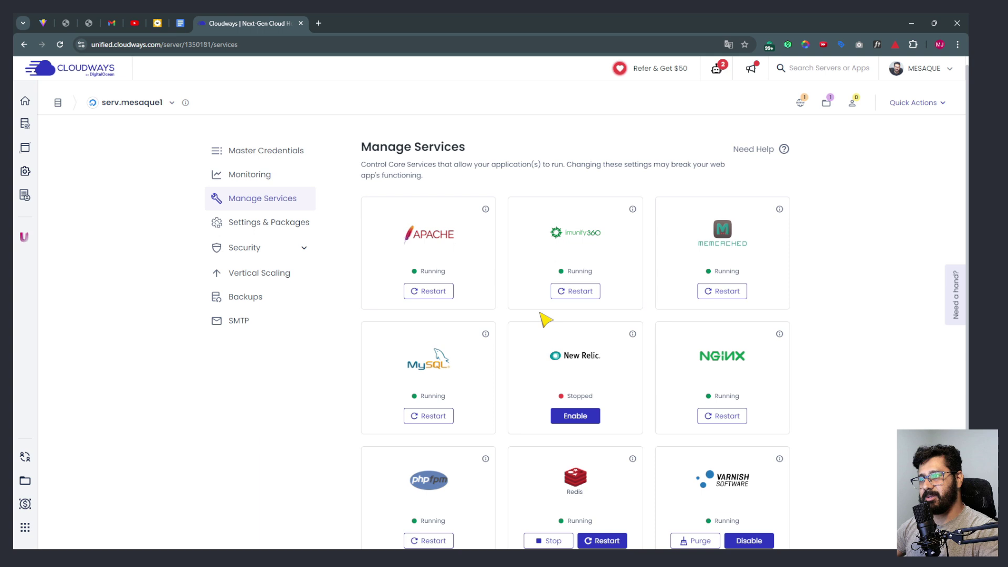
scroll(427, 258, "down", 2)
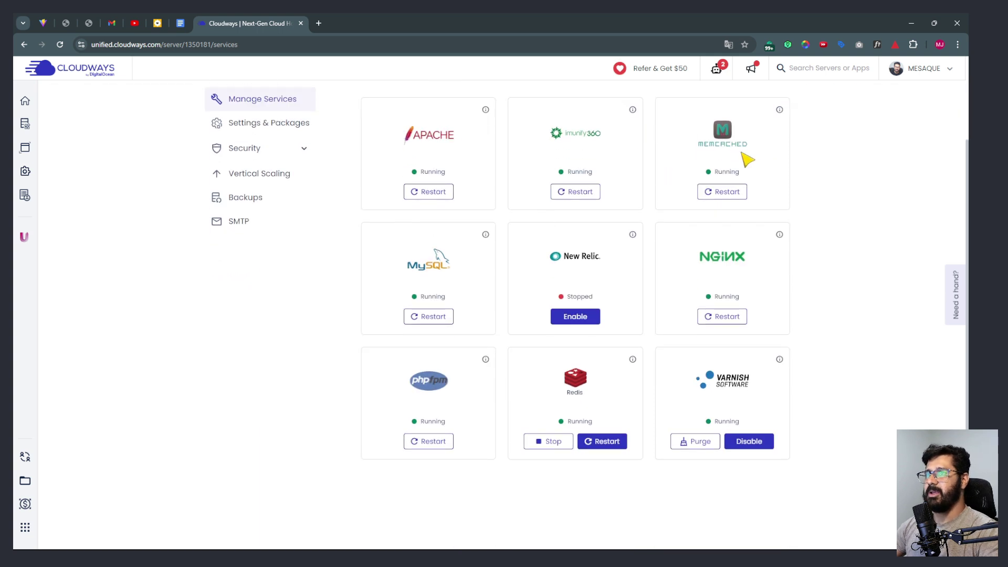
scroll(469, 385, "down", 1)
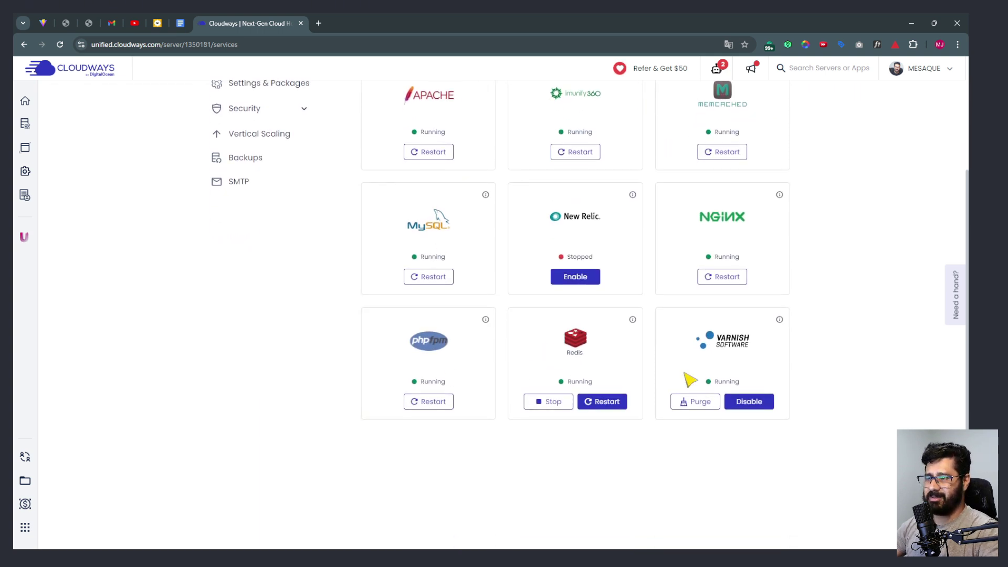
scroll(724, 366, "up", 2)
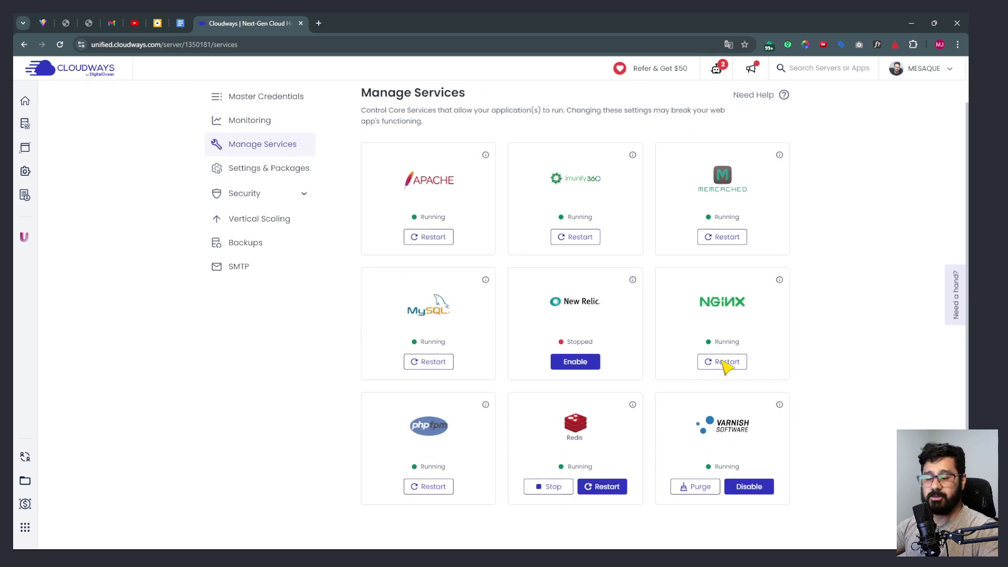
scroll(680, 366, "down", 2)
left_click_drag(567, 382, 583, 382)
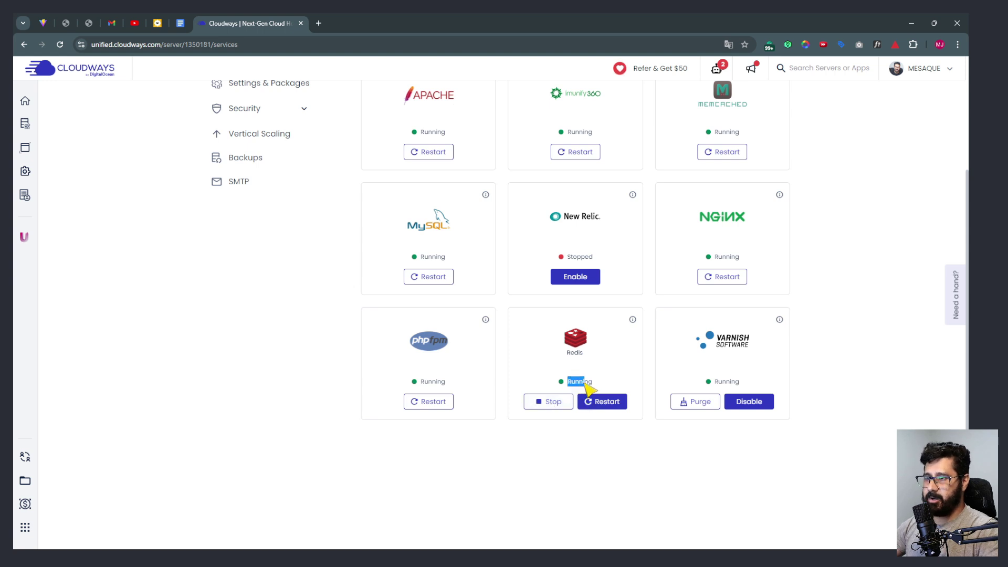
left_click_drag(420, 381, 456, 382)
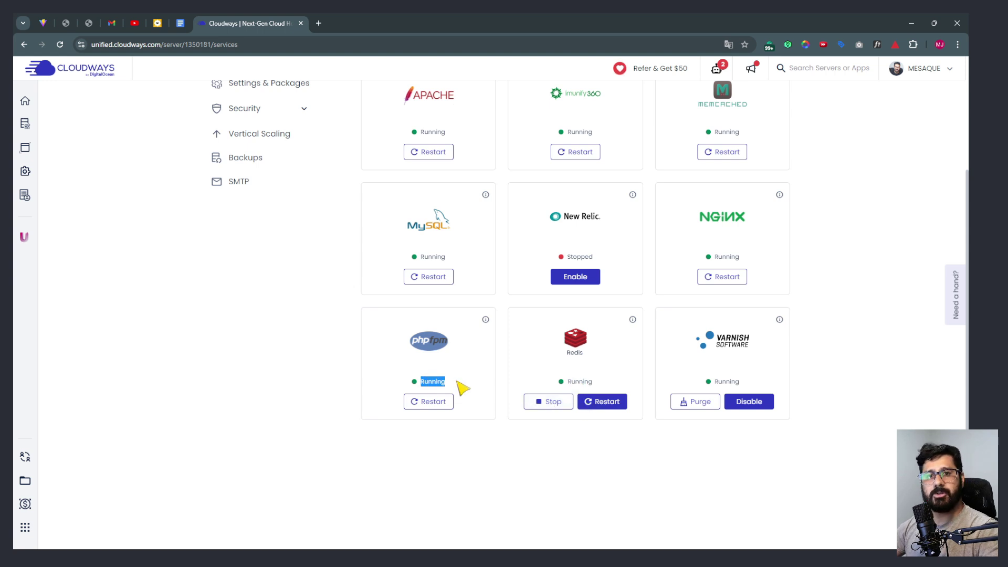
scroll(457, 385, "up", 1)
left_click(617, 313)
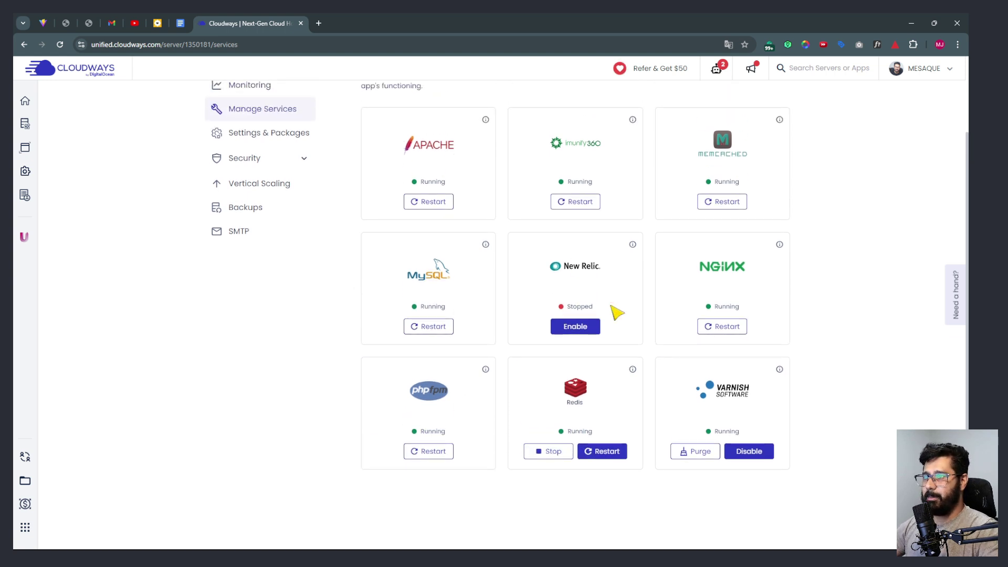
scroll(630, 320, "up", 2)
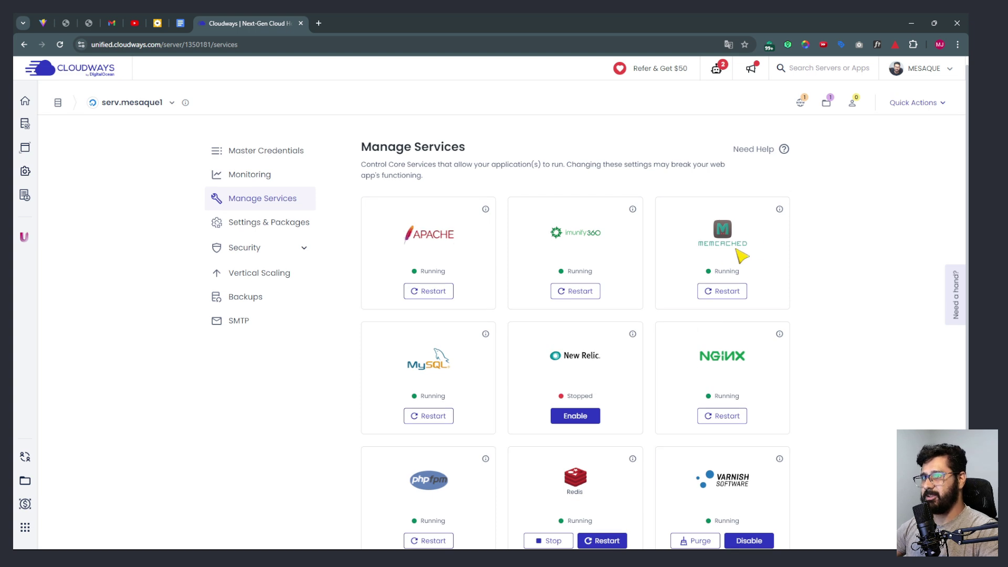
scroll(735, 367, "down", 3)
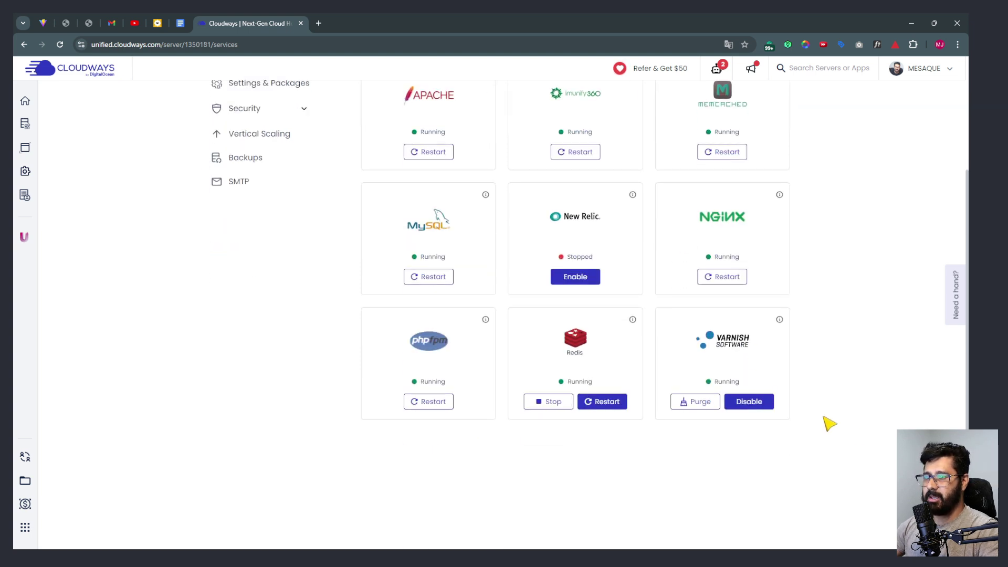
- Open the server's settings and packages and set the upload size to 1024 MB
scroll(823, 441, "up", 3)
left_click(245, 223)
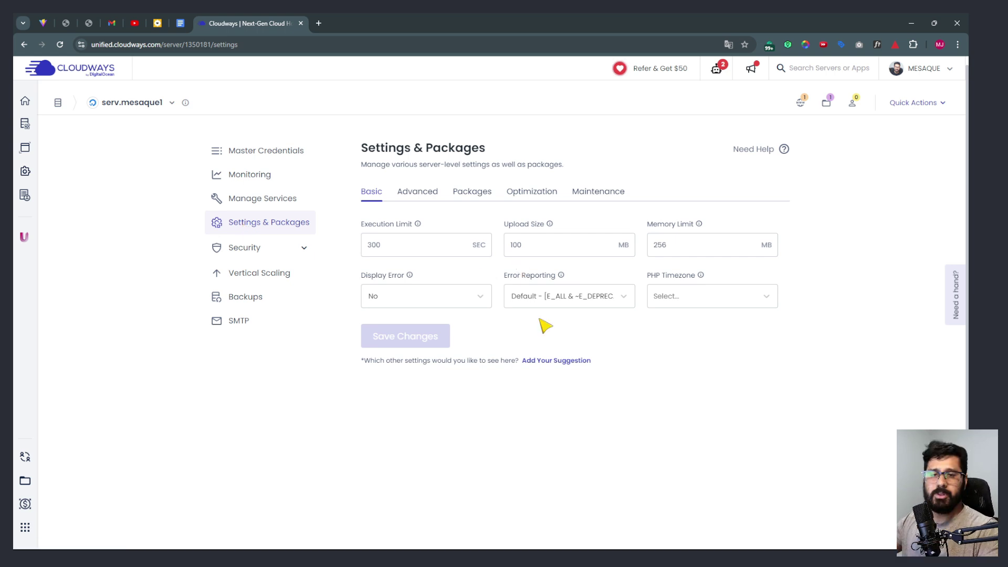
double_click(541, 246)
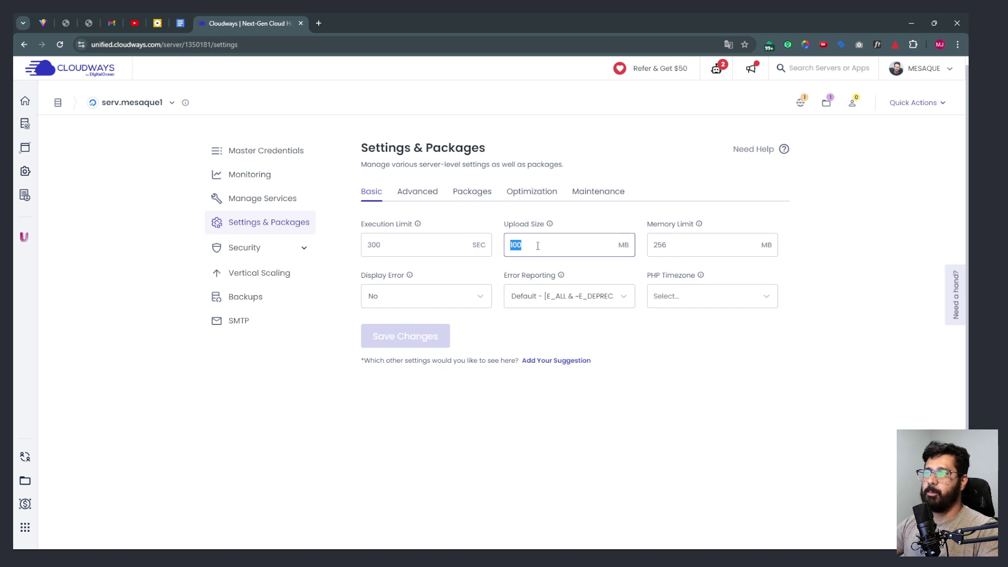
type("1000")
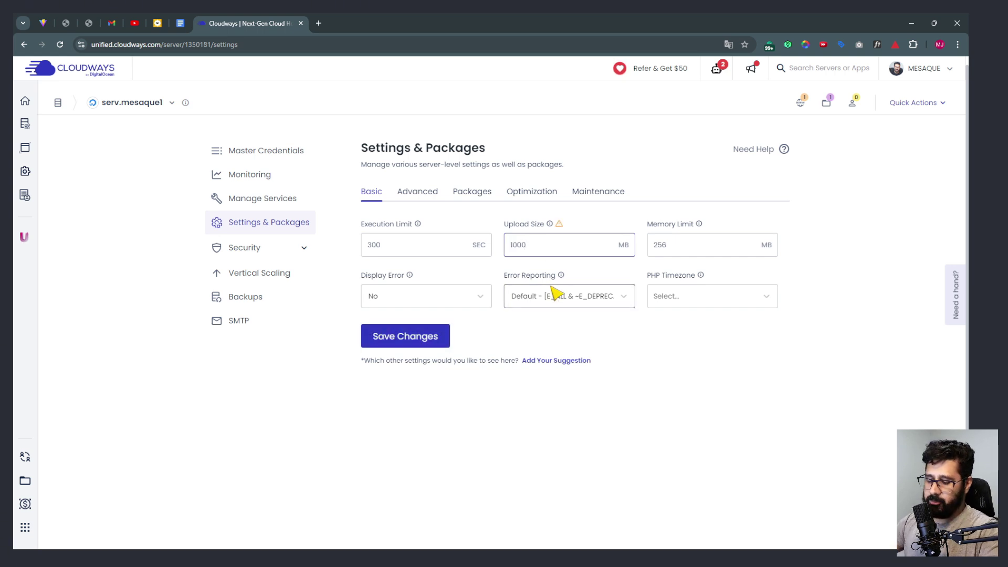
key("BackSpace")
key("BackSpace")
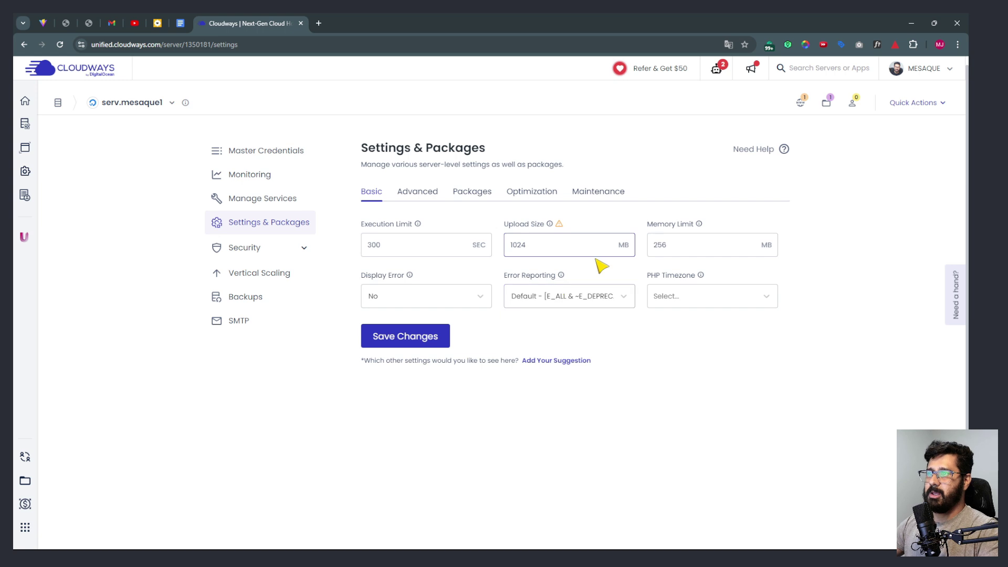
left_click(635, 260)
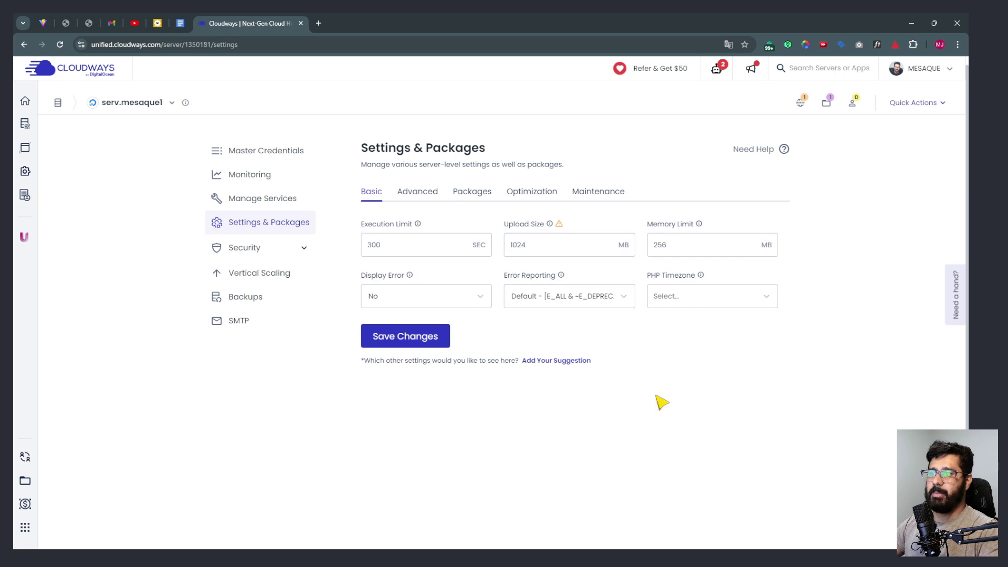
- Set the execution limit to 600 seconds and check the available Display Error options
double_click(391, 243)
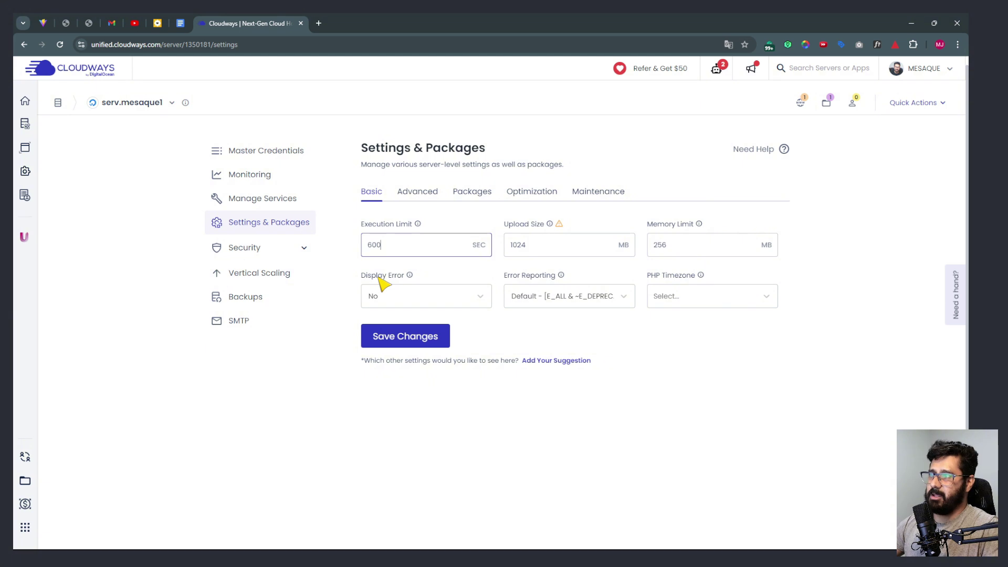
left_click(447, 296)
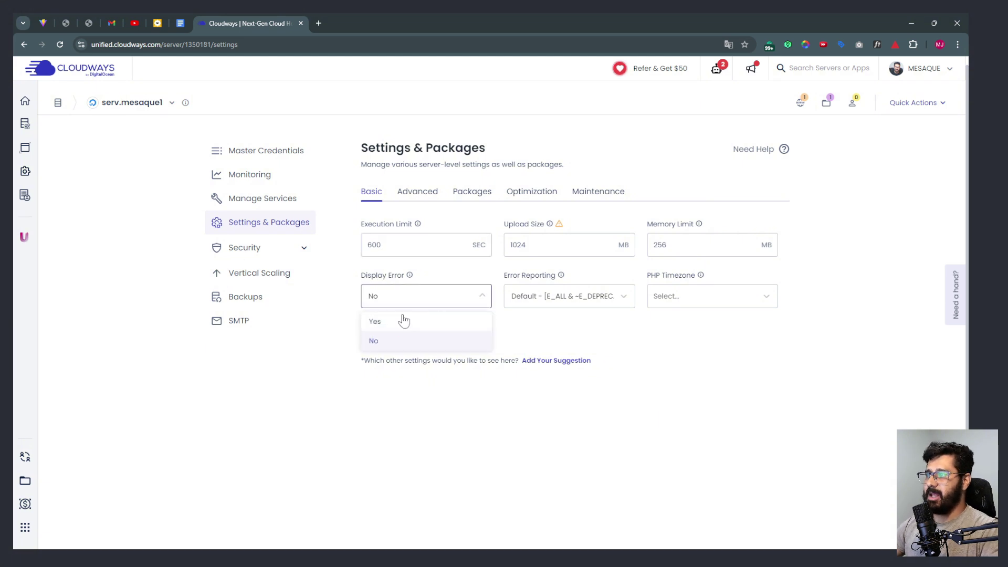
left_click(809, 274)
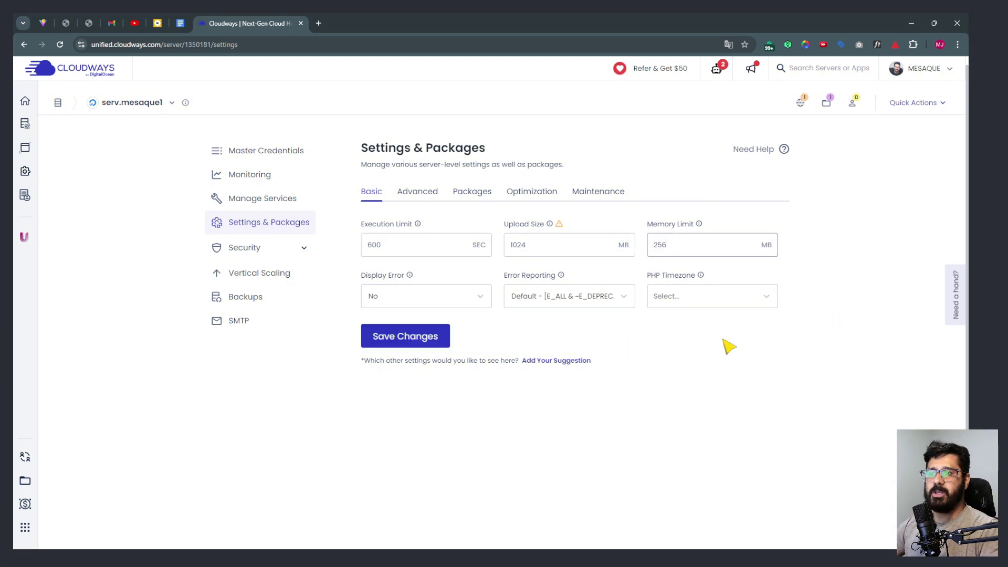
- Set the PHP timezone to (GMT-03:00) Brasilia and save the basic server settings, staying there while they update
left_click(699, 305)
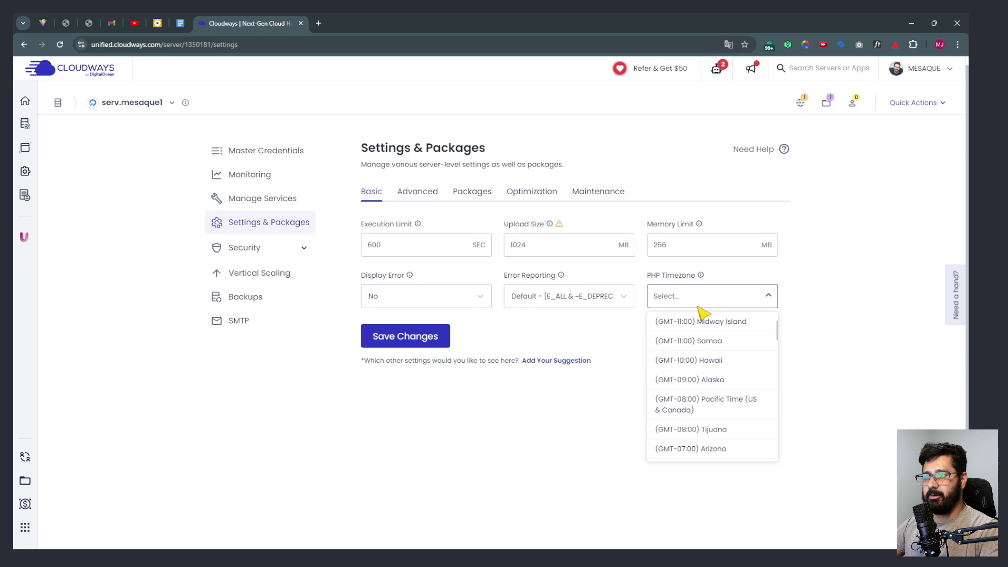
scroll(734, 388, "down", 5)
left_click(735, 351)
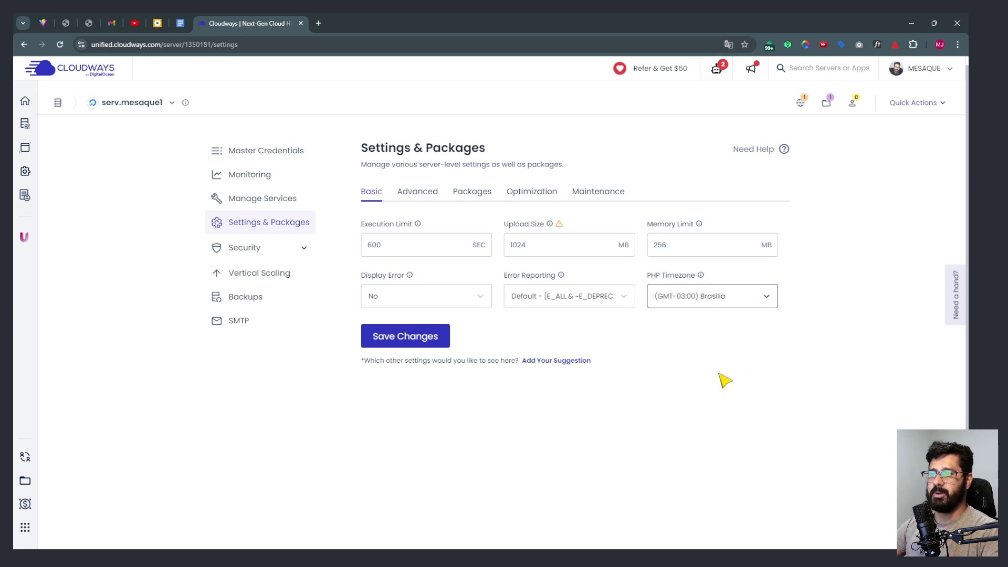
left_click(432, 337)
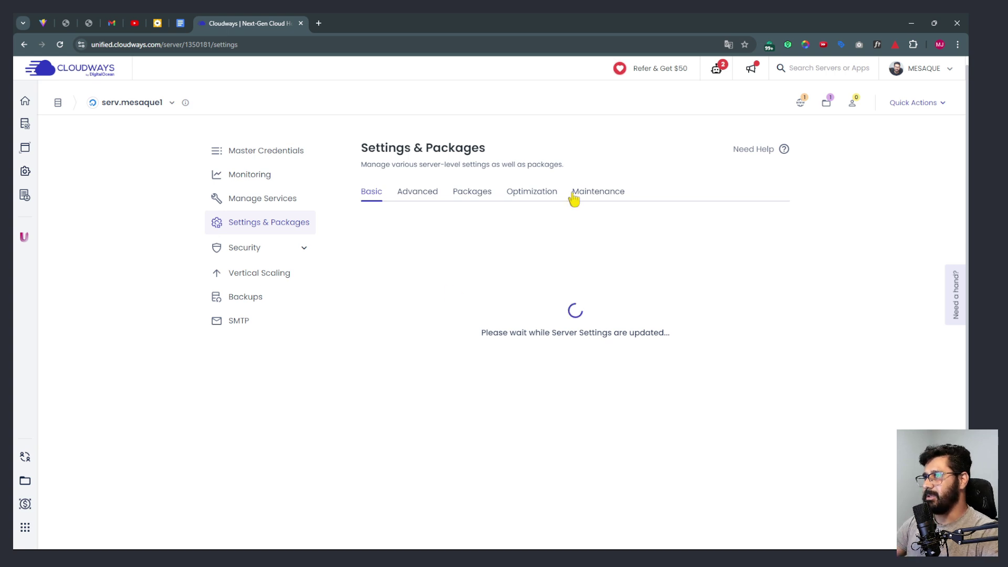
left_click(420, 196)
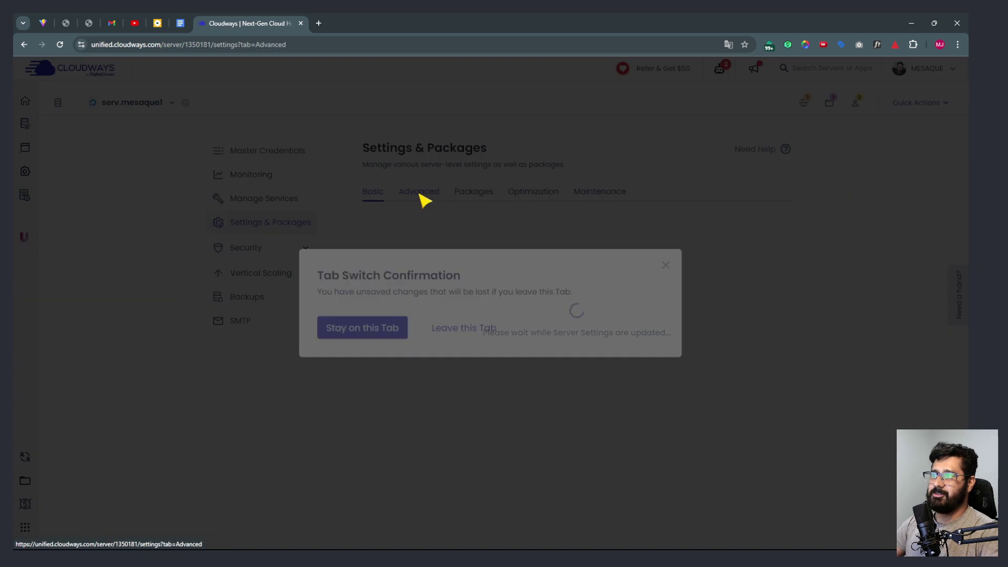
left_click(377, 329)
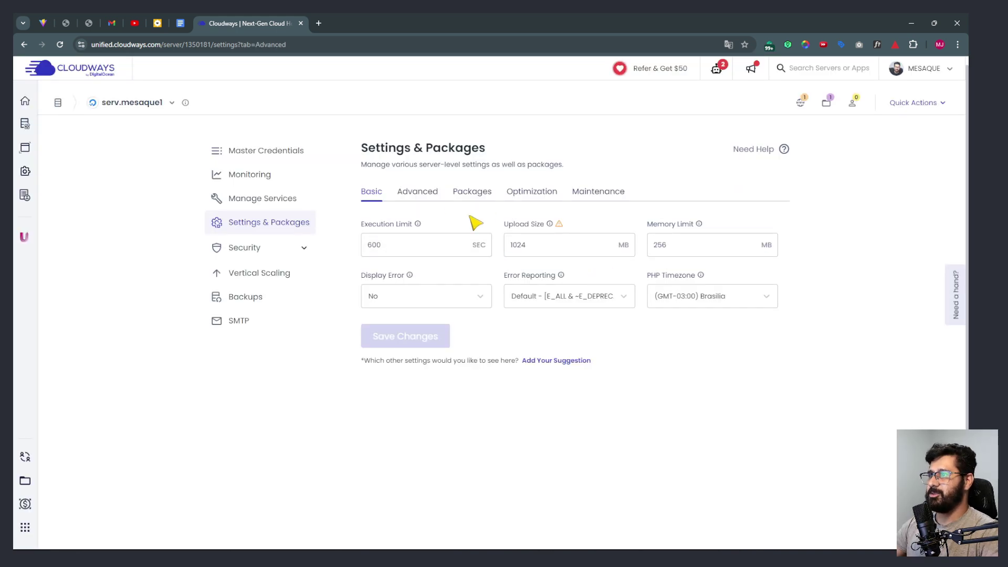
- Review the server's advanced PHP and MySQL settings, packages, disk cleanup optimization and maintenance schedule
left_click(420, 195)
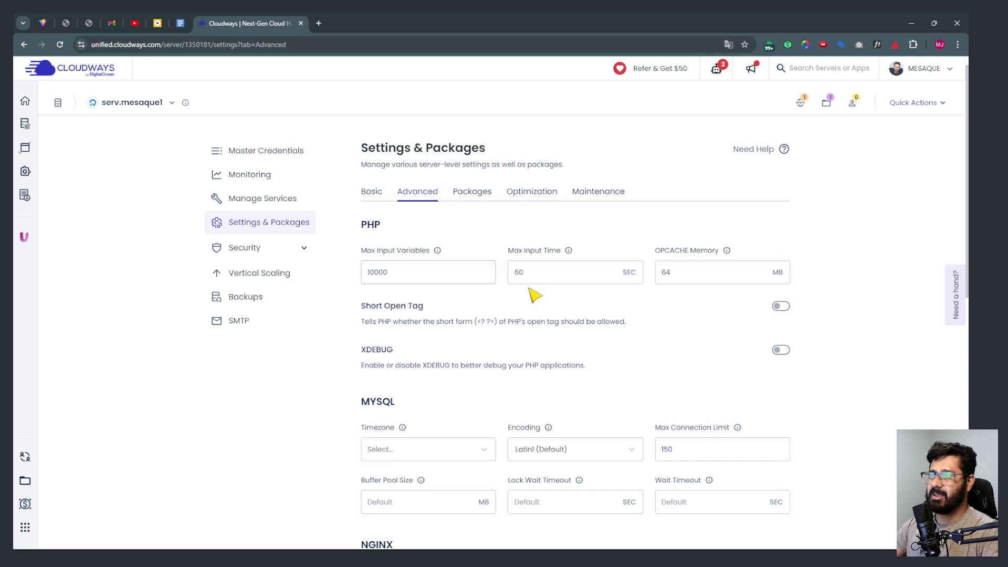
scroll(561, 302, "down", 10)
scroll(562, 307, "up", 10)
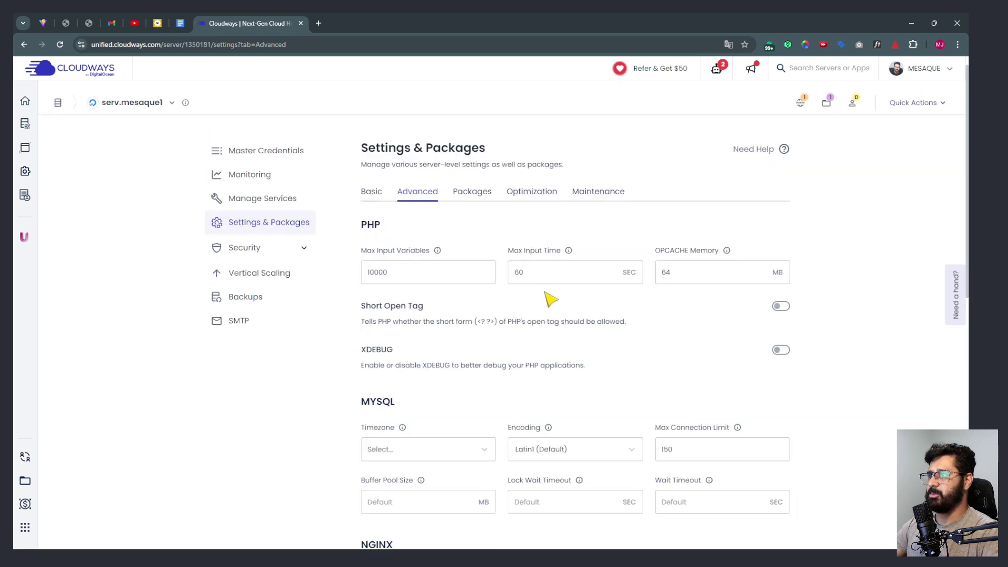
left_click(478, 193)
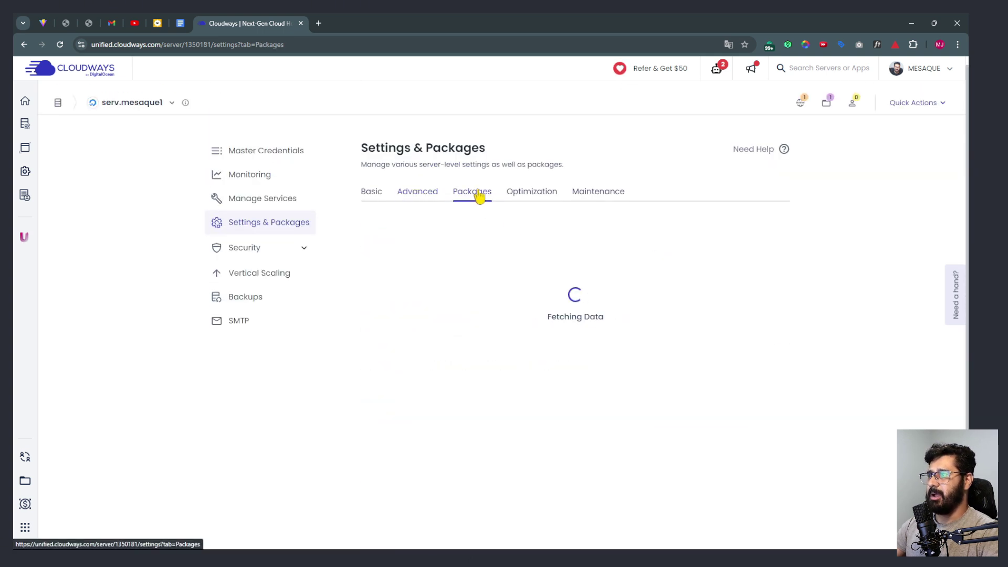
left_click(536, 199)
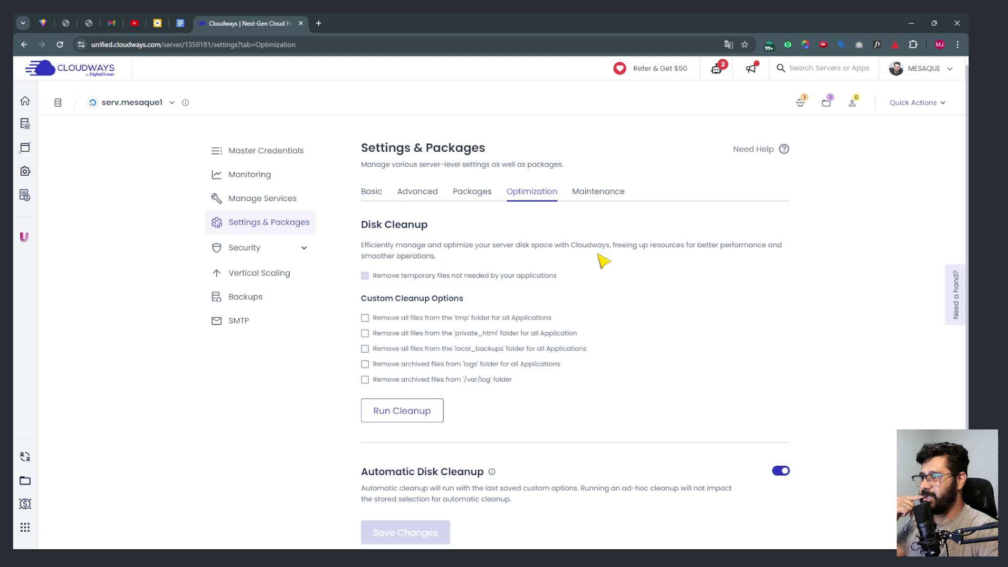
scroll(604, 262, "down", 2)
scroll(616, 279, "up", 2)
left_click(598, 194)
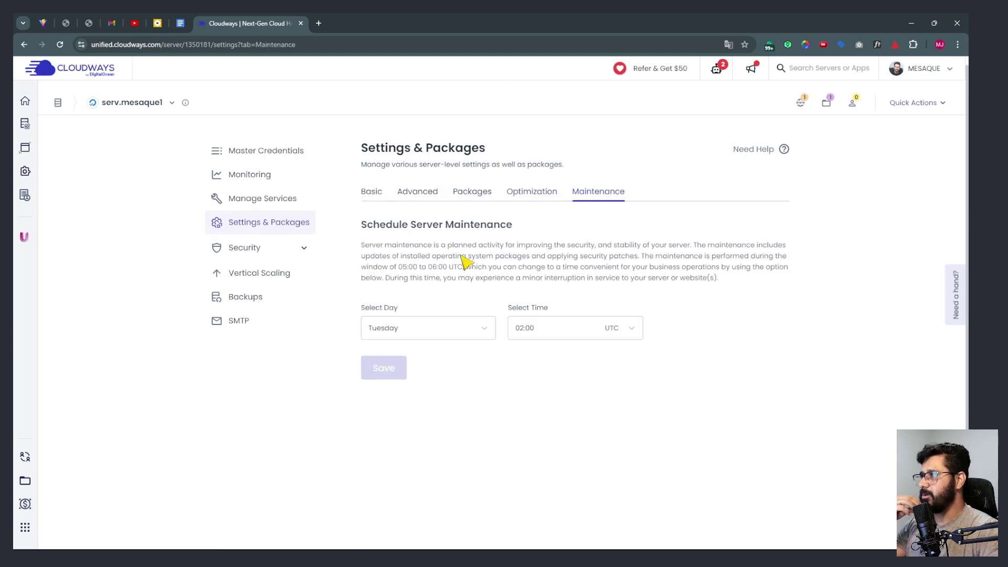
- Examine the server's security overview, including alerts, SplashScreen events, cleaned files, detected malware and the available time intervals
left_click(254, 248)
left_click(256, 273)
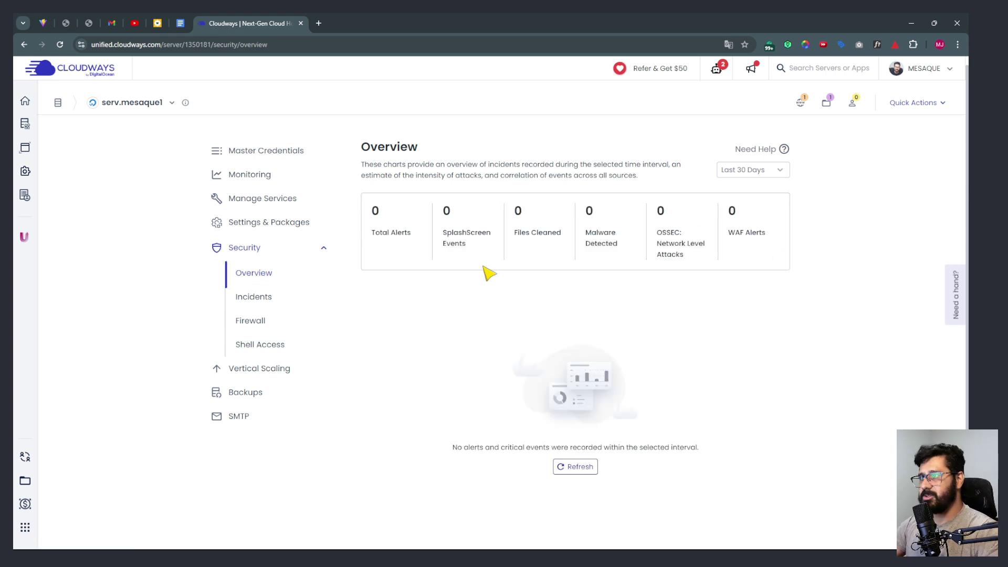
left_click_drag(372, 235, 410, 238)
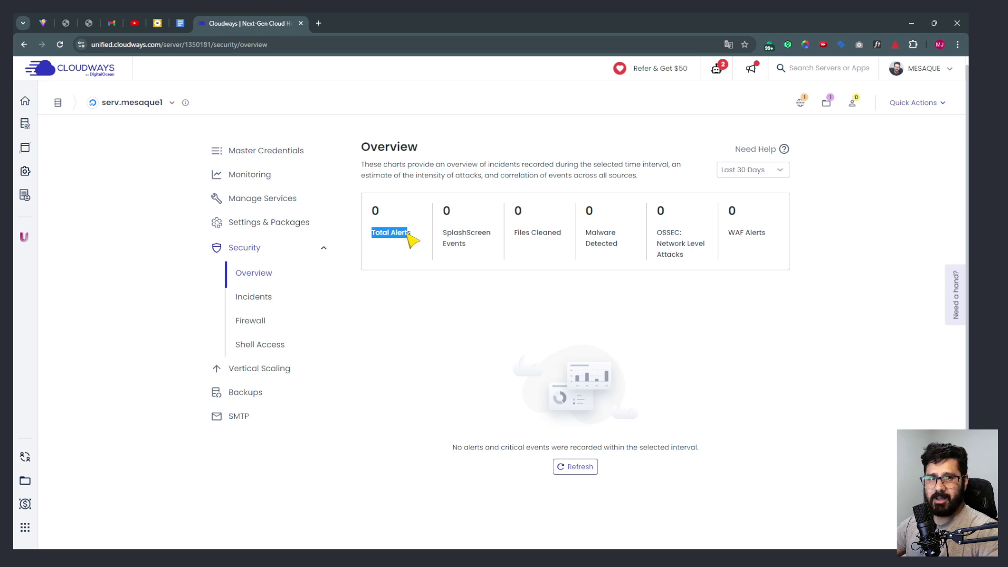
left_click(399, 234)
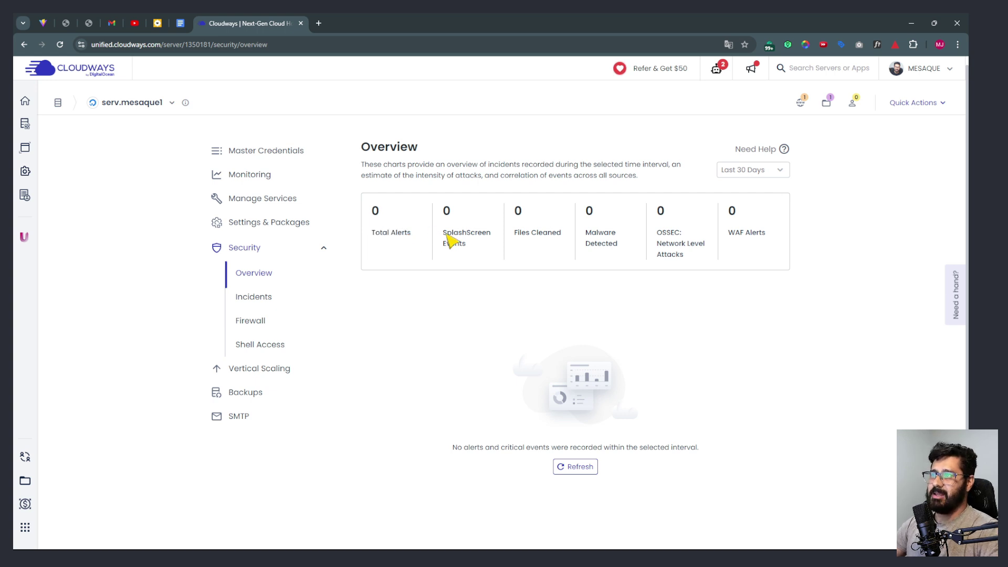
triple_click(480, 250)
left_click_drag(521, 234, 558, 235)
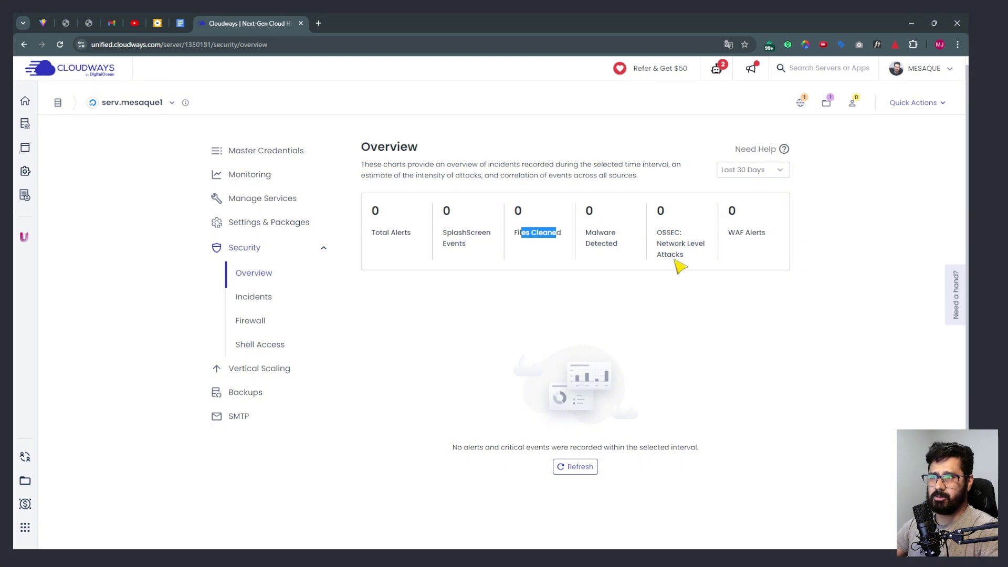
triple_click(604, 242)
double_click(590, 211)
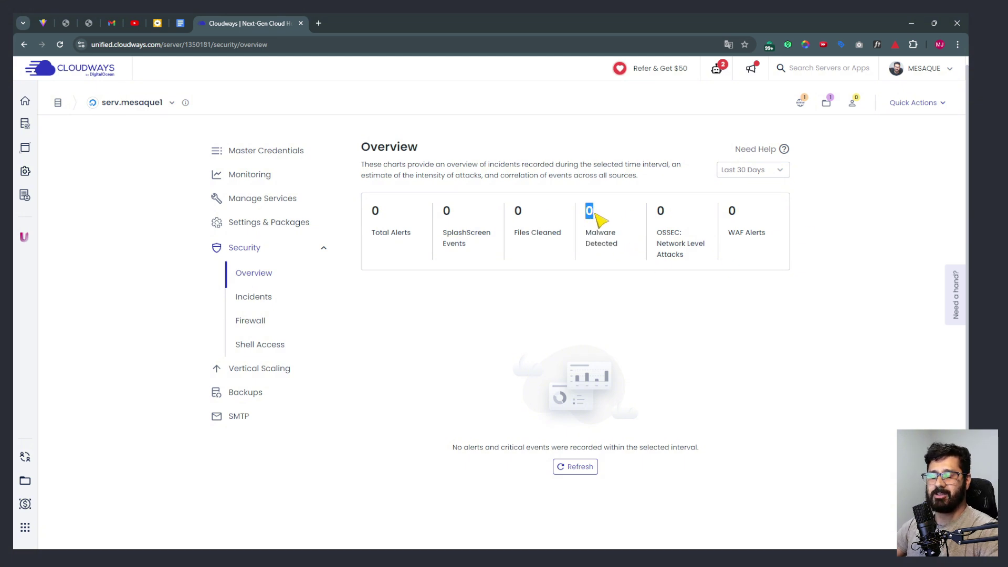
left_click(594, 224)
double_click(589, 211)
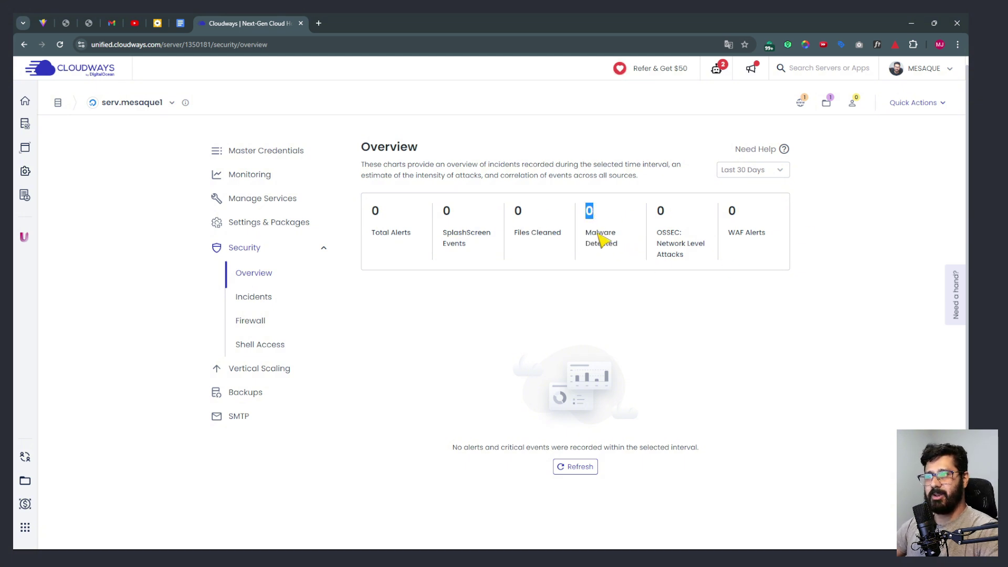
left_click(598, 226)
left_click_drag(592, 218, 616, 243)
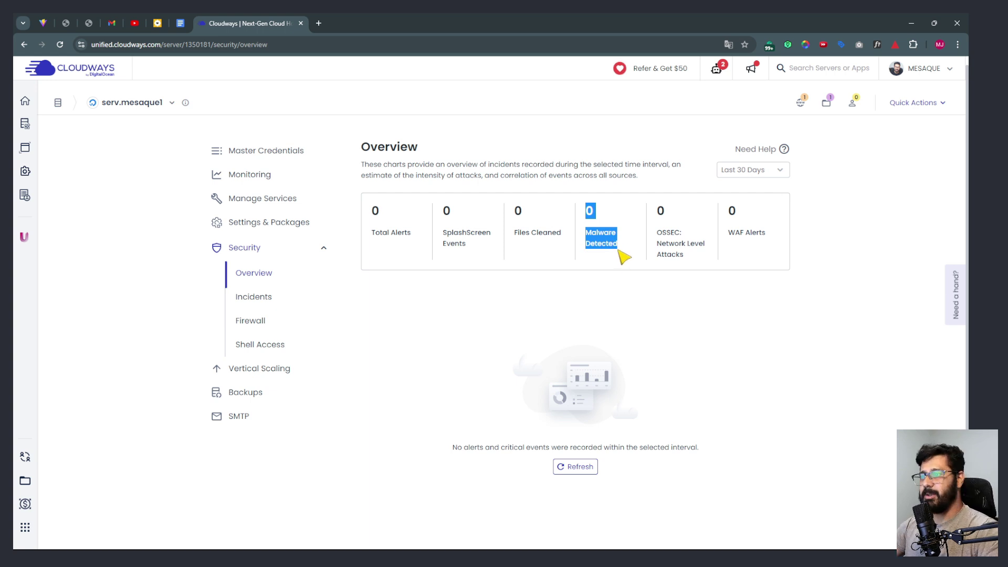
left_click(745, 171)
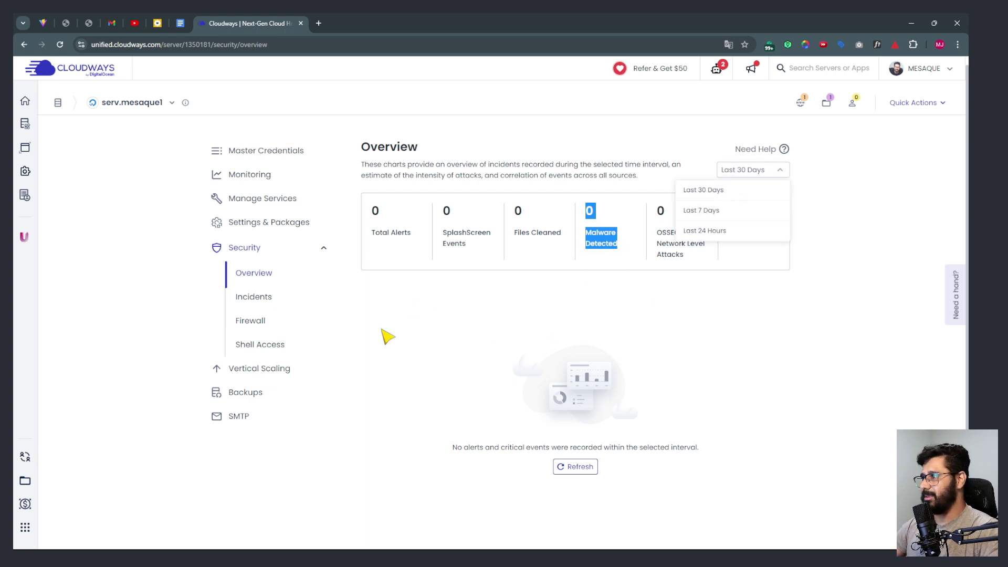
- Review the server's security incidents, firewall IP rules and SSH/SFTP shell access options
left_click(252, 296)
left_click(251, 321)
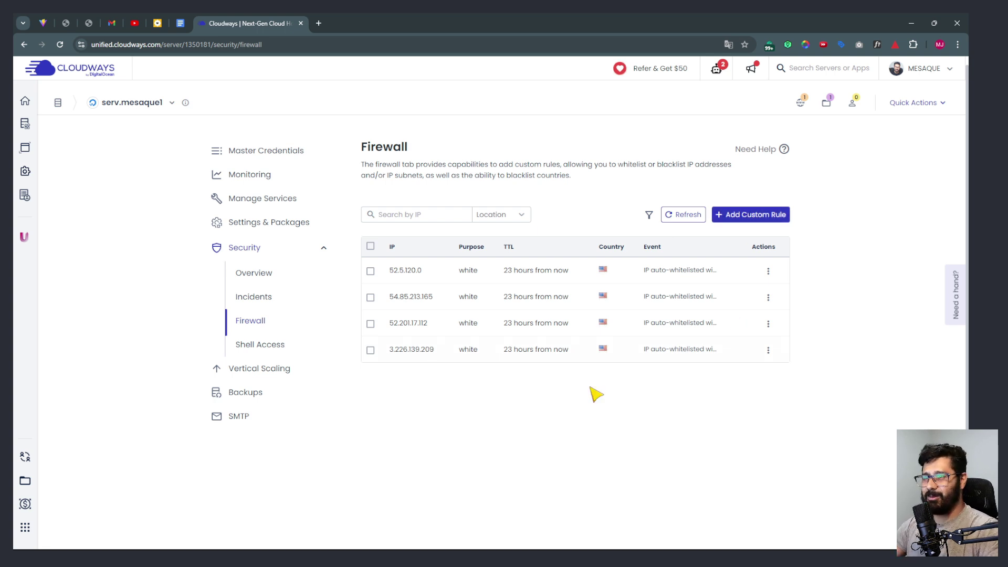
left_click(266, 352)
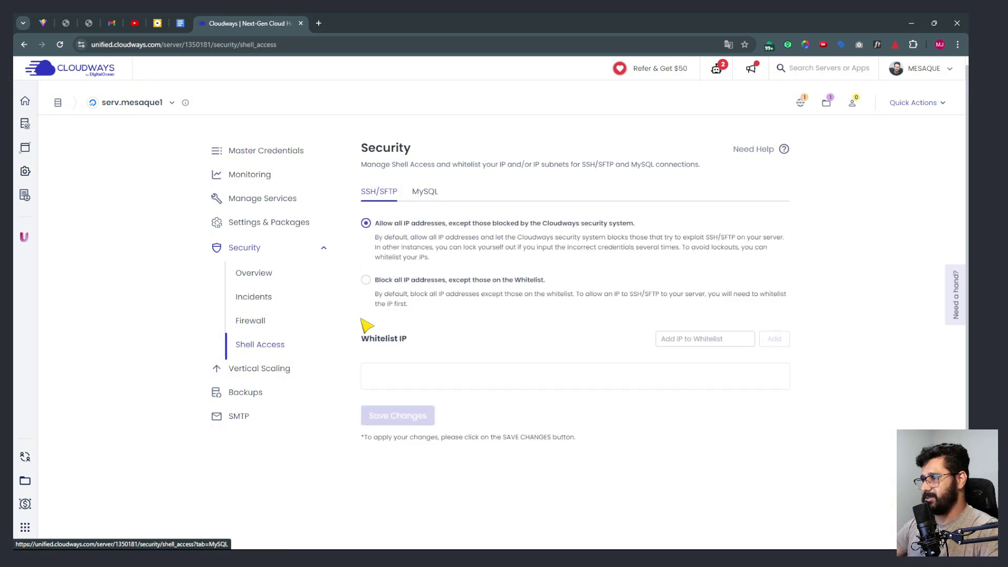
scroll(314, 340, "down", 2)
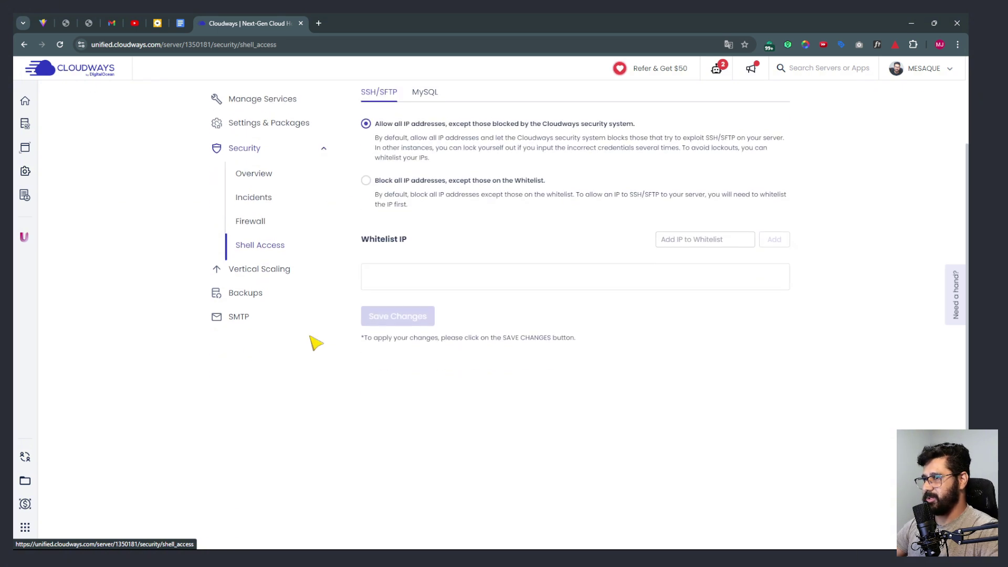
- Preview the cost of vertically scaling the server to the second 4 GB size and of attaching 199 GB of block storage
left_click(247, 271)
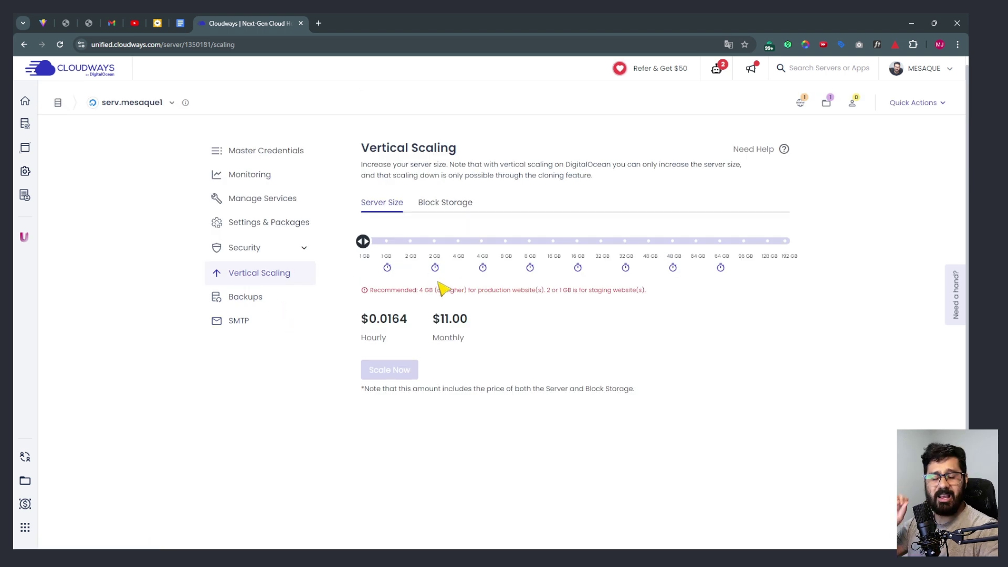
left_click(482, 242)
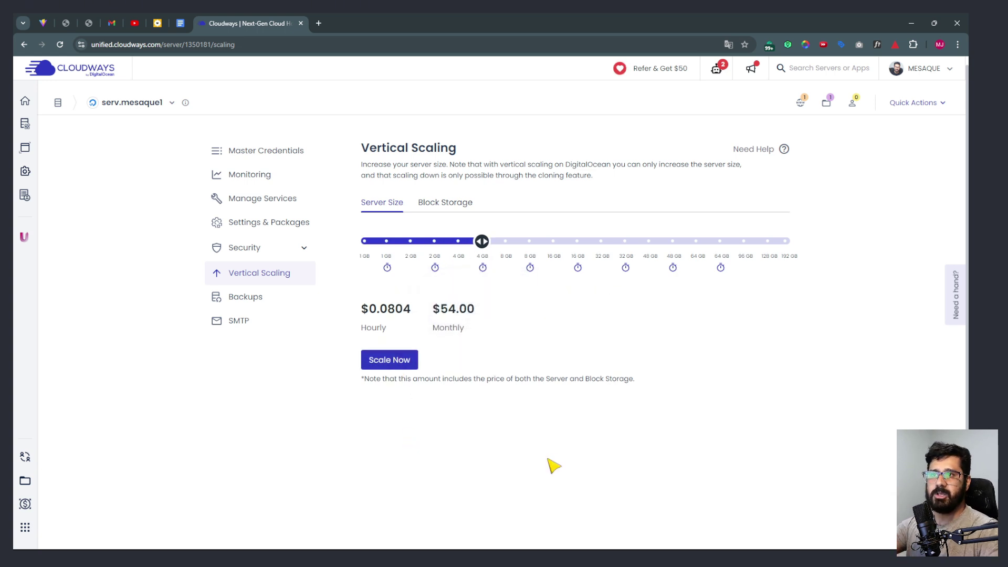
left_click(447, 205)
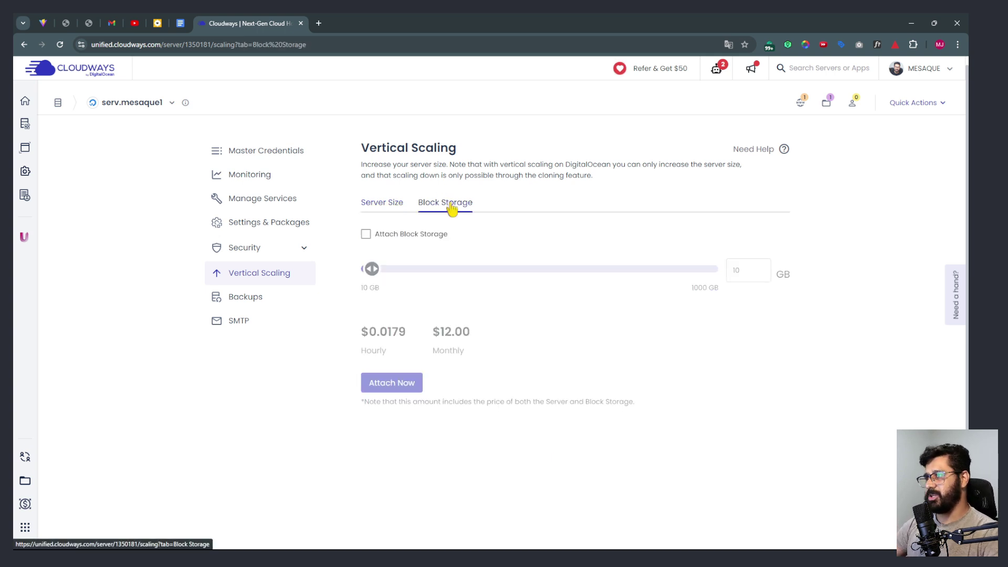
left_click(366, 235)
left_click_drag(373, 268, 434, 270)
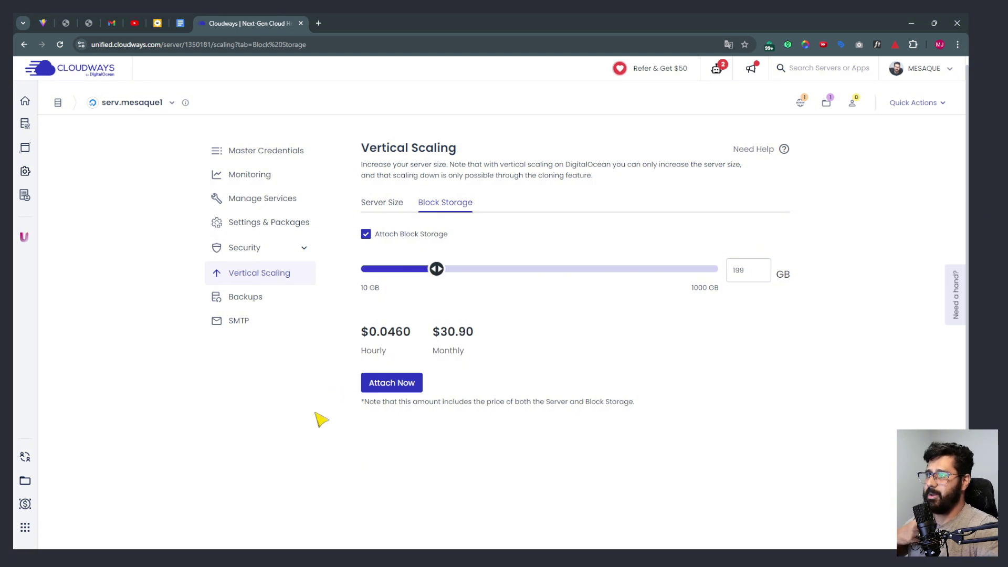
- Open the server's backup settings and set the backup frequency to 1 Hour
left_click(258, 298)
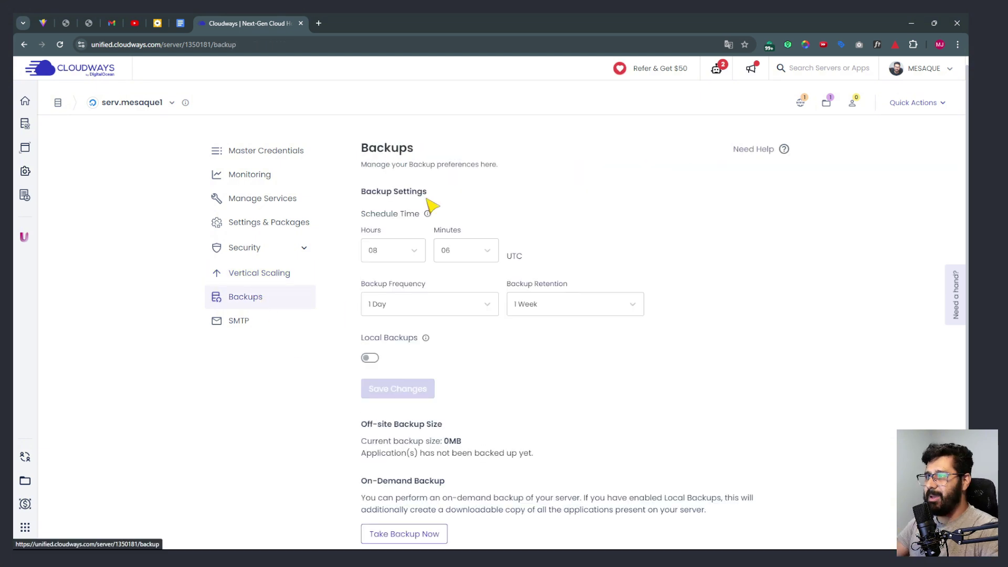
left_click(380, 307)
left_click(385, 328)
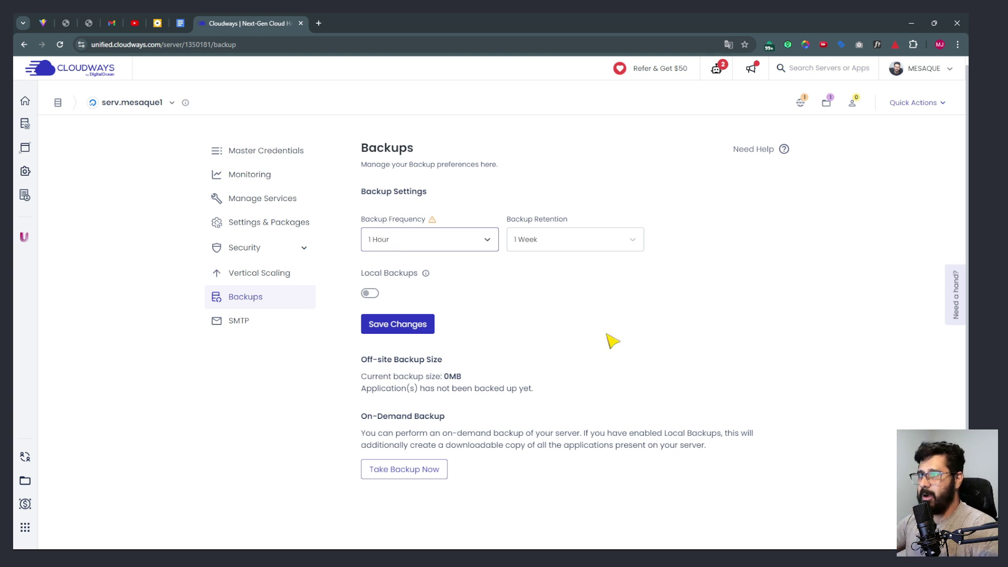
- Set the server's backup retention to 4 Weeks
left_click(544, 247)
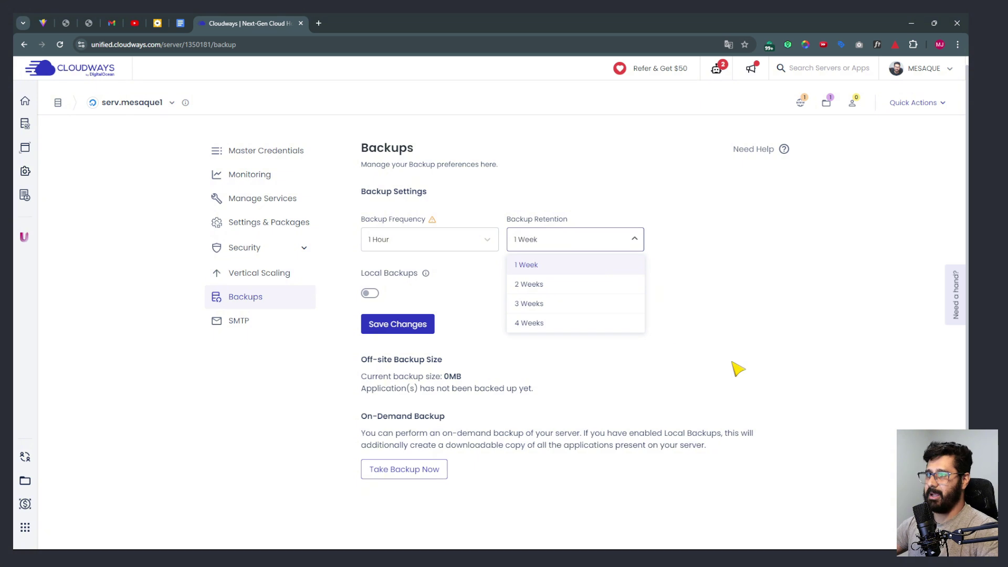
left_click(534, 325)
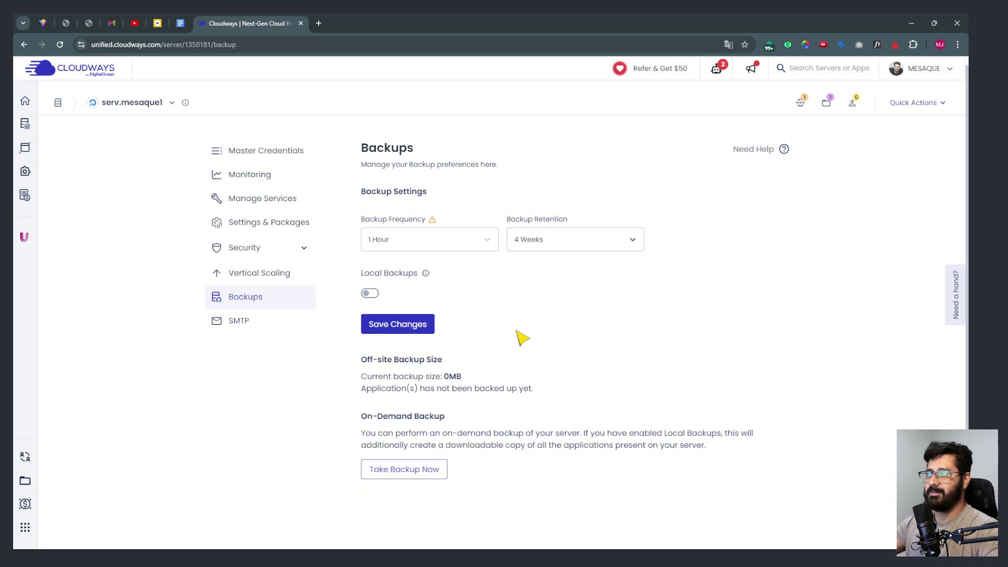
- Review the server's SMTP page and the available outgoing email services, Your Own SMTP and Elastic Email
left_click(243, 323)
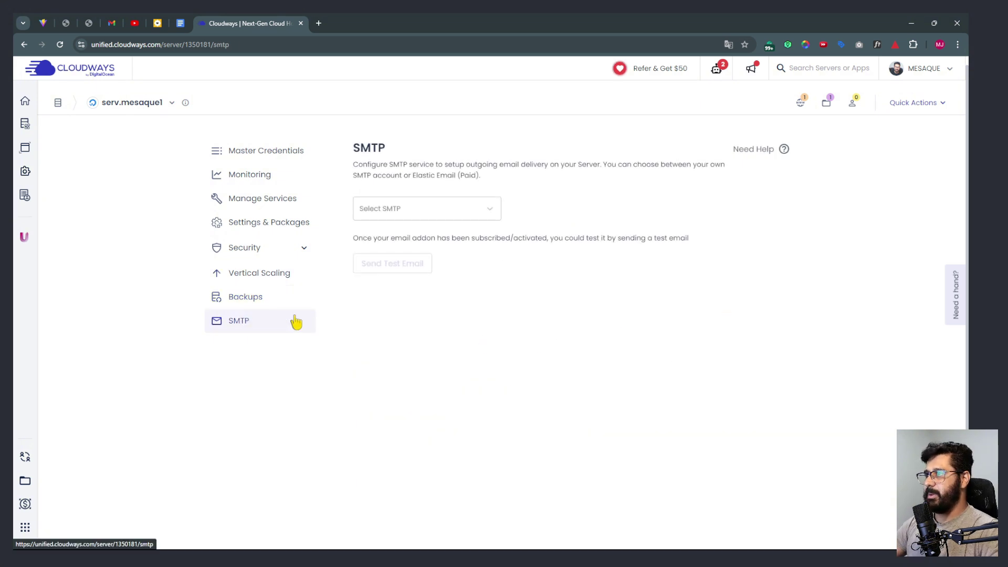
left_click(424, 209)
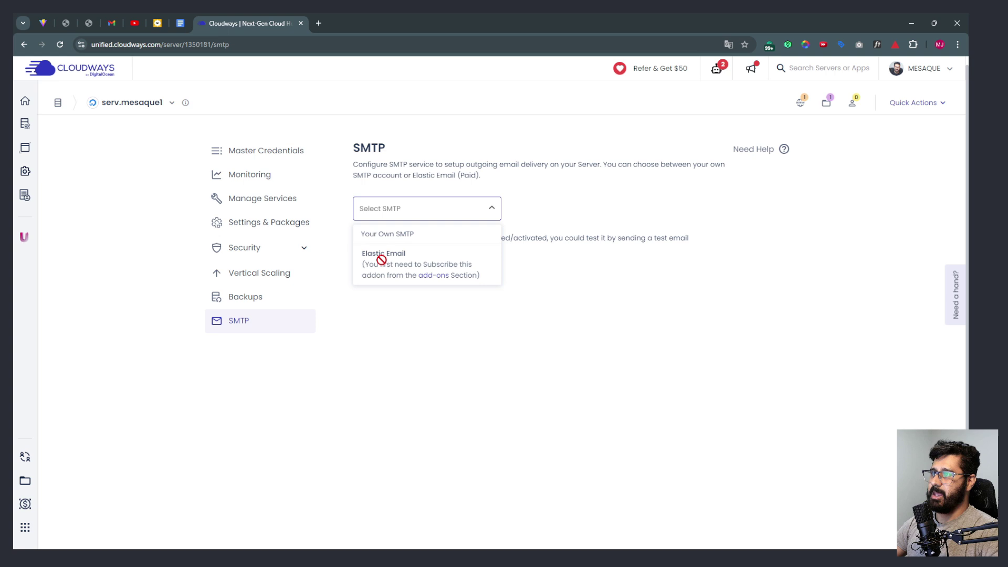
left_click(434, 276)
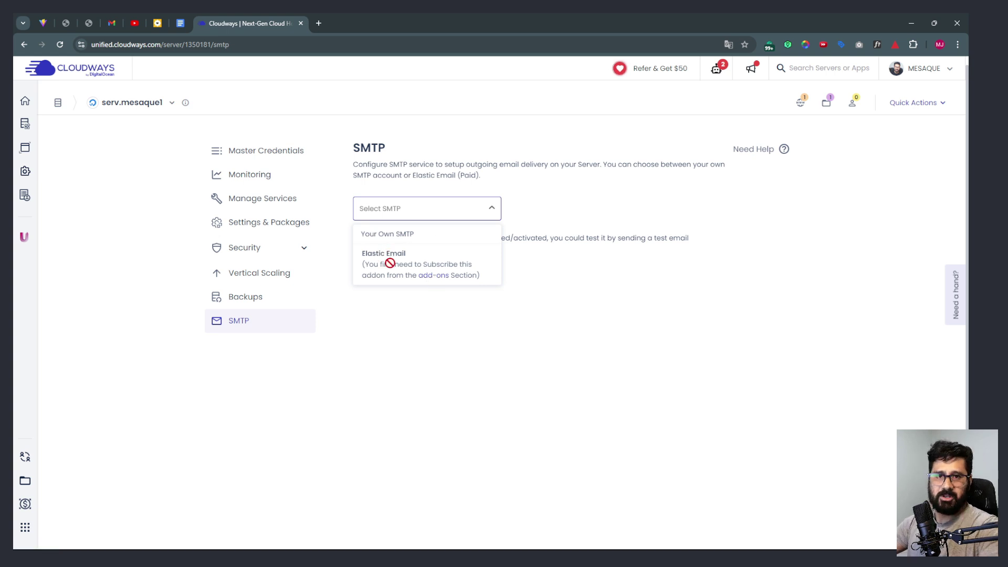
left_click(437, 386)
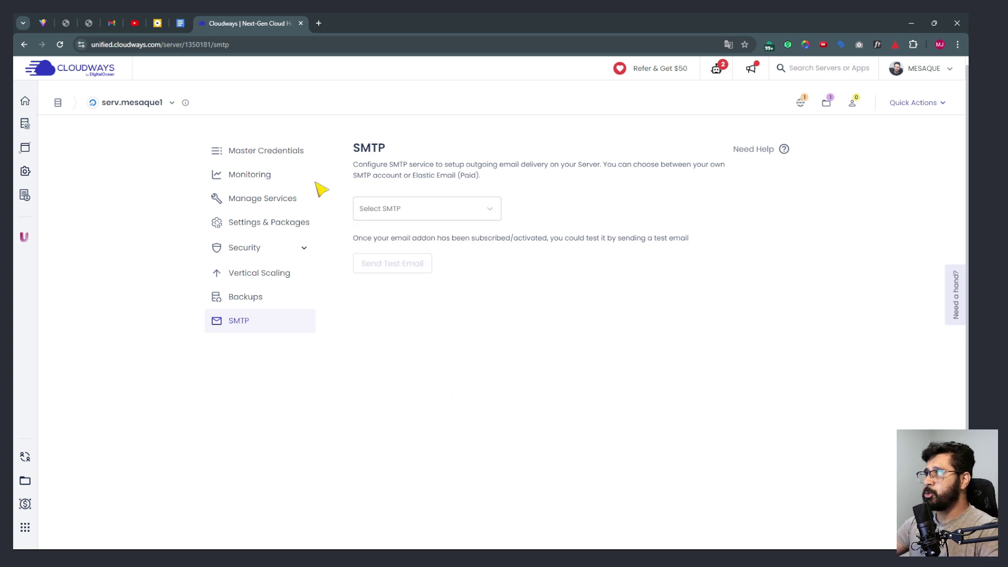
- Check the server switcher, and open the WordPress application from the applications installed on this server
left_click(148, 108)
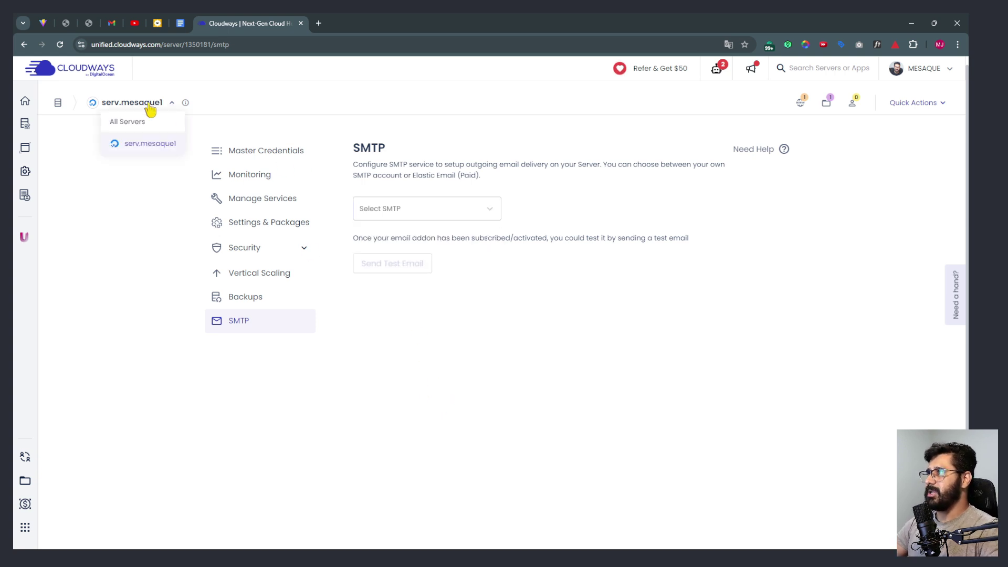
left_click(149, 144)
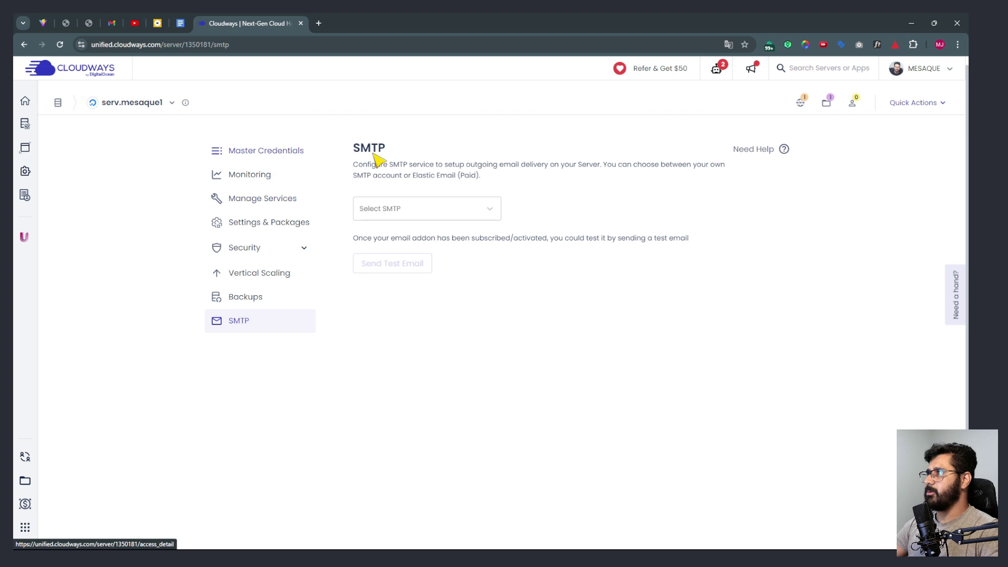
left_click(801, 104)
left_click(725, 155)
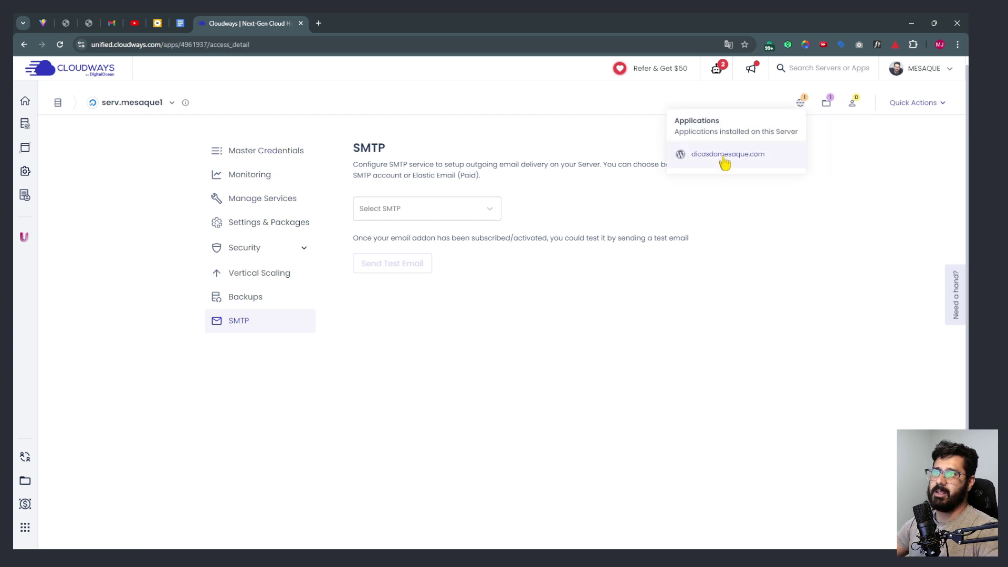
- Return to the list of all servers and reopen the server's Master Credentials
left_click(139, 103)
left_click(150, 127)
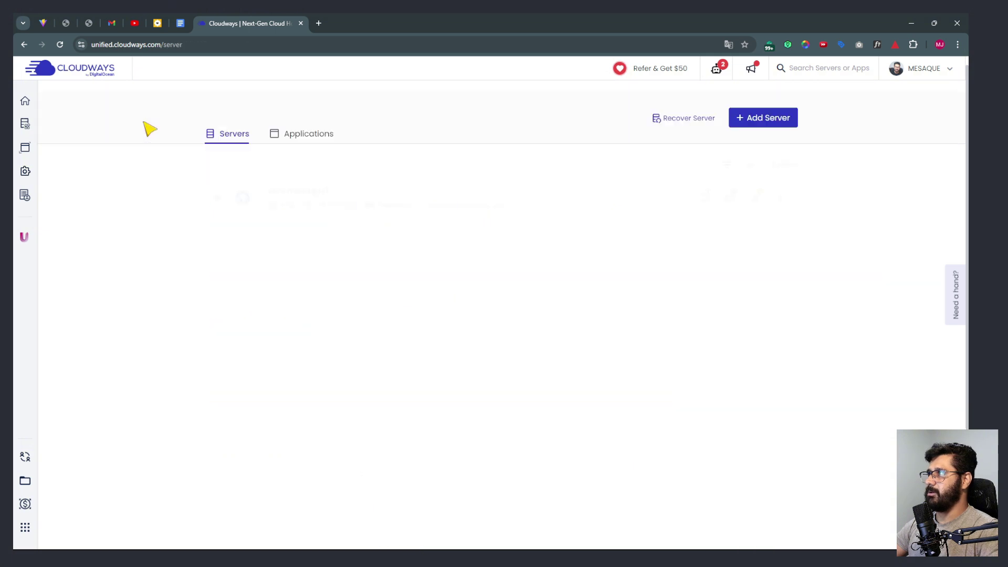
left_click(284, 195)
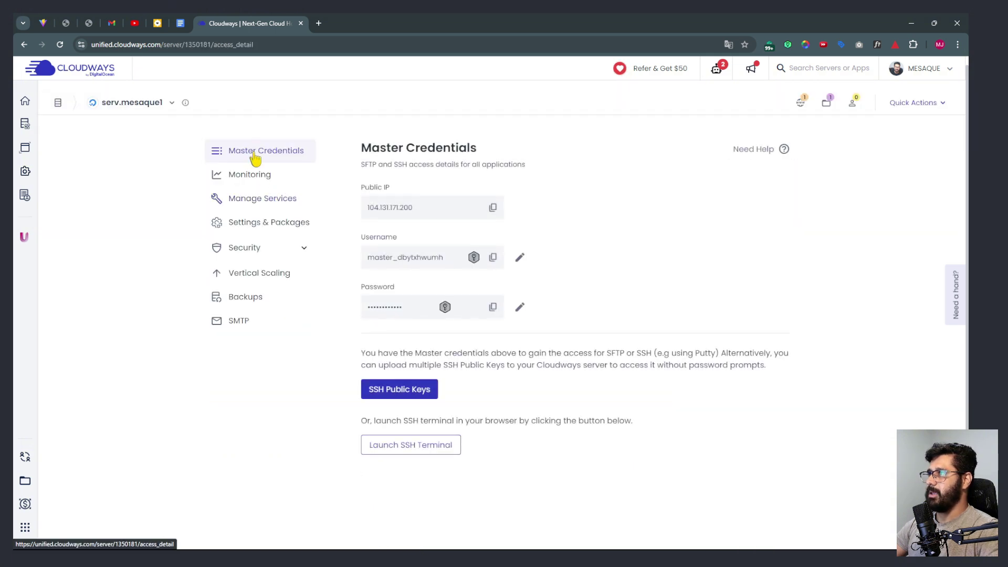
- Open the WordPress application's Access Details from the list of all applications
left_click(117, 103)
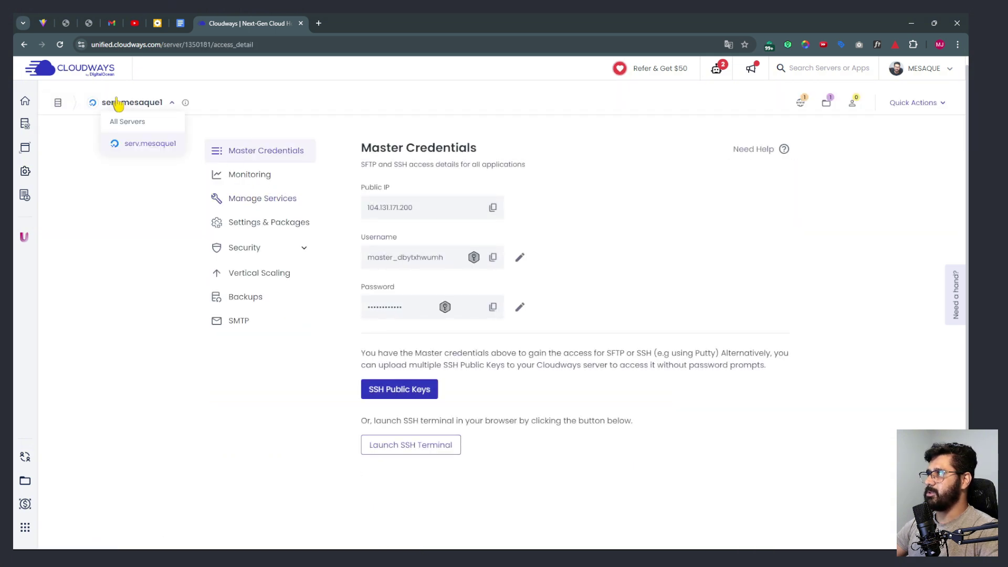
left_click(149, 124)
left_click(310, 135)
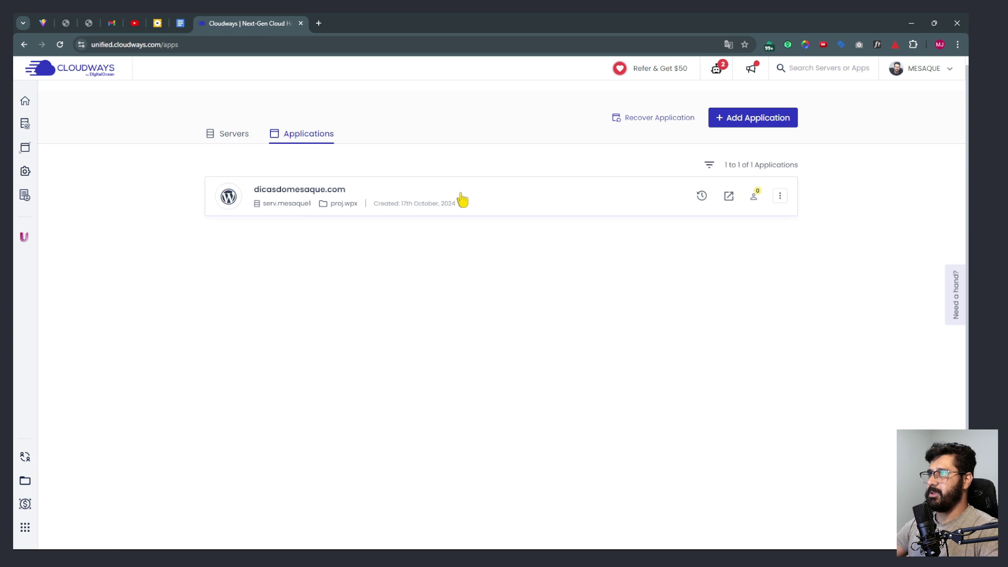
left_click(461, 201)
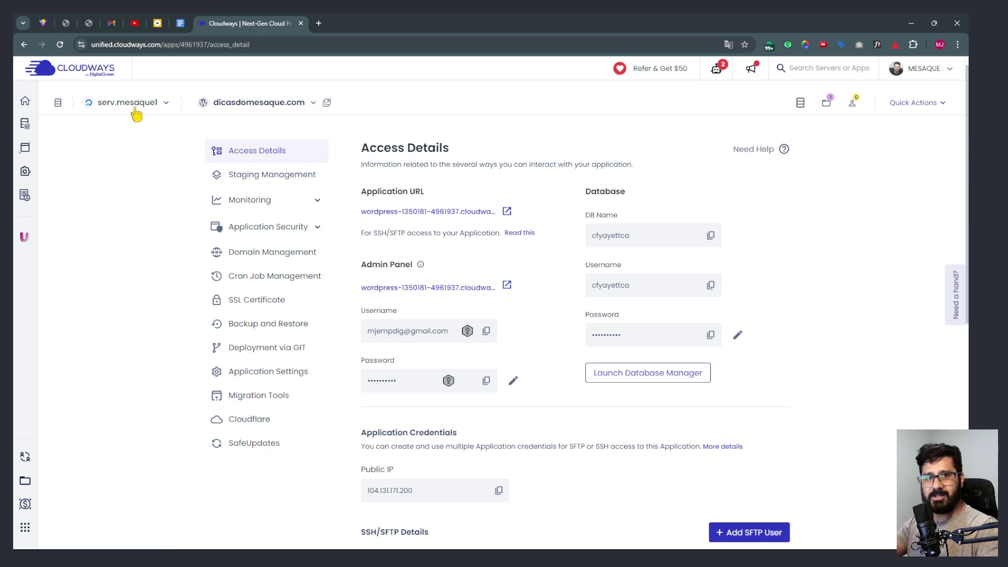
- Review the application's Staging Management page and its Traffic analytics for IP requests
left_click(261, 179)
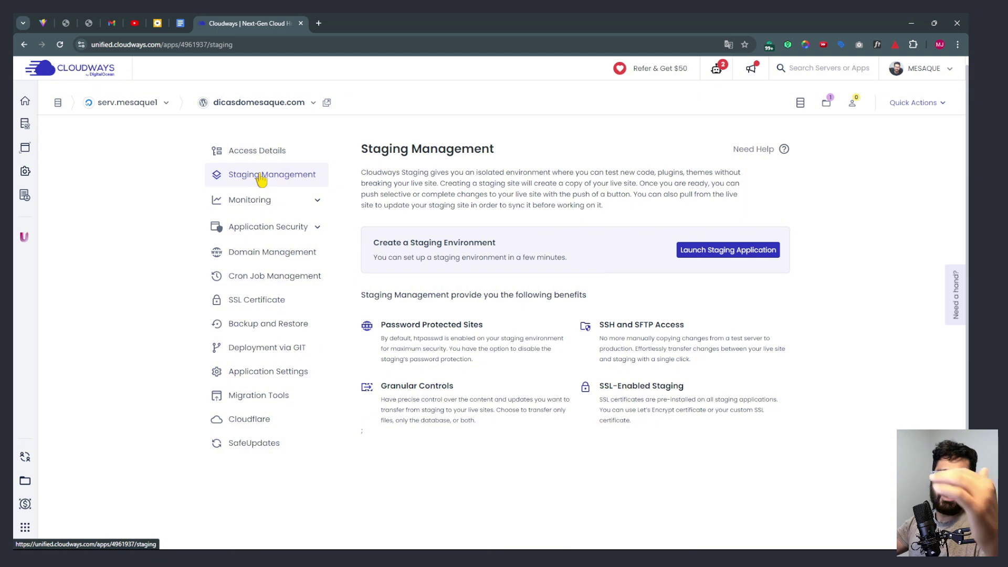
left_click(261, 203)
left_click(256, 230)
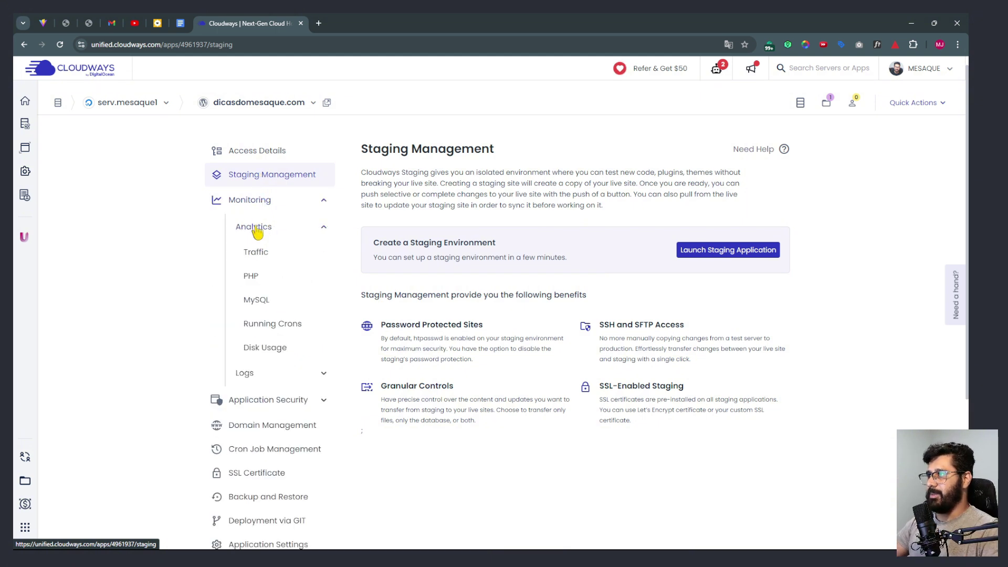
left_click(257, 253)
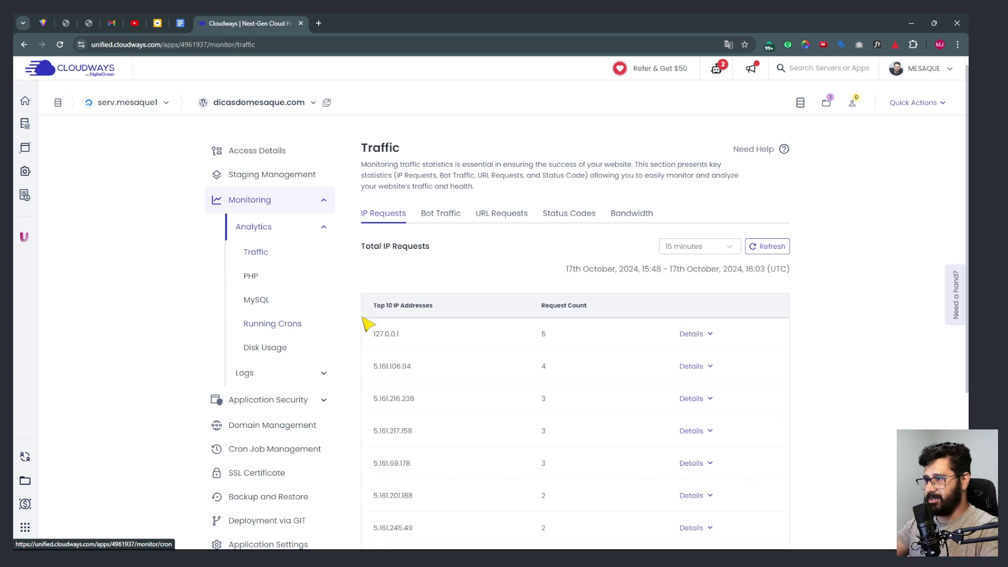
scroll(709, 288, "down", 5)
scroll(373, 224, "up", 5)
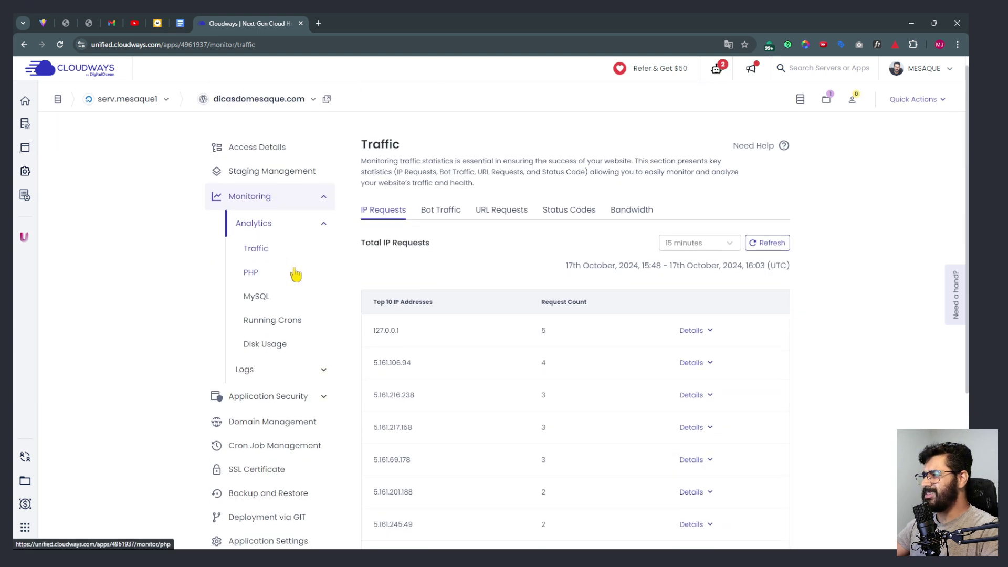
- Examine the application's Bot Protection page, including blocked traffic, blocked logins and the traffic request chart
scroll(283, 273, "down", 3)
left_click(263, 251)
left_click(268, 274)
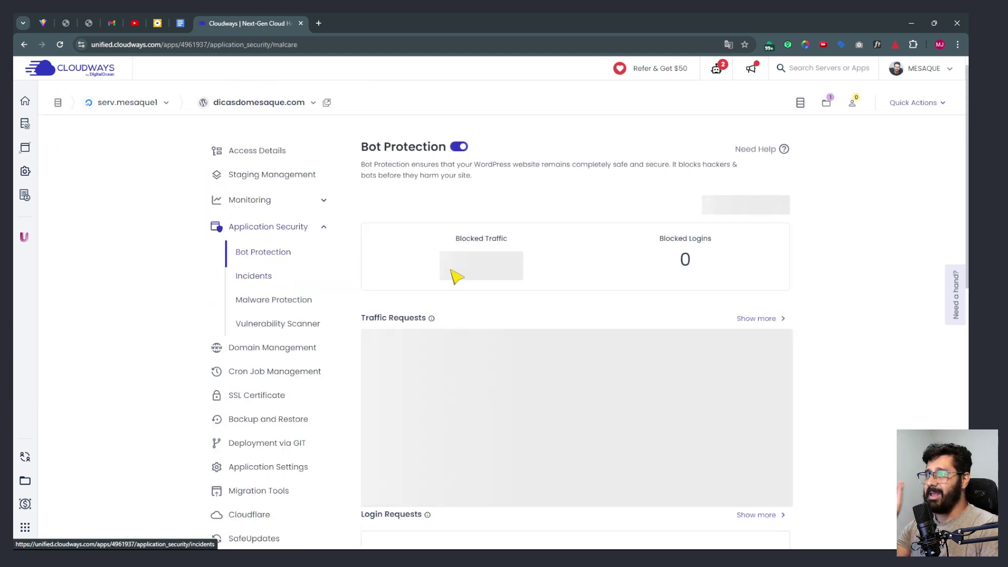
scroll(355, 299, "down", 4)
scroll(725, 329, "up", 4)
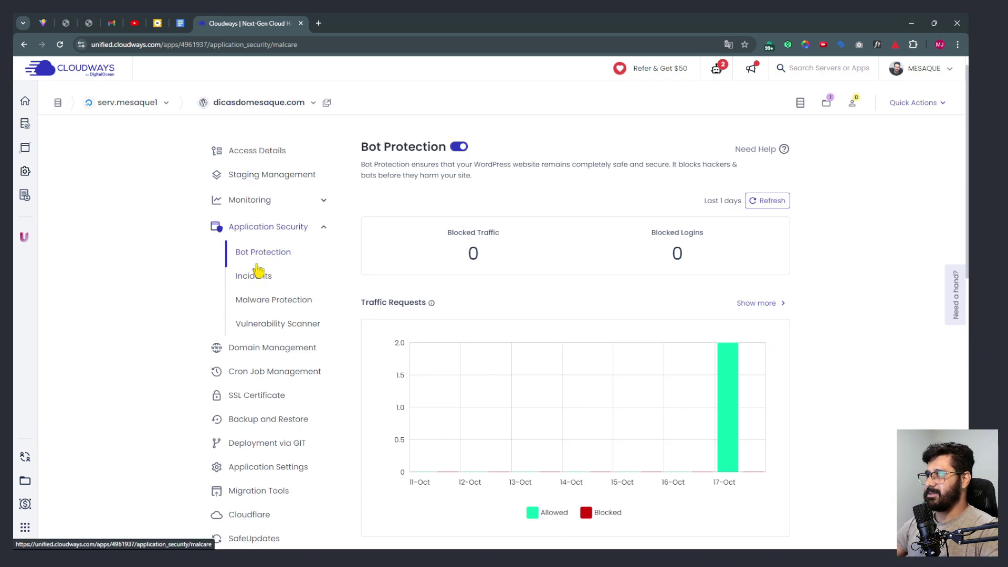
- Review the application's remaining security pages: Incidents, Malware Protection pricing and benefits, and Vulnerability Scanner
left_click(257, 277)
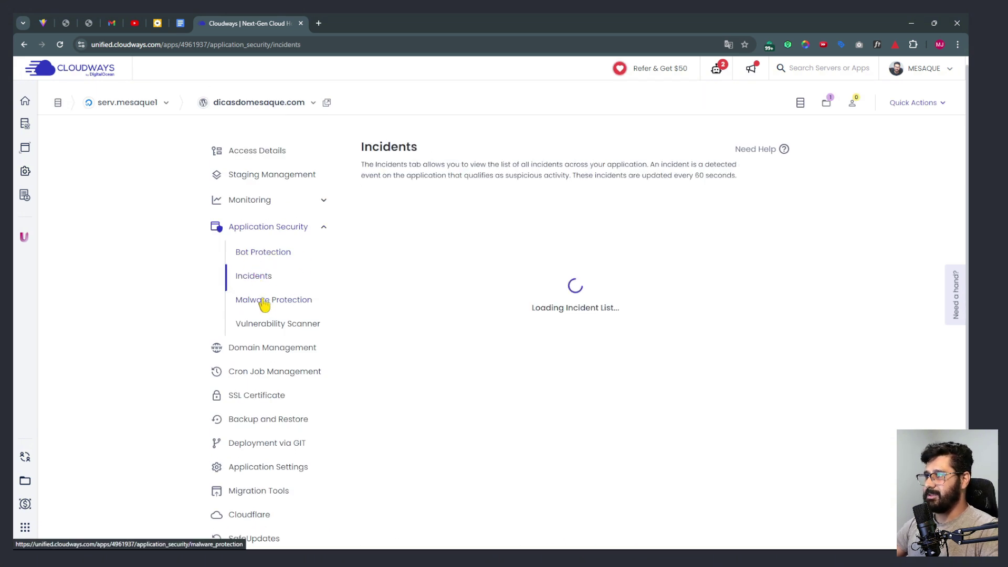
left_click(265, 302)
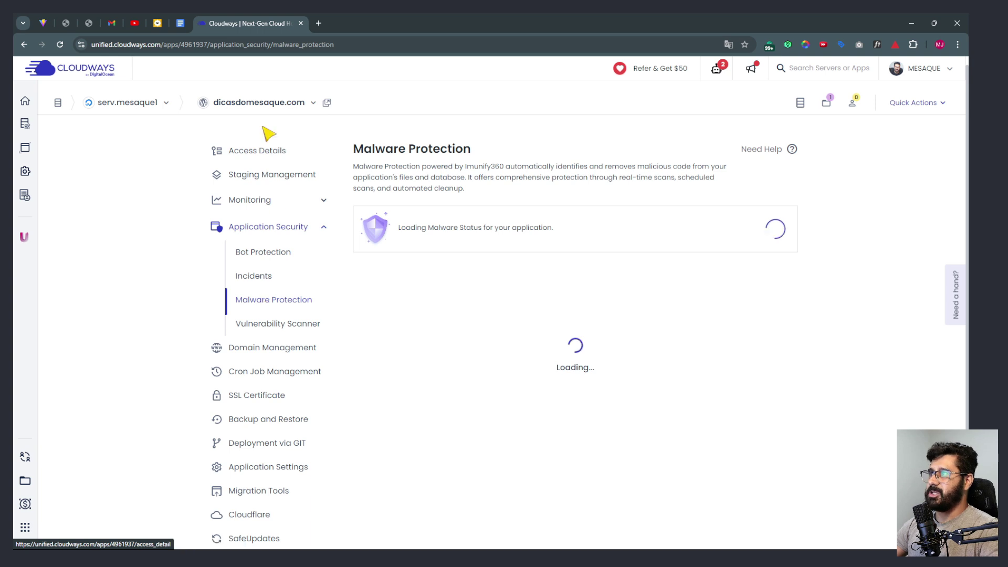
scroll(582, 340, "down", 3)
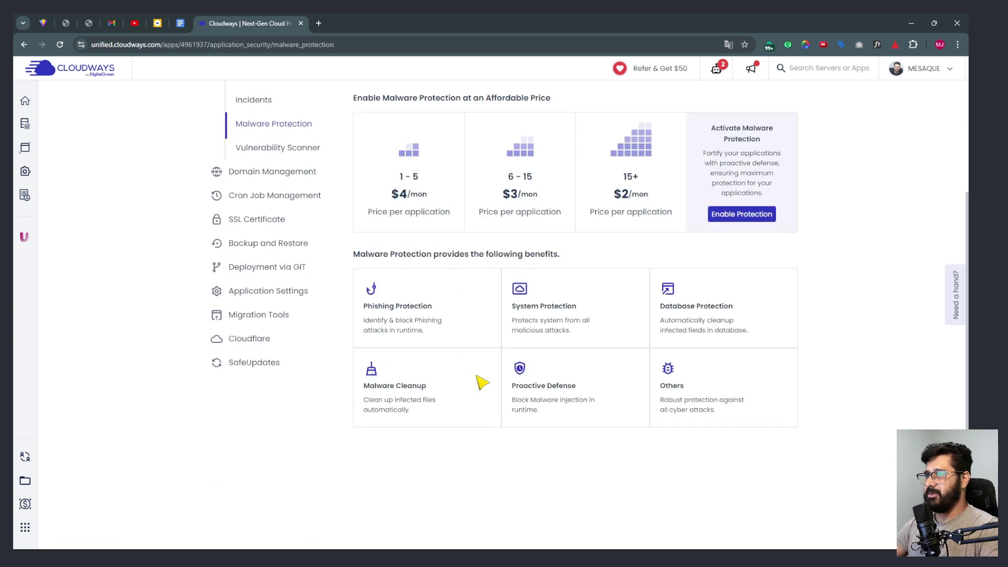
scroll(479, 383, "up", 4)
left_click(256, 325)
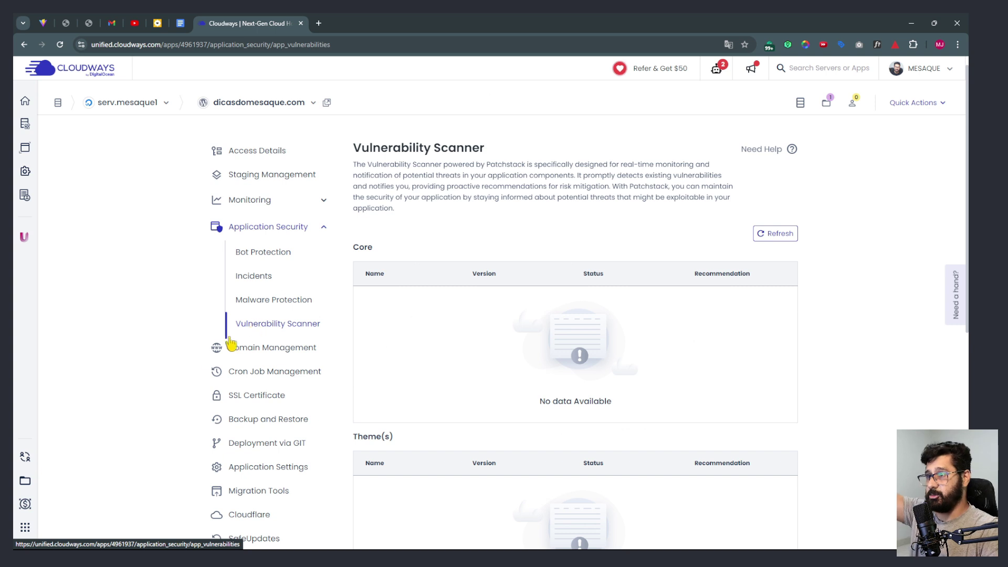
- Review the application's primary domain under Domain Management, and its Cron Job Management page
scroll(226, 345, "down", 3)
left_click(257, 200)
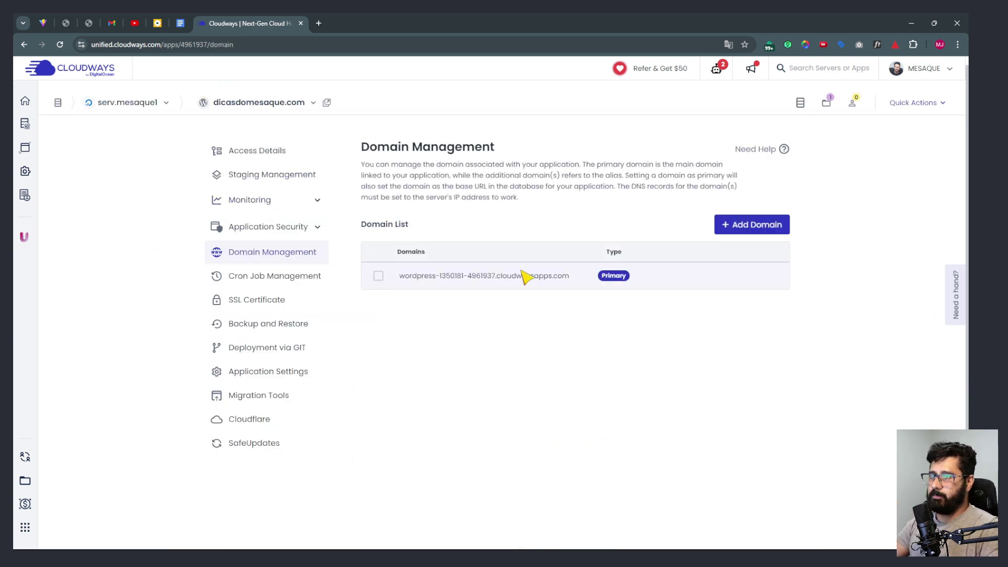
left_click_drag(413, 277, 578, 316)
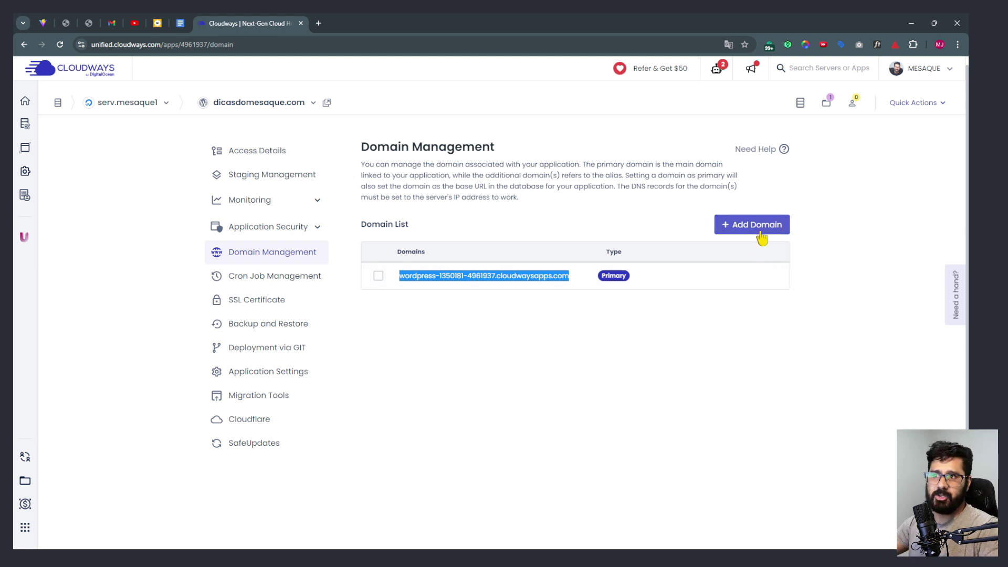
left_click(534, 437)
left_click(266, 282)
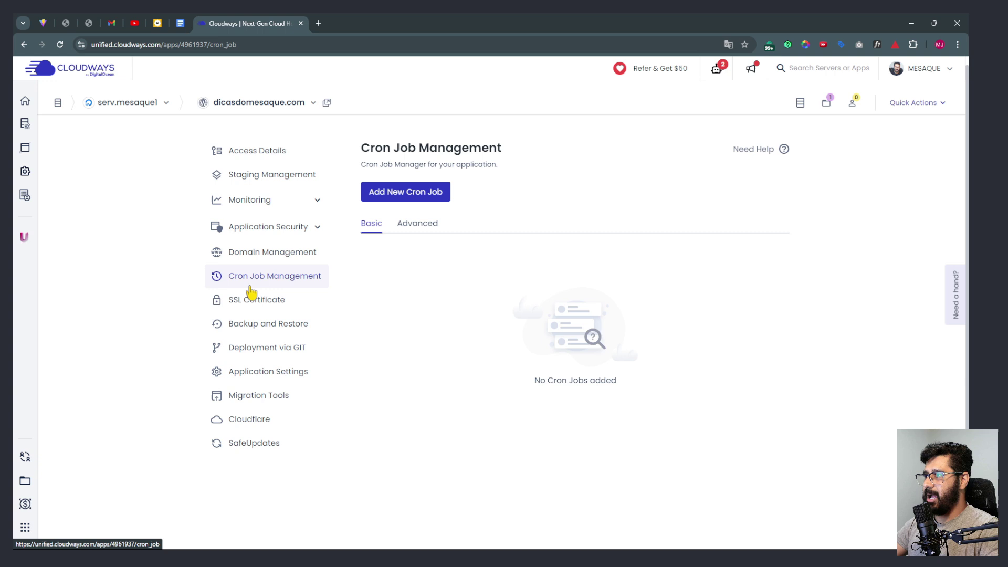
- Choose the Let's Encrypt option in SSL Management and check its Email Address and Domain Name fields
left_click(252, 304)
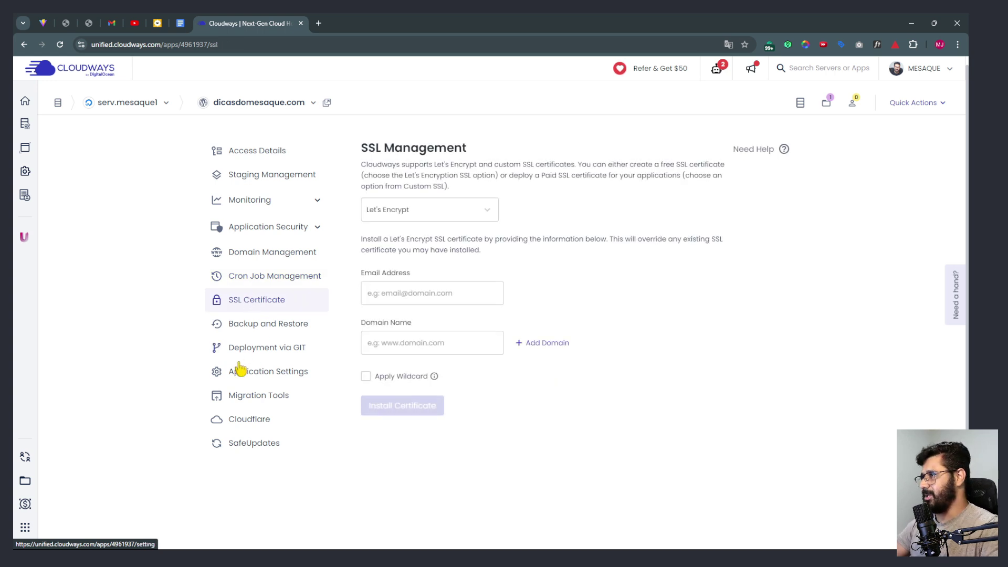
left_click(390, 211)
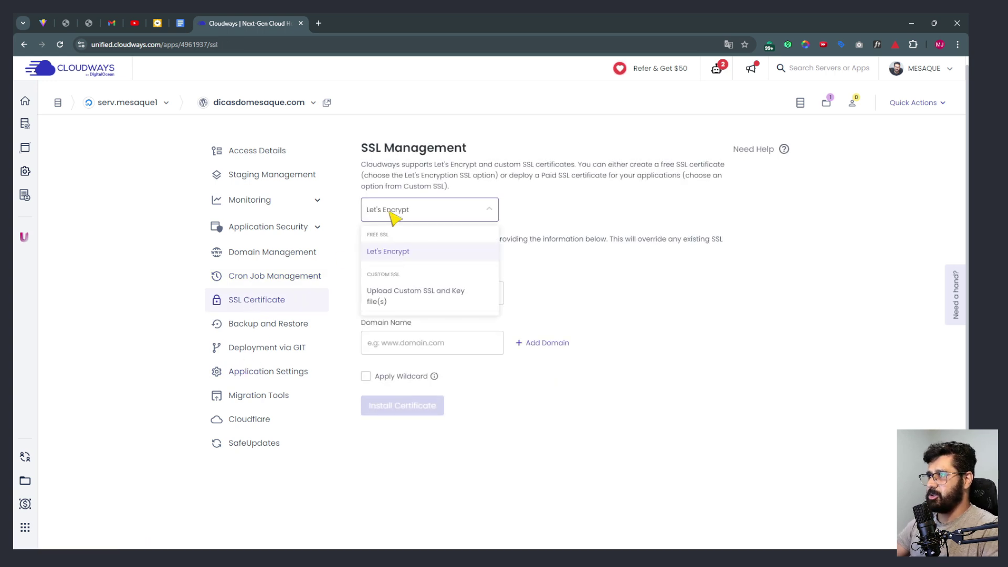
left_click(389, 252)
left_click(421, 293)
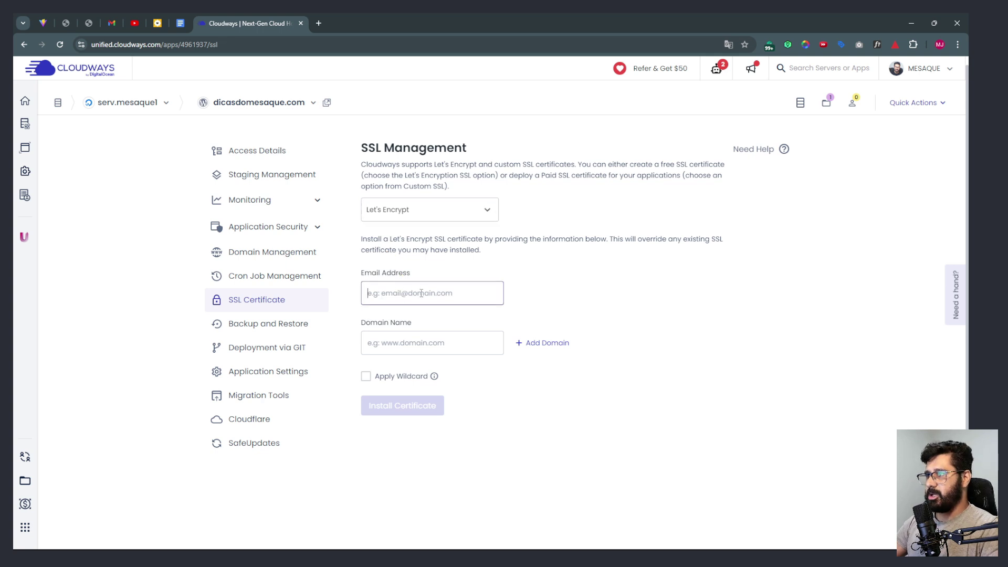
left_click(444, 346)
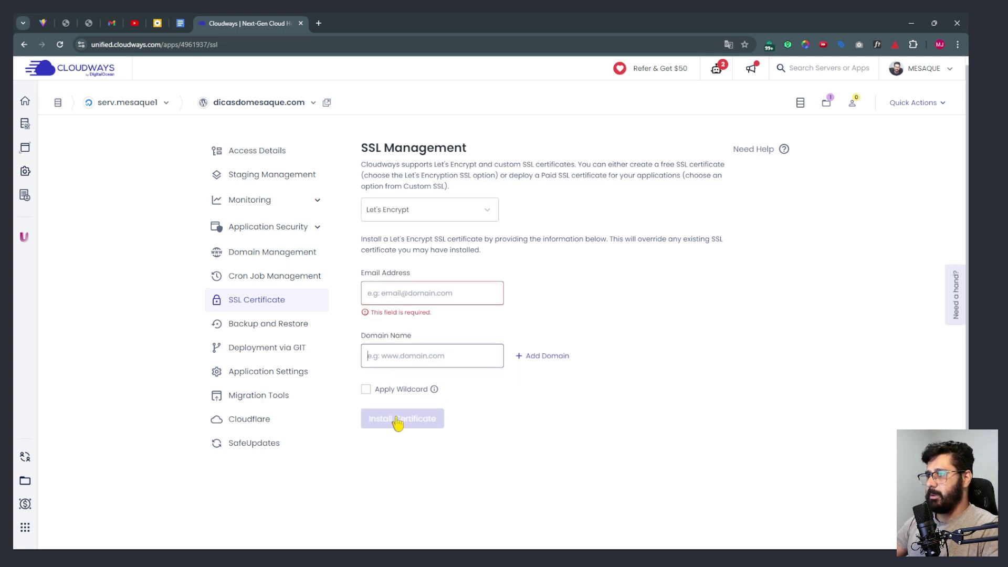
- Review the application's Backup and Restore options and its Deployment via GIT page
left_click(267, 328)
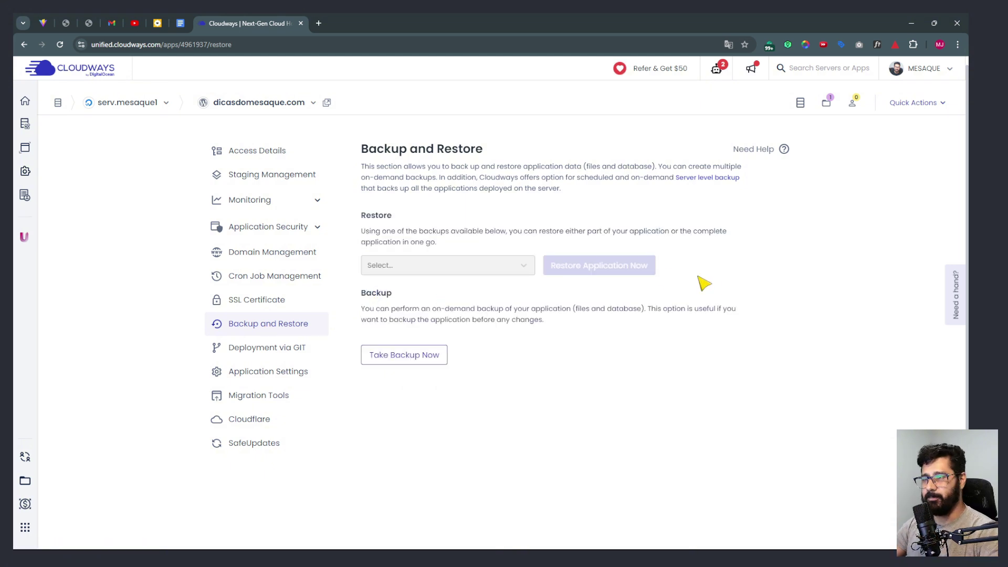
left_click(248, 348)
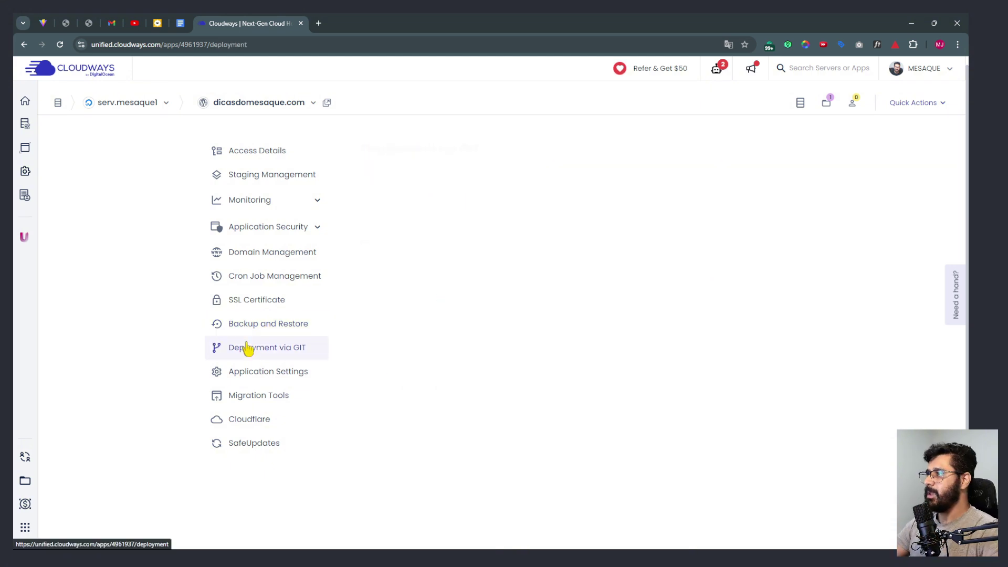
- Examine the application's general settings, including Varnish, HTTPS Redirection, SSH Access, Geo IP Detection, CORS Header and Device Detection
left_click(268, 376)
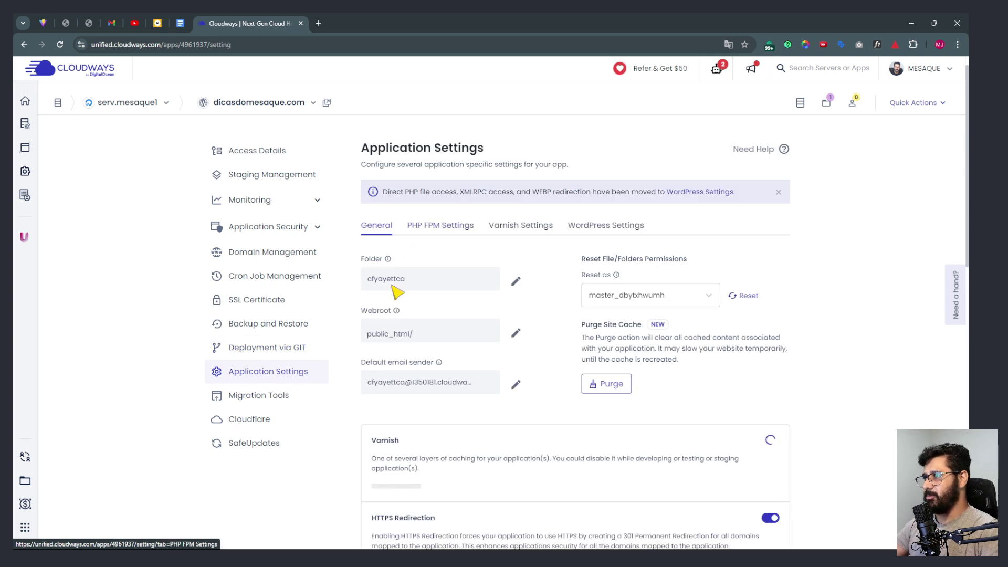
scroll(408, 341, "down", 15)
scroll(429, 366, "up", 6)
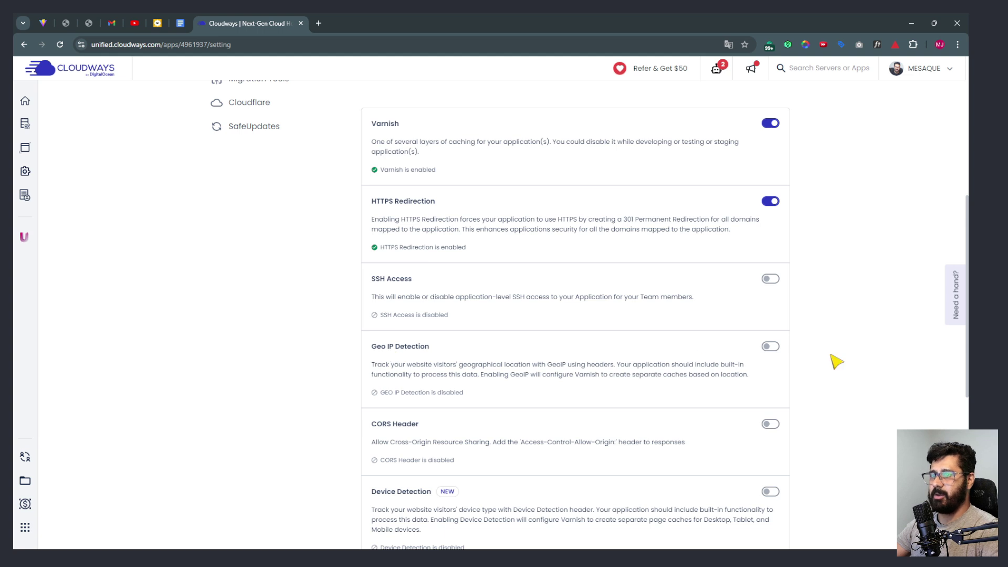
- Review the remaining general application settings down to Application Access, plus the PHP FPM Settings and Varnish Settings
scroll(439, 371, "down", 4)
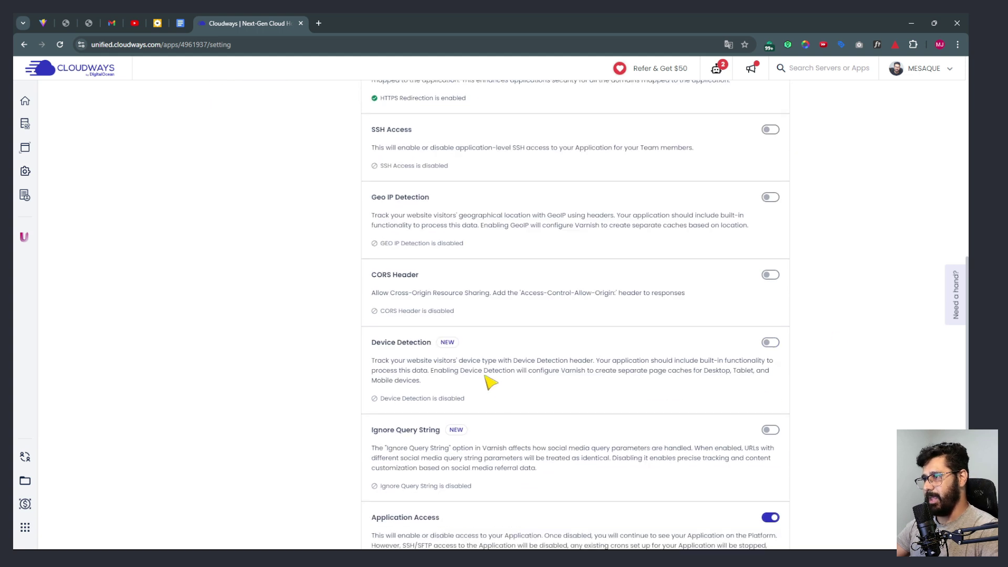
scroll(489, 382, "down", 4)
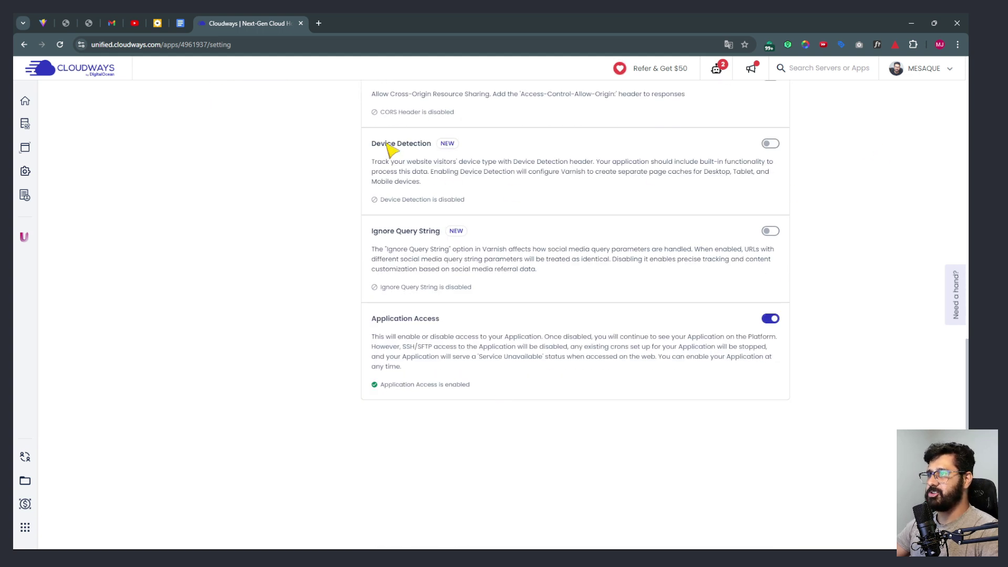
scroll(556, 325, "up", 10)
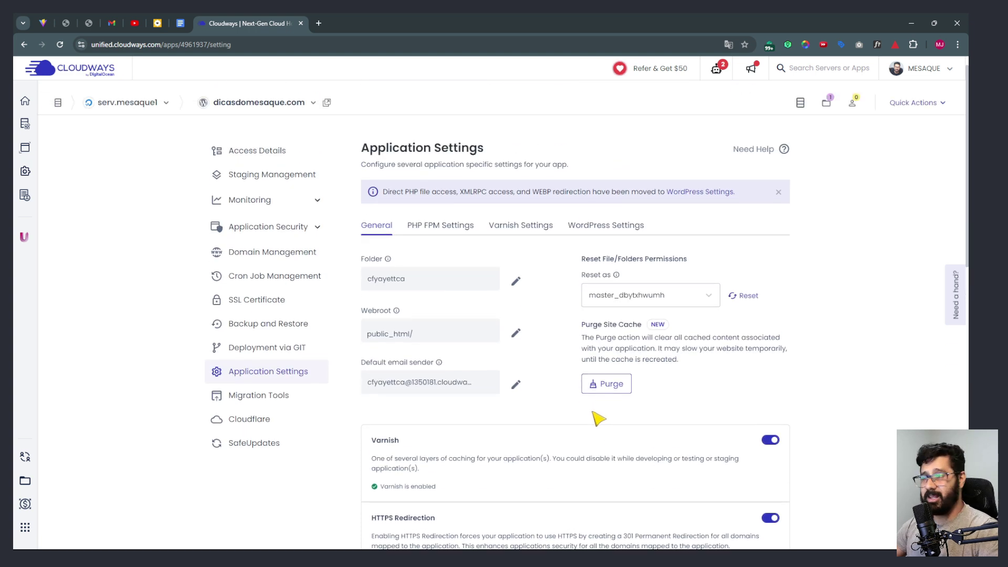
left_click(454, 233)
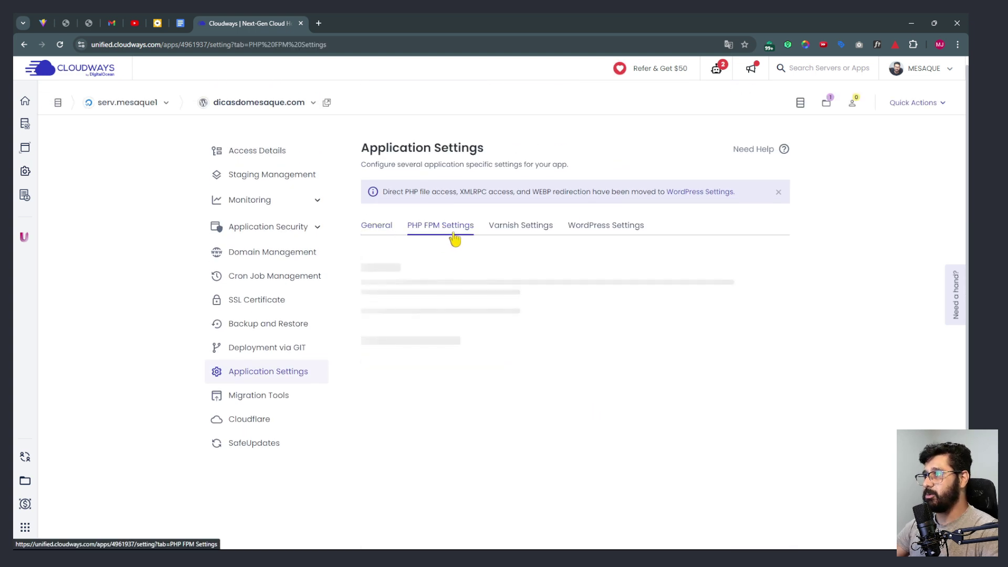
left_click(523, 227)
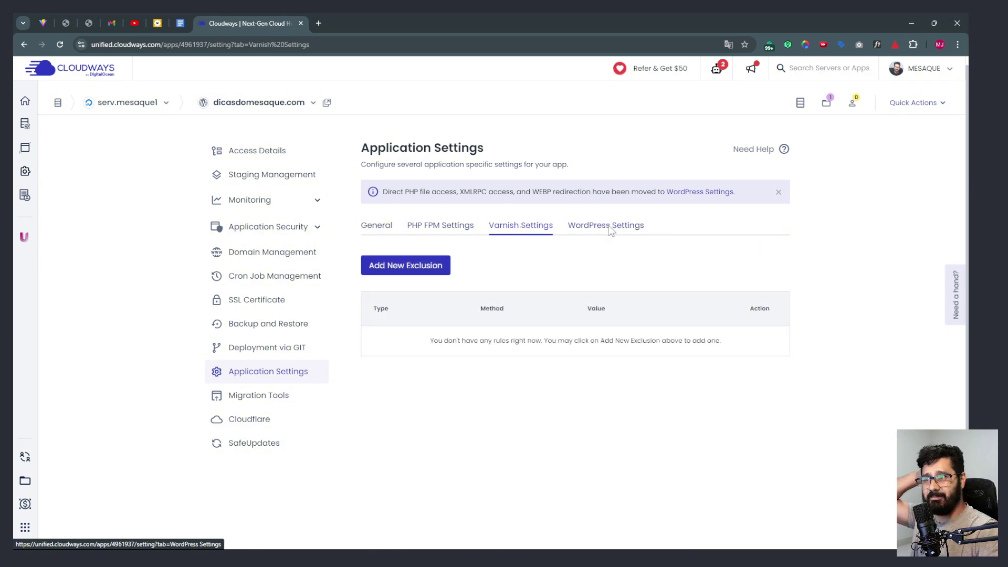
- Enable XMLRPC access for the application in its WordPress Settings and confirm the change
left_click(610, 230)
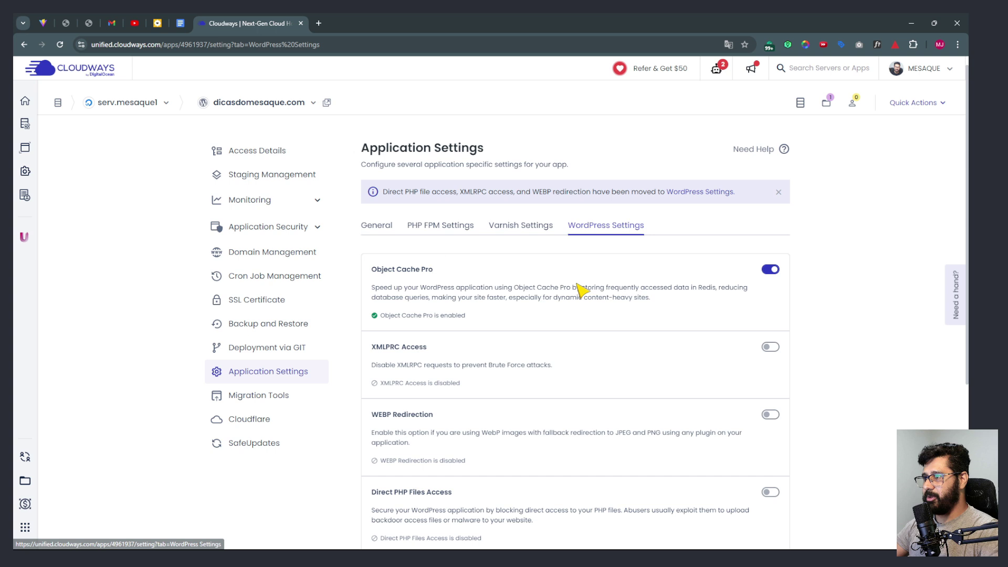
scroll(657, 294, "down", 2)
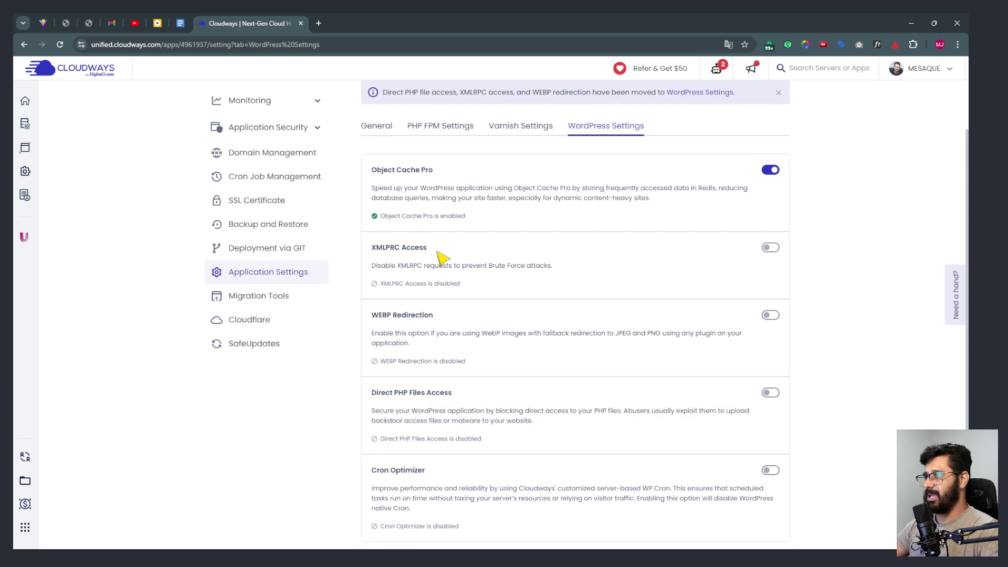
left_click(770, 247)
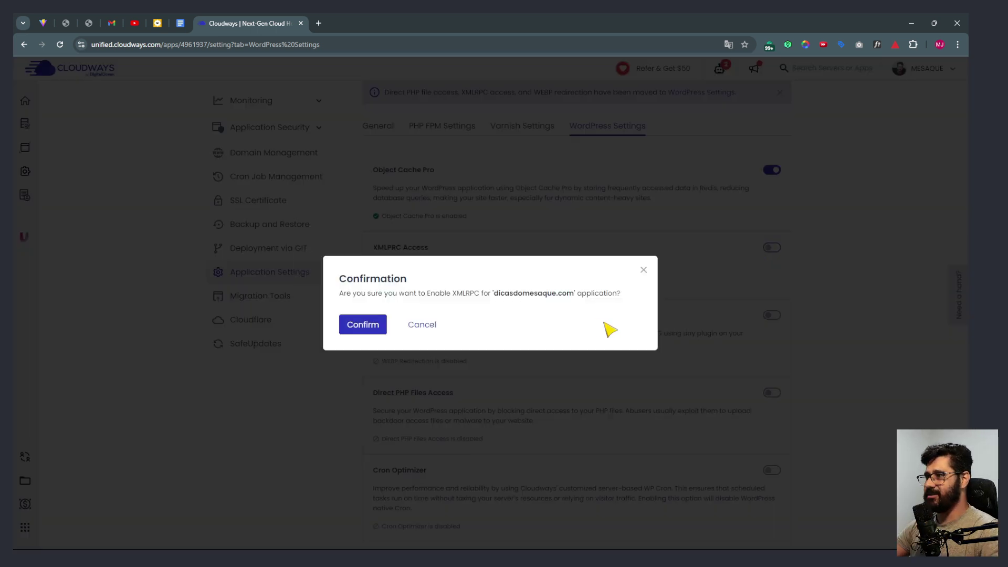
left_click(357, 324)
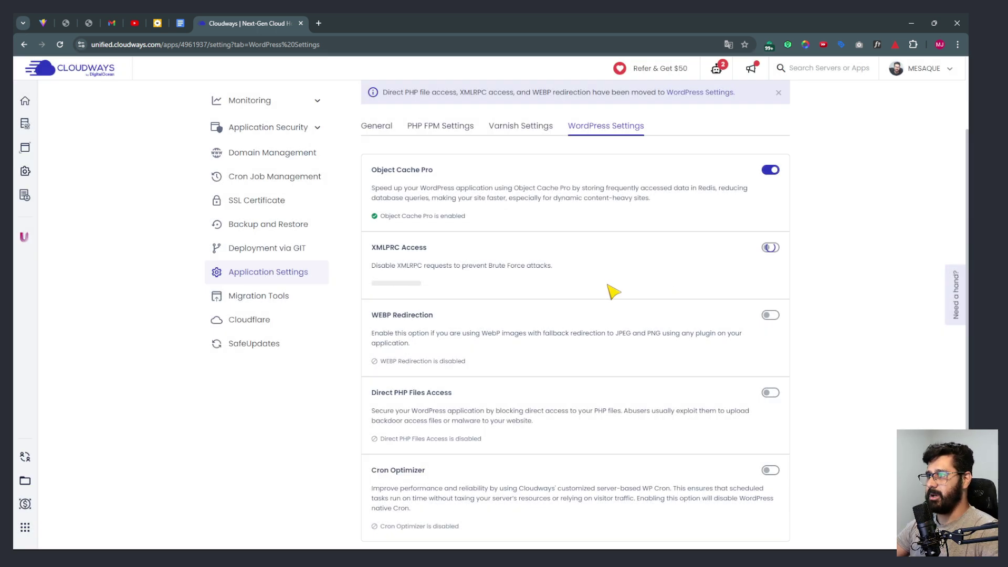
- Review the WEBP Redirection, Direct PHP Files Access and Cron Optimizer options in the WordPress Settings
scroll(610, 290, "down", 2)
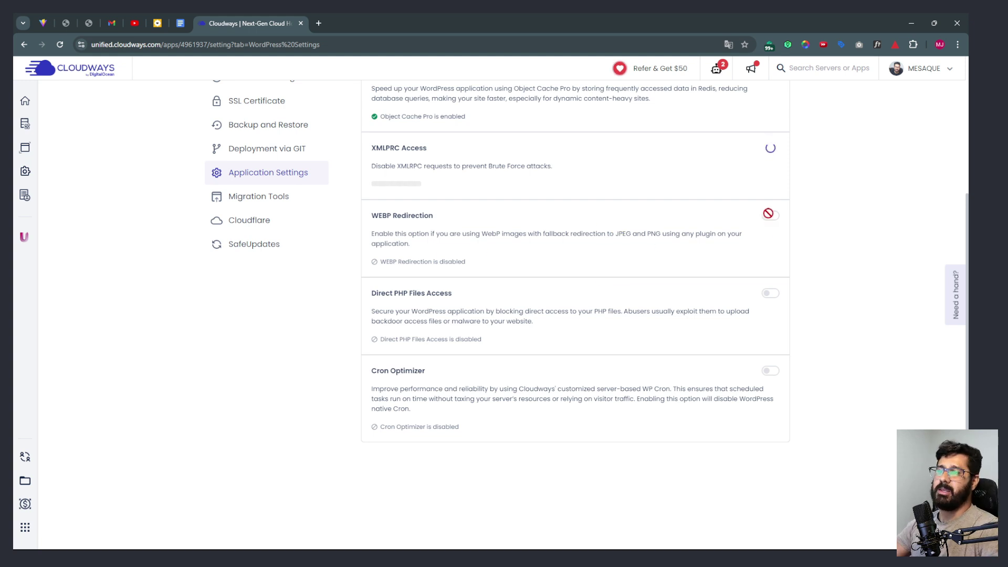
left_click_drag(608, 233, 686, 233)
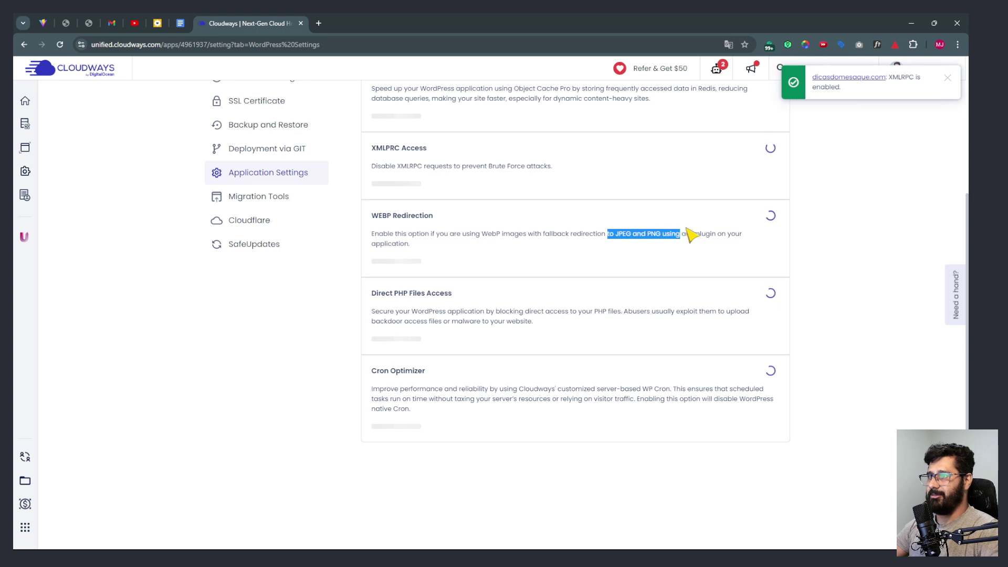
left_click(575, 265)
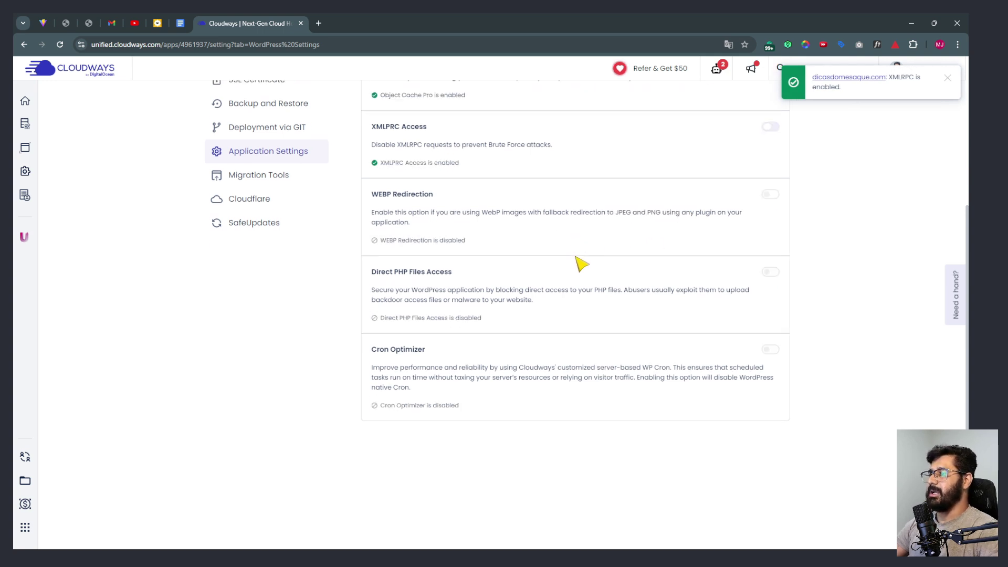
scroll(546, 326, "down", 1)
scroll(473, 394, "up", 4)
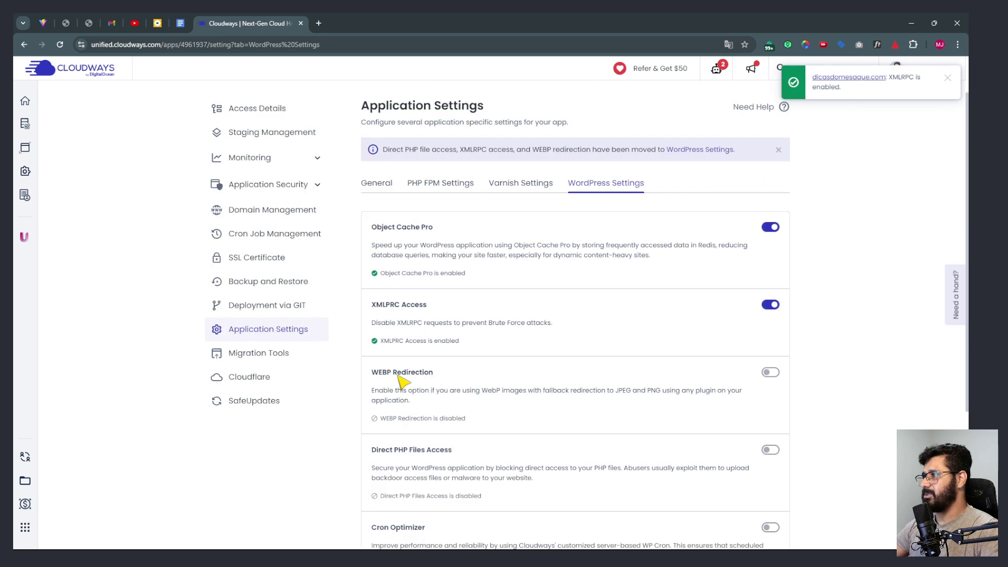
- Review the application's Migration Tools, Cloudflare Enterprise and SafeUpdates pages, including the add-on features and pricing
left_click(255, 352)
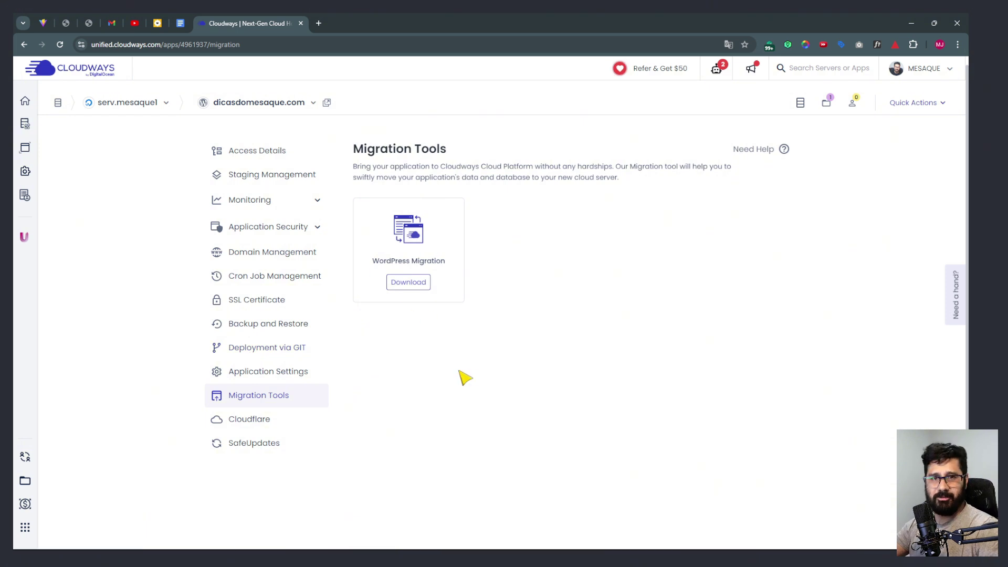
scroll(414, 355, "down", 2)
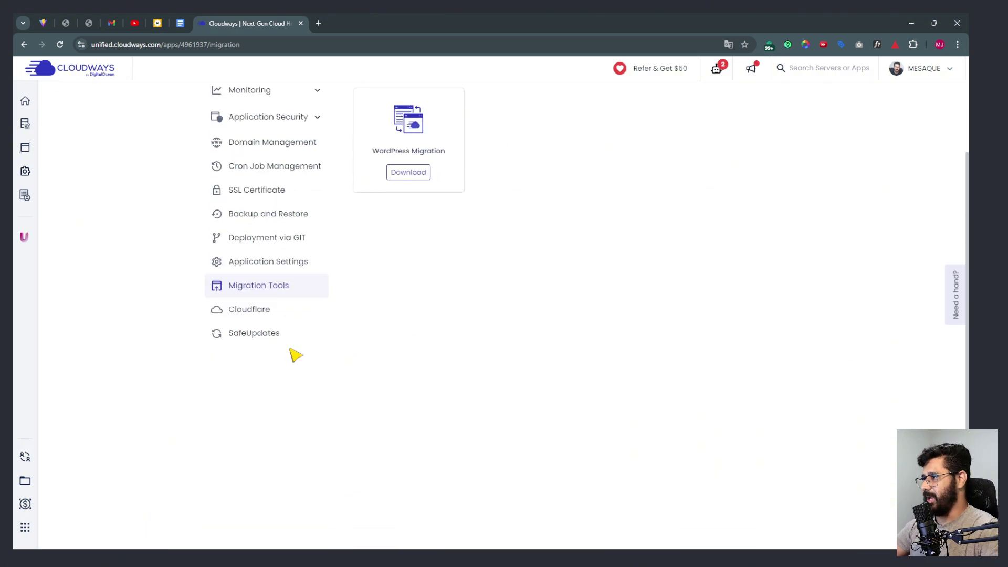
left_click(252, 314)
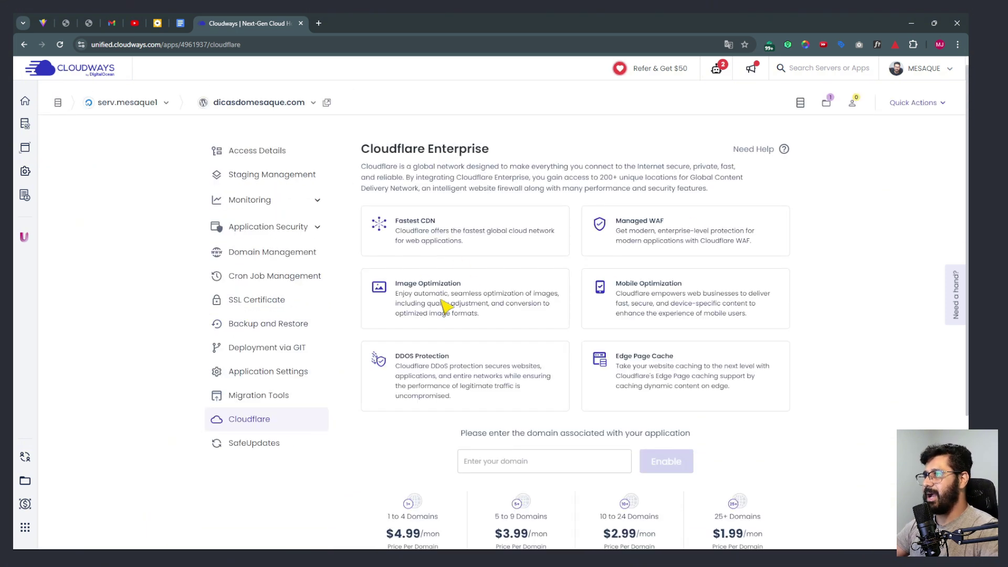
left_click(254, 450)
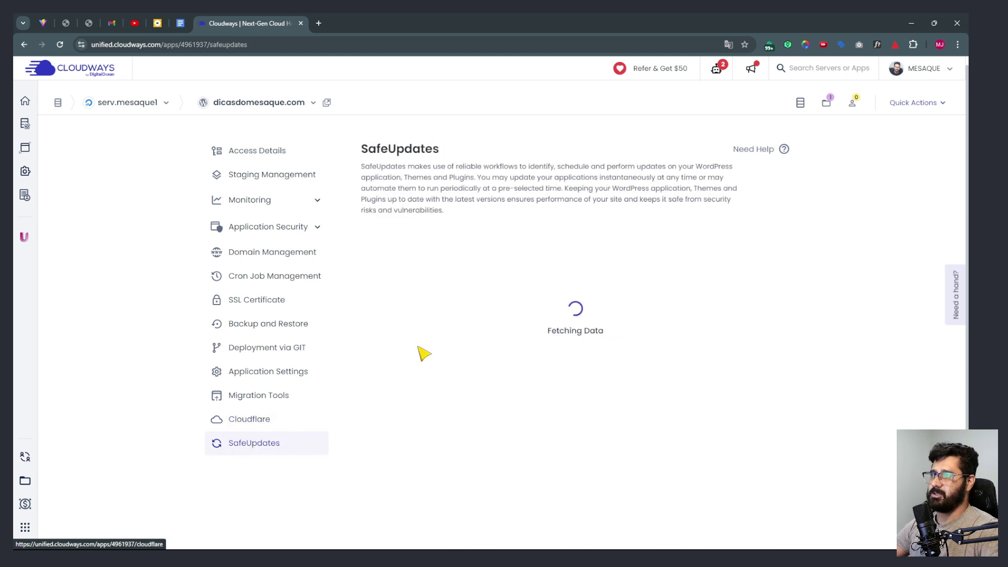
scroll(412, 538, "down", 3)
scroll(472, 463, "up", 3)
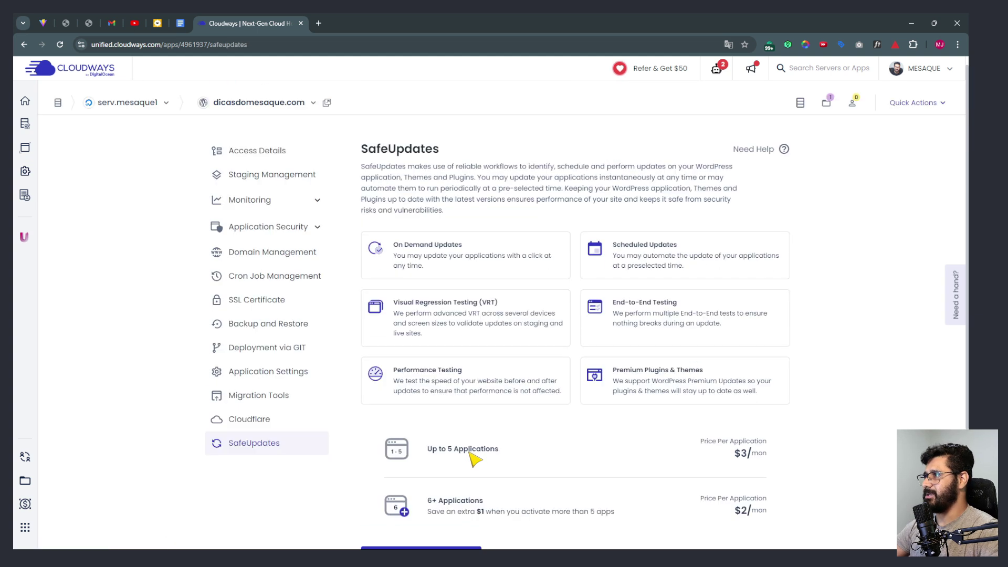
- Open the application's live site and its WordPress admin panel using the links in Access Details
left_click(258, 153)
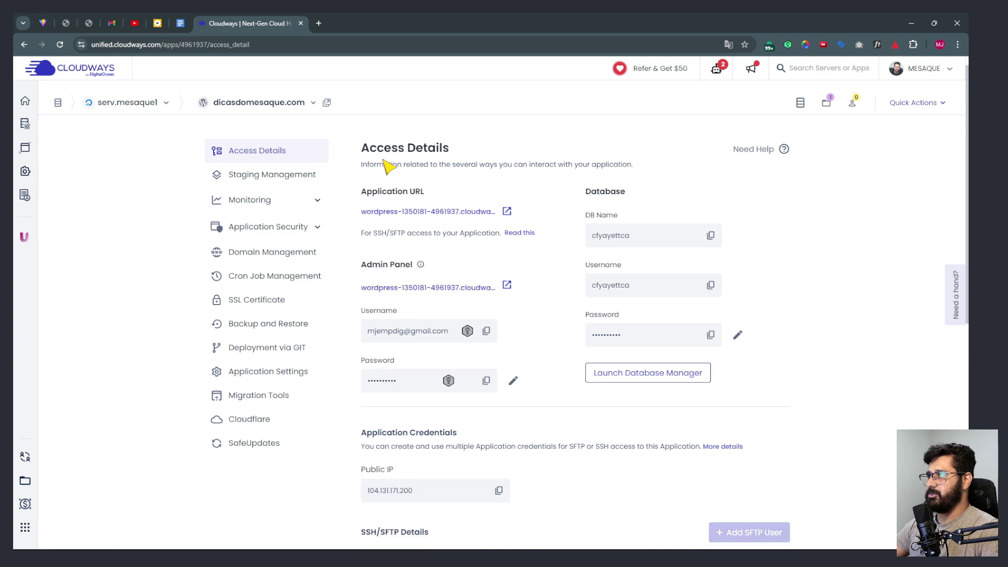
left_click(507, 211)
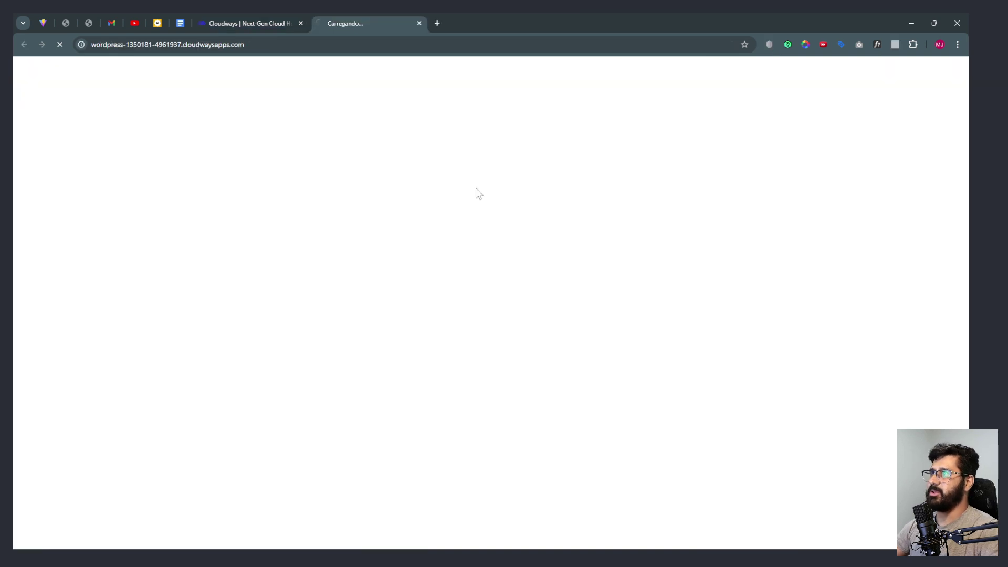
scroll(485, 359, "down", 5)
scroll(468, 407, "up", 5)
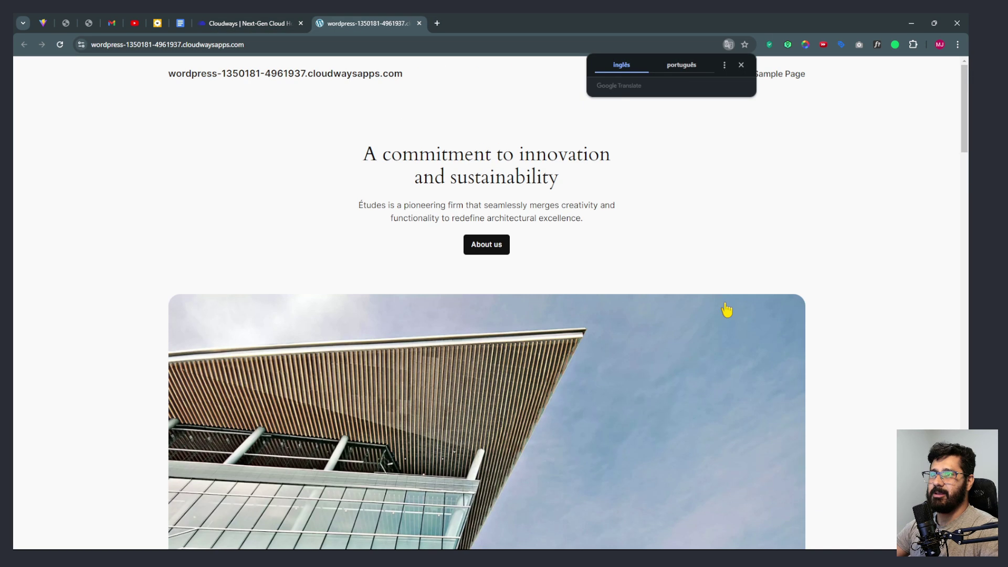
left_click(278, 29)
left_click(506, 286)
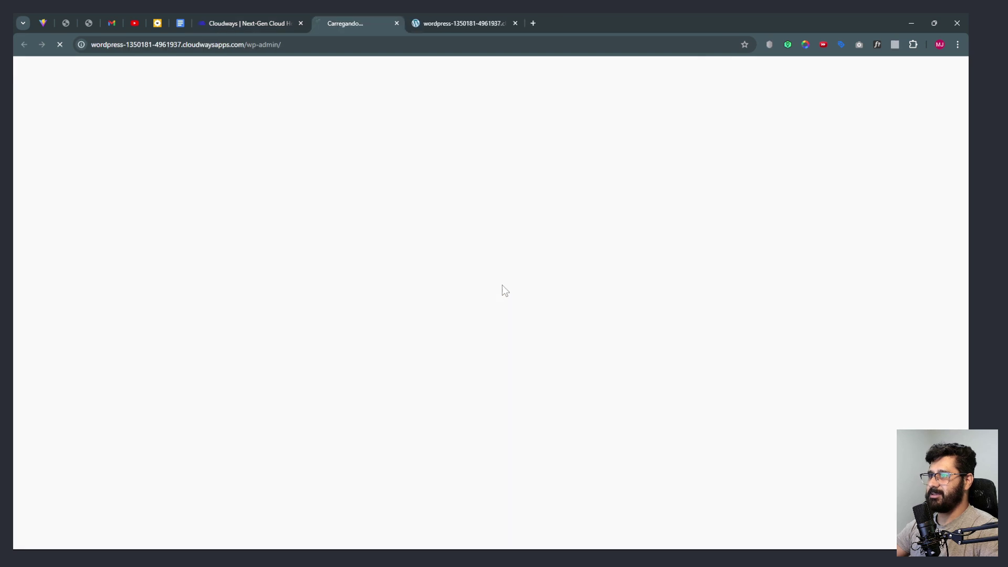
- Open the WordPress login page by adding /wp-admin to the live site's address, and return to the admin panel login page
left_click(433, 20)
left_click(324, 47)
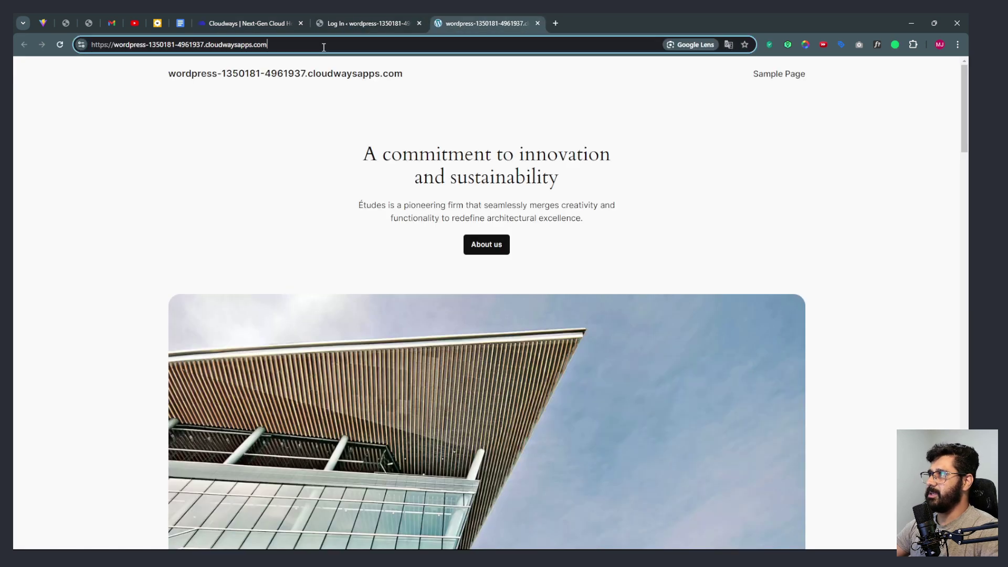
type("/wp-admin")
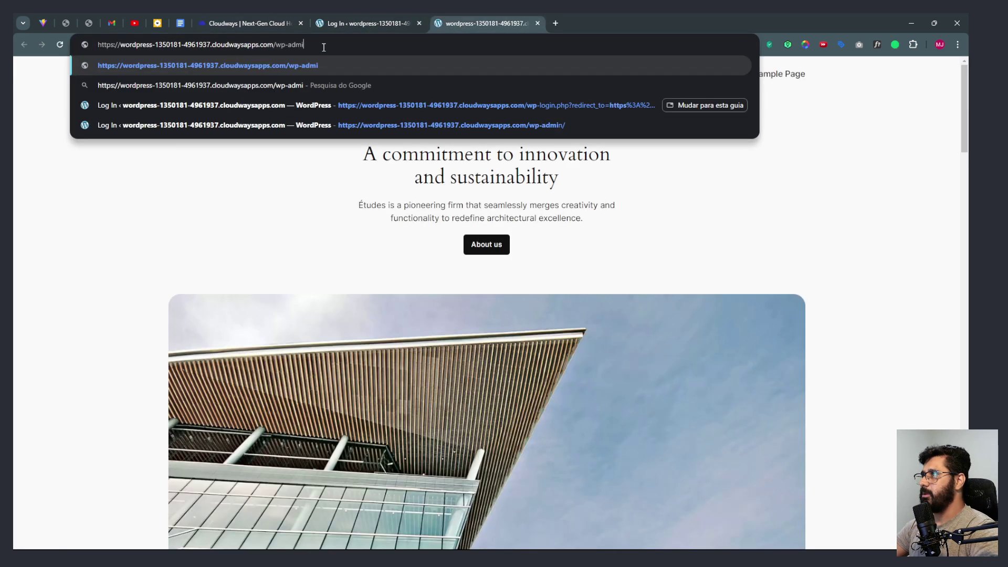
key("Return")
left_click(354, 20)
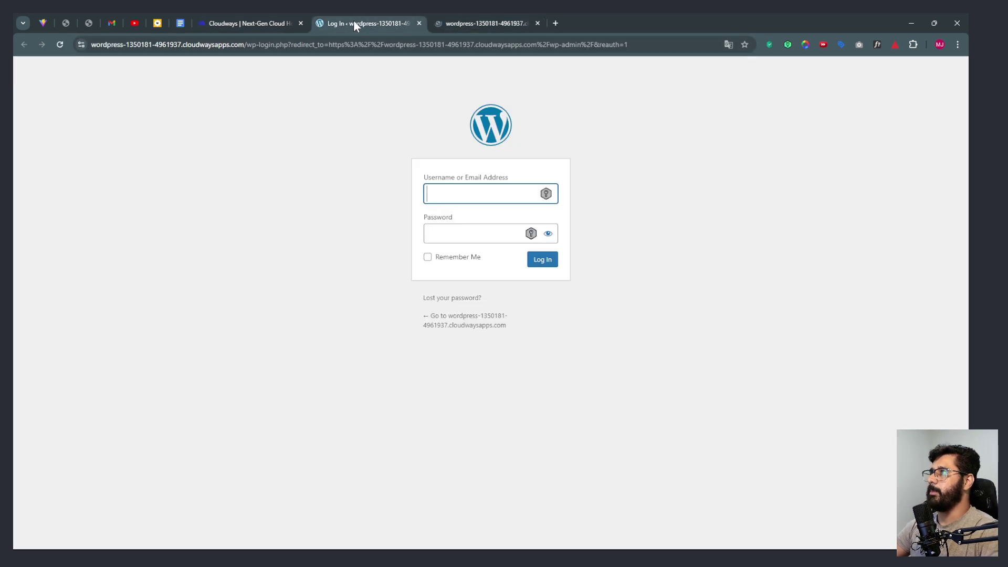
- Copy the Admin Panel username from the Cloudways access details into the WordPress login form
left_click(254, 20)
left_click(487, 331)
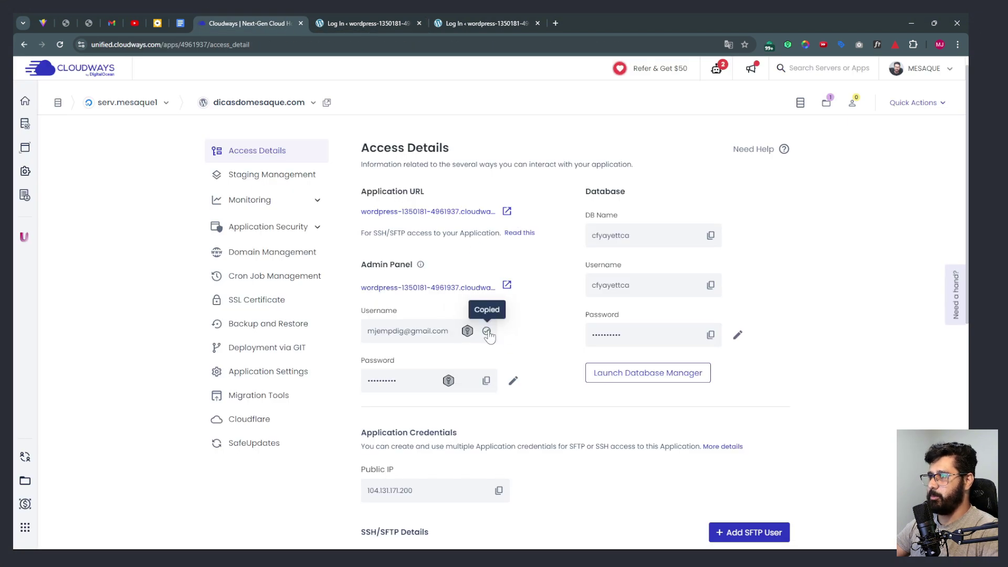
left_click(351, 21)
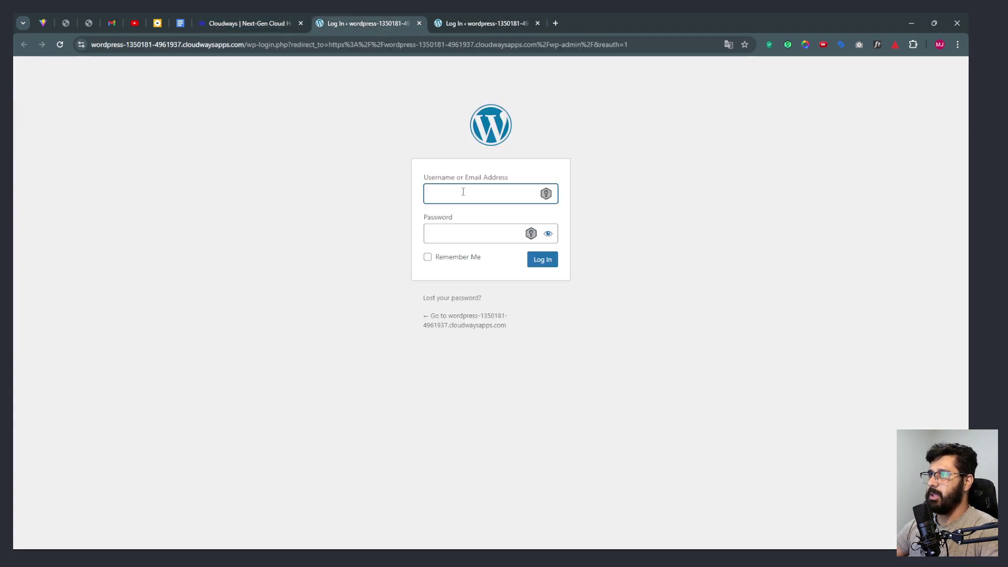
key("ctrl+v")
- Copy the Admin Panel password into the WordPress login form, enable Remember Me, log in and close the duplicate login page
left_click(307, 19)
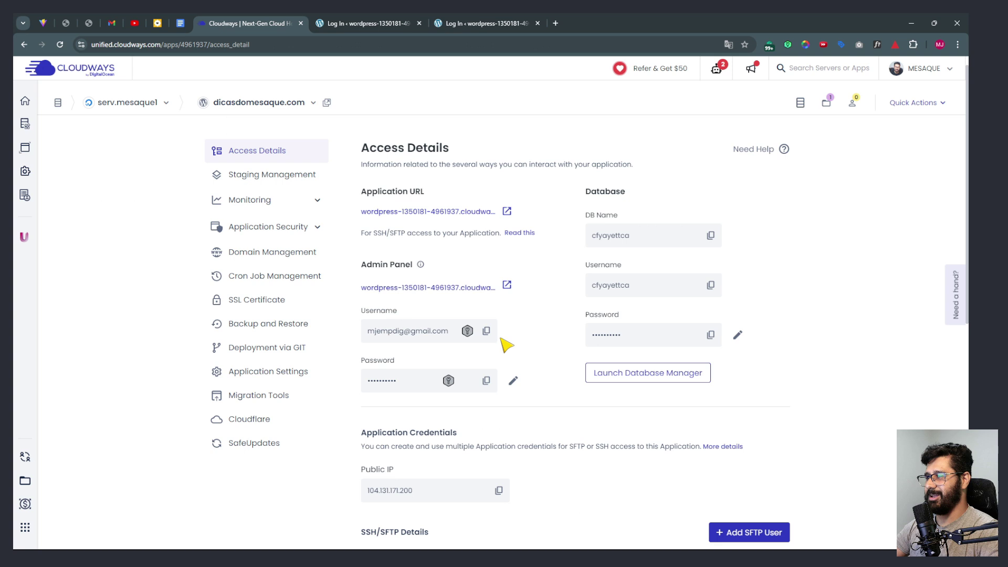
left_click(487, 380)
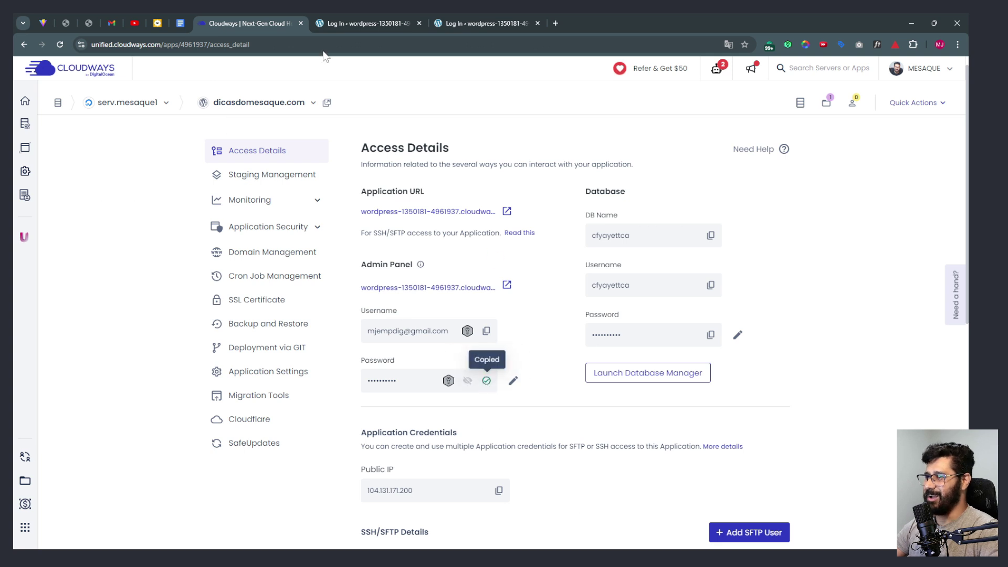
left_click(350, 24)
left_click(477, 227)
key("ctrl+v")
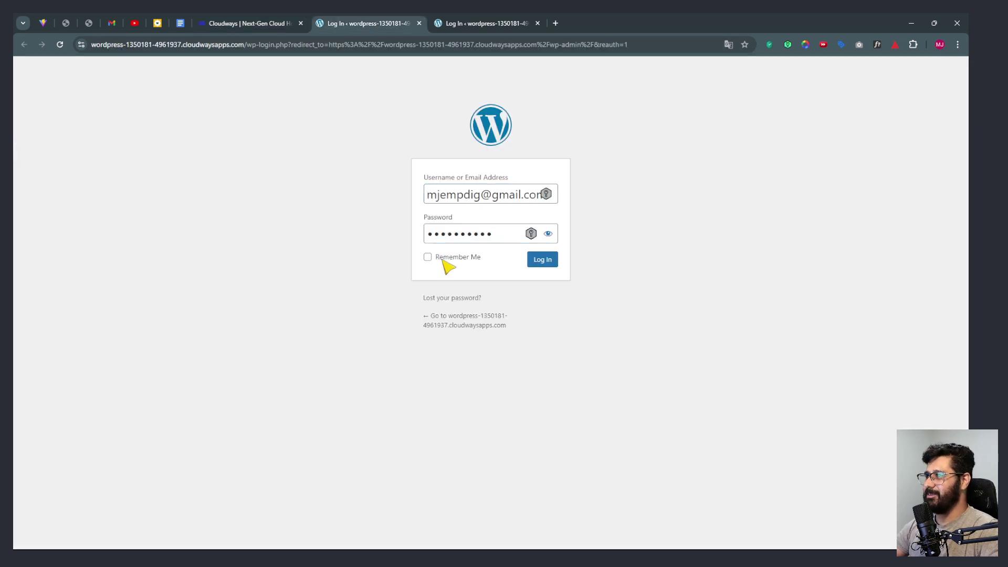
left_click(445, 258)
left_click(531, 262)
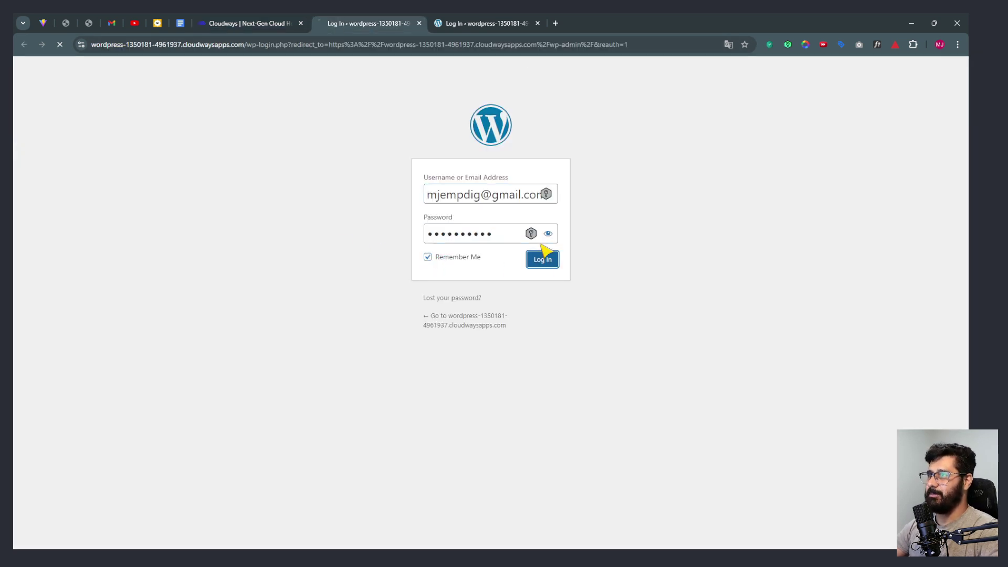
left_click(537, 23)
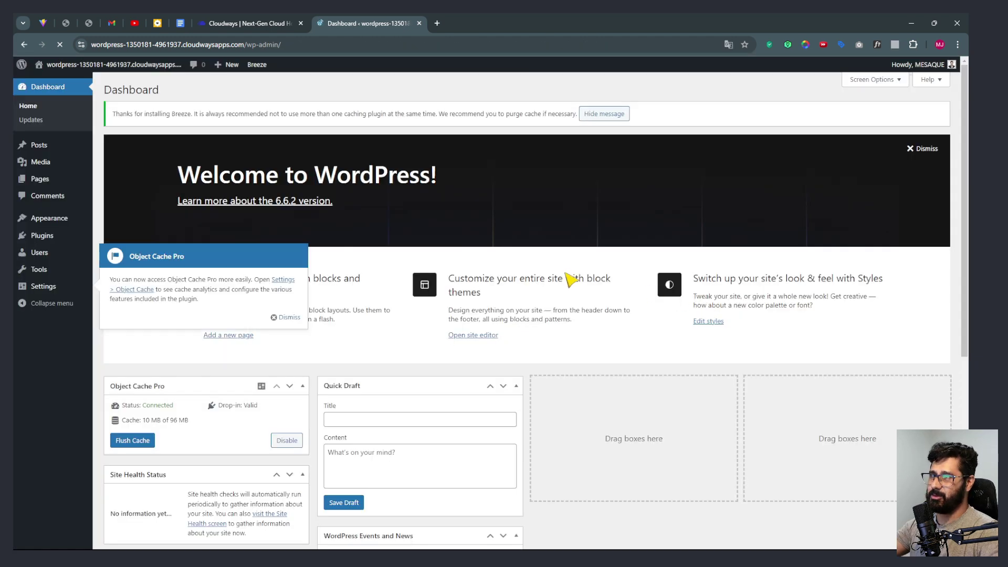
- Dismiss the Object Cache Pro notice and open WordPress's General Settings to check the Site Title and Tagline fields
left_click(288, 317)
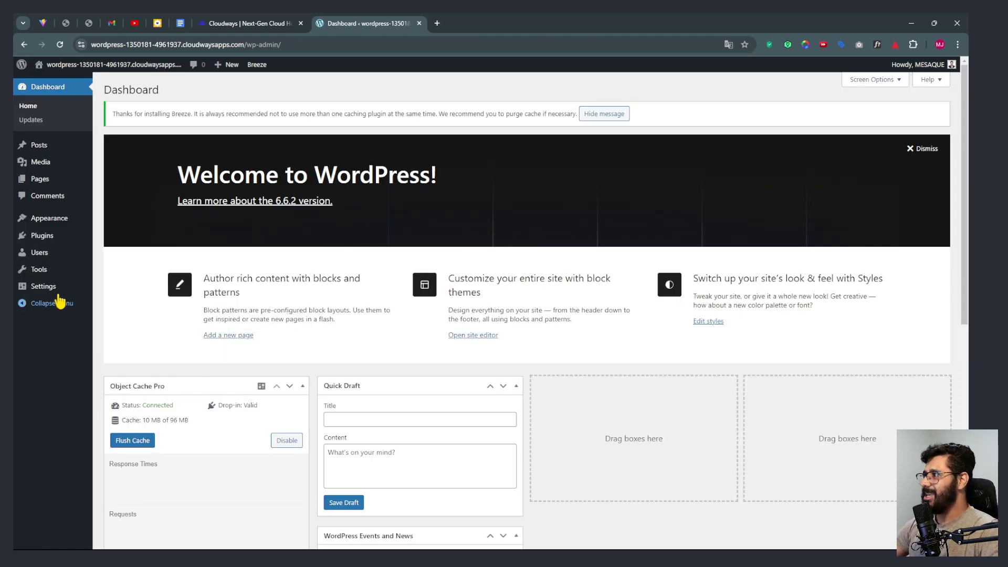
mouse_move(53, 291)
left_click(163, 233)
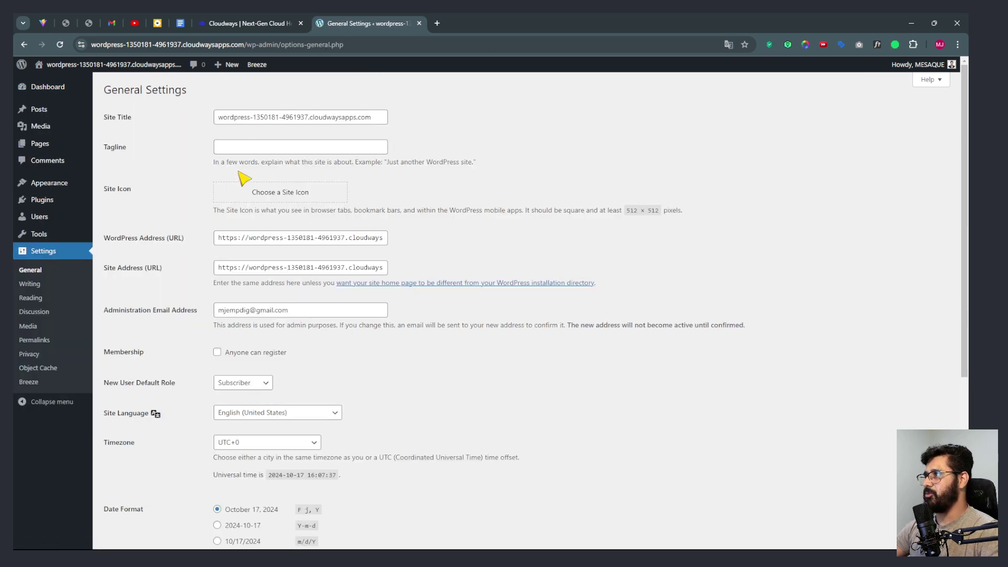
left_click_drag(248, 122, 365, 135)
left_click(355, 142)
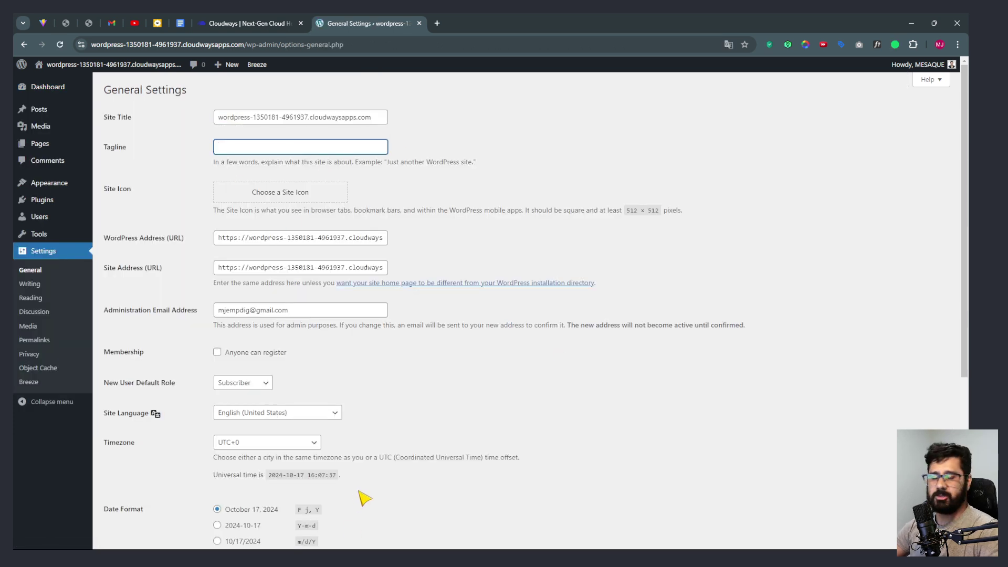
- Set the WordPress Site Language to Português do Brasil
left_click(257, 415)
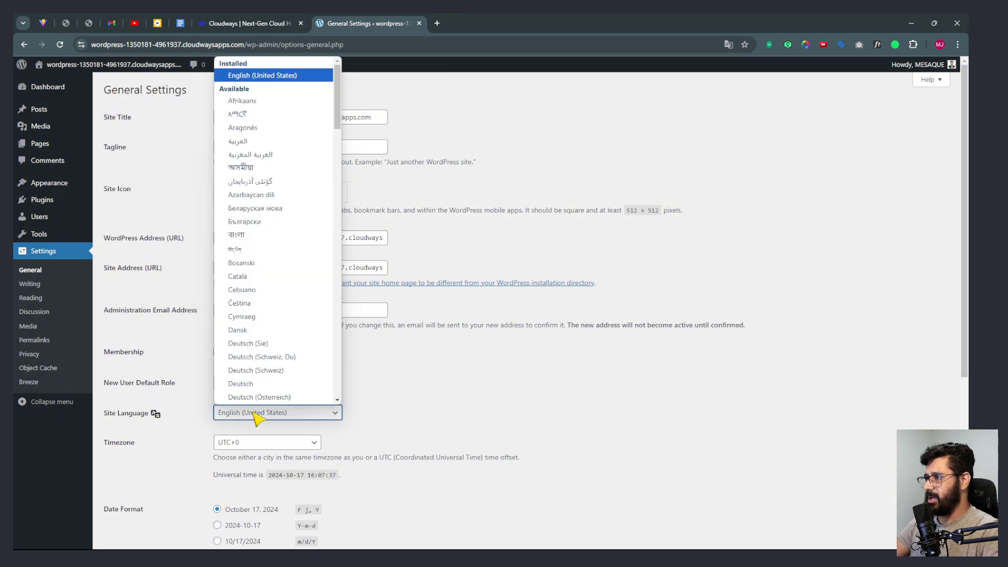
type("port")
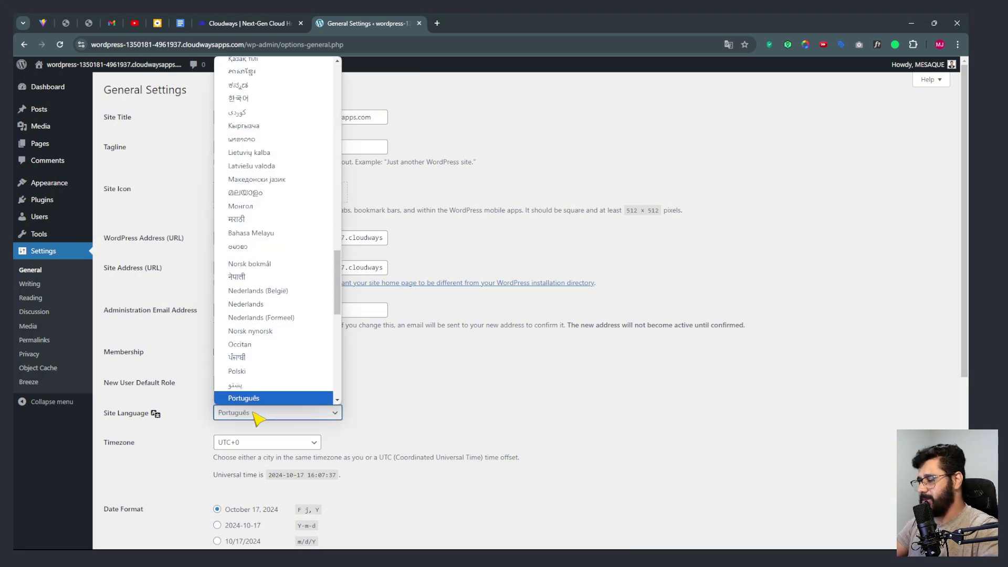
key("Down")
key("Down")
key("Return")
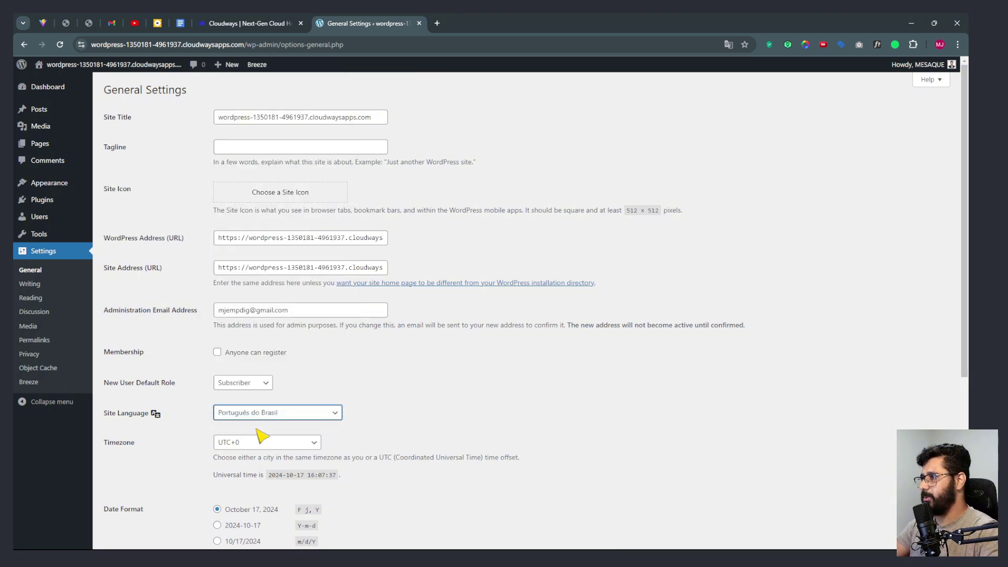
- Set the site's Timezone to Sao Paulo and save the General Settings
left_click(260, 444)
type("s")
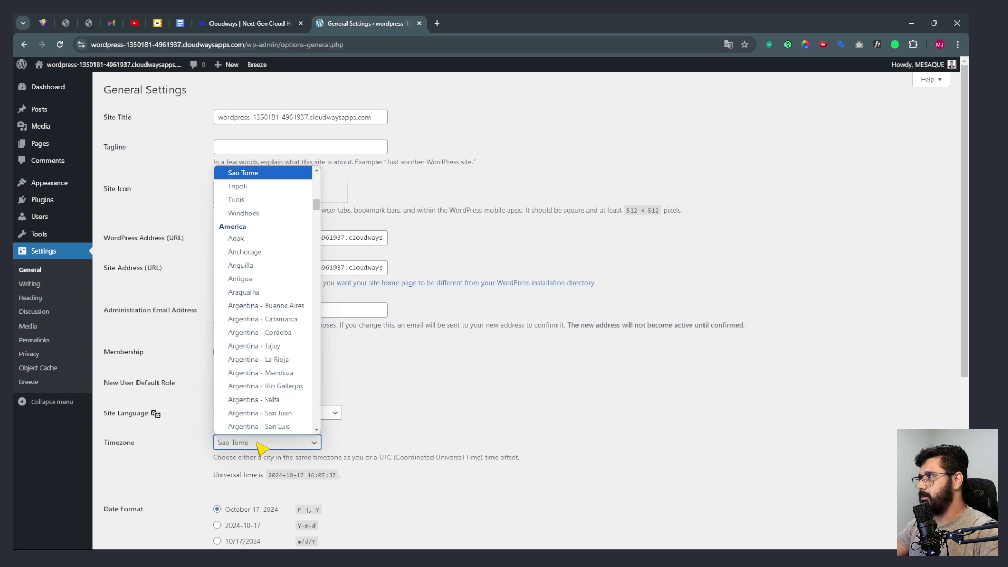
type("ao p")
key("Return")
scroll(239, 455, "down", 5)
left_click(114, 497)
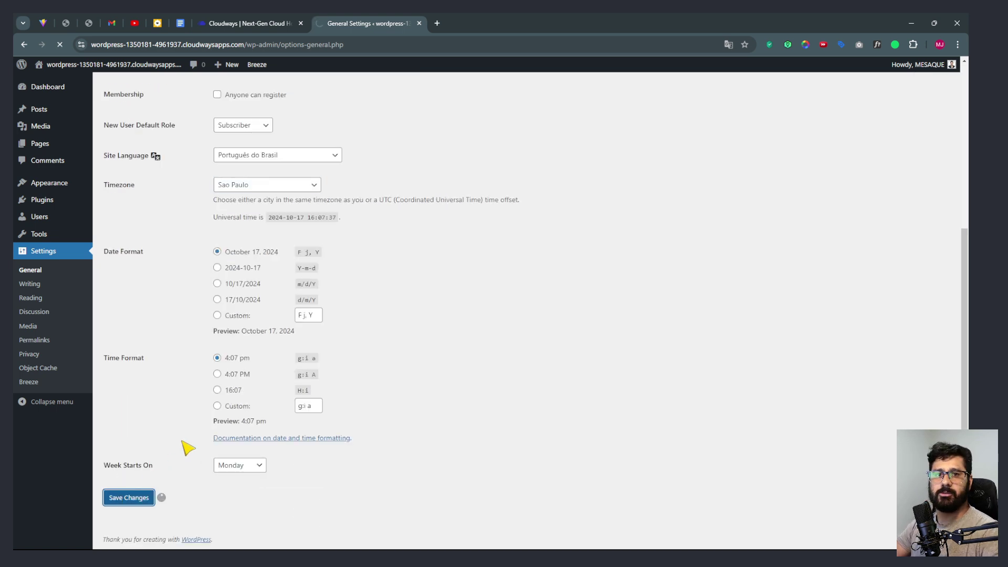
- Review the permalink structure options and the Object Cache Pro dashboard in the WordPress settings
left_click(48, 342)
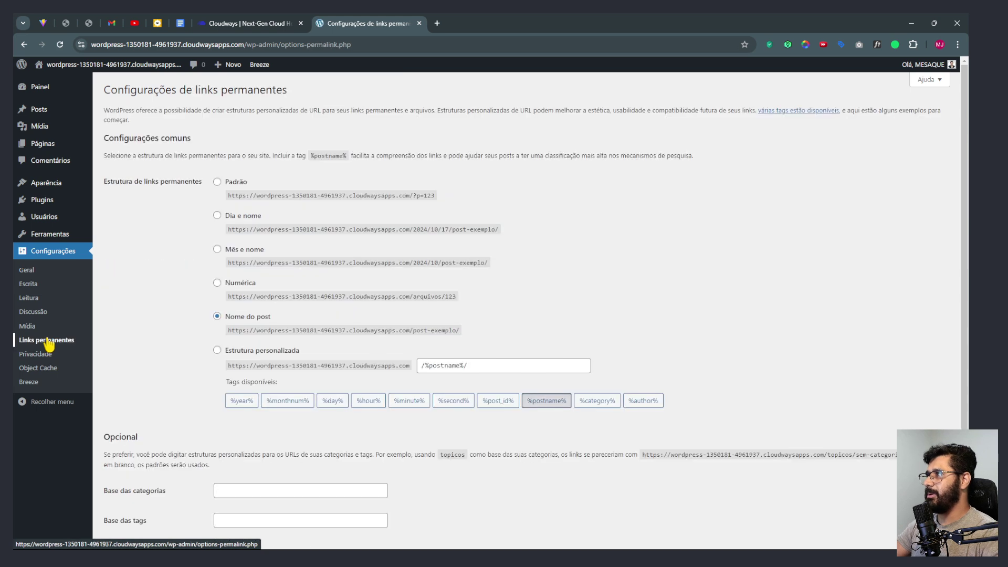
scroll(450, 317, "down", 2)
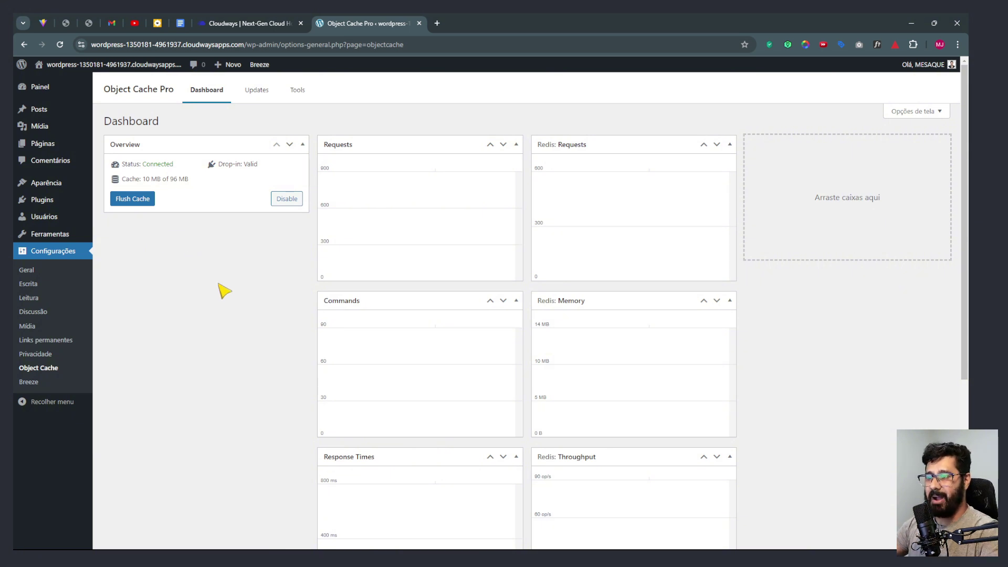
scroll(225, 290, "down", 5)
scroll(220, 286, "up", 5)
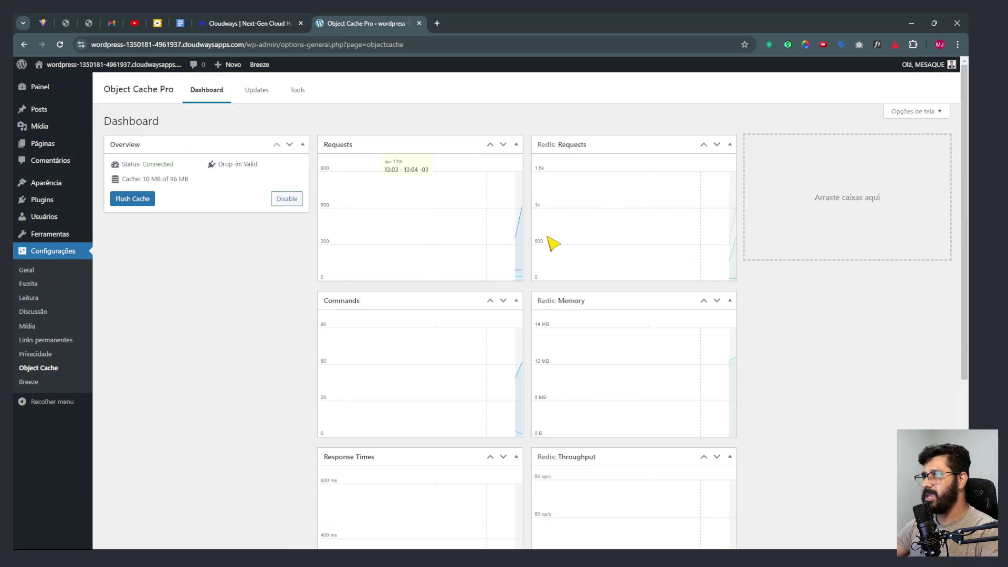
- Open the Breeze plugin's settings and look through its Basic Options
left_click(26, 382)
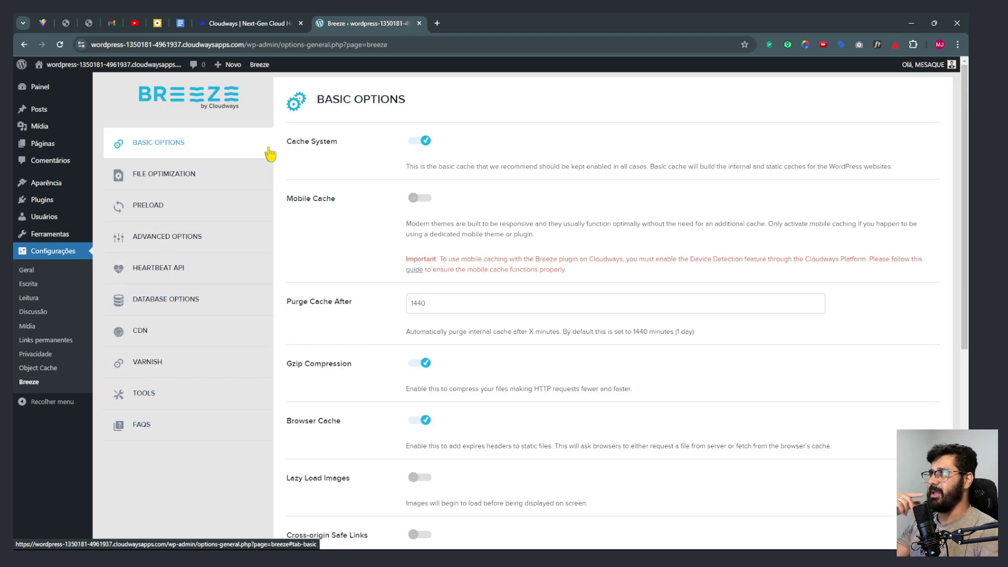
scroll(439, 288, "down", 5)
scroll(440, 394, "up", 2)
scroll(368, 357, "up", 4)
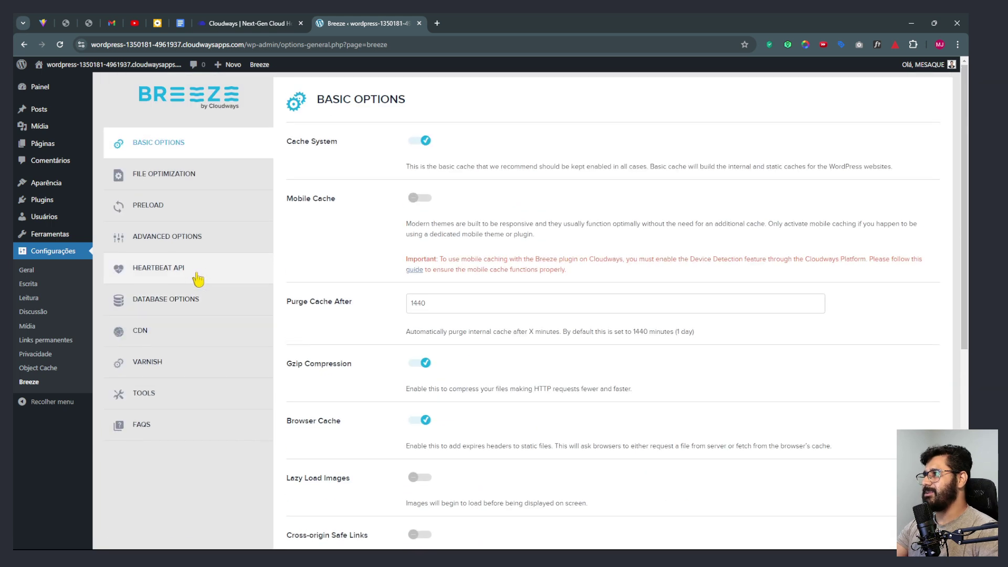
- Try Breeze's File Optimization switches by enabling HTML Minify and toggling CSS Minify, without saving
left_click(162, 177)
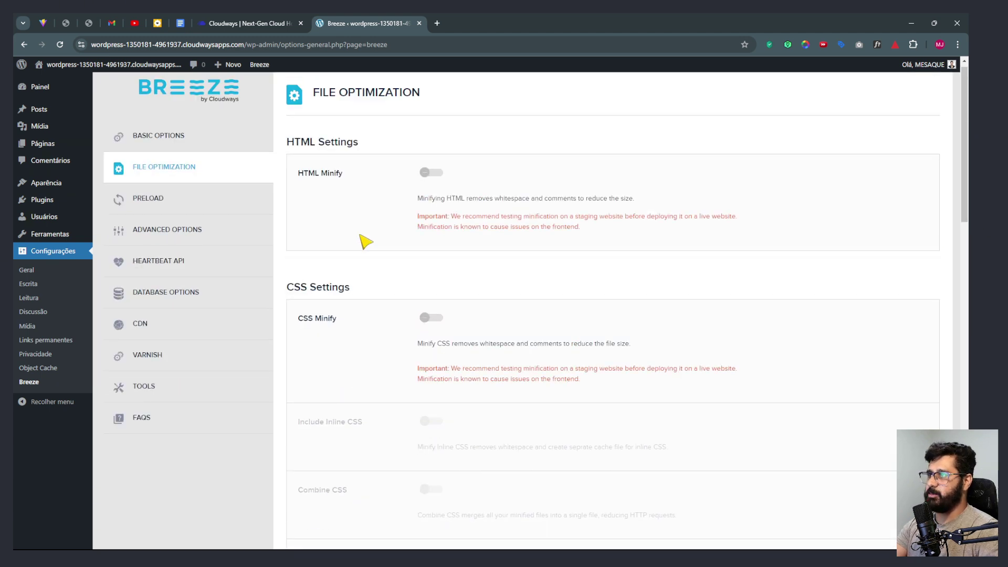
left_click(434, 180)
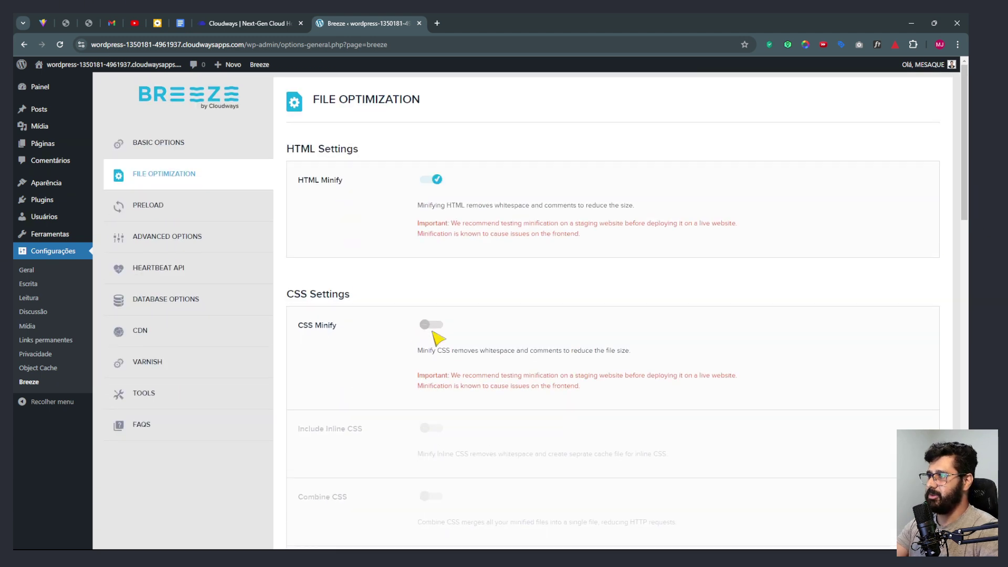
left_click(434, 326)
left_click(437, 326)
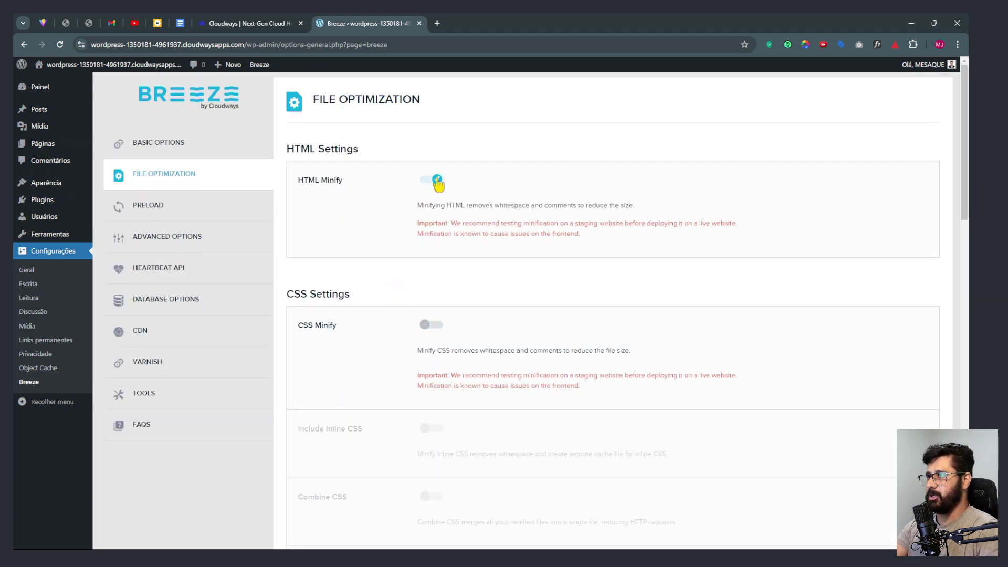
- Review Breeze's Preload settings and its Advanced Options, including Never Cache URL(s), Host Files Locally and API Integration
left_click(165, 210)
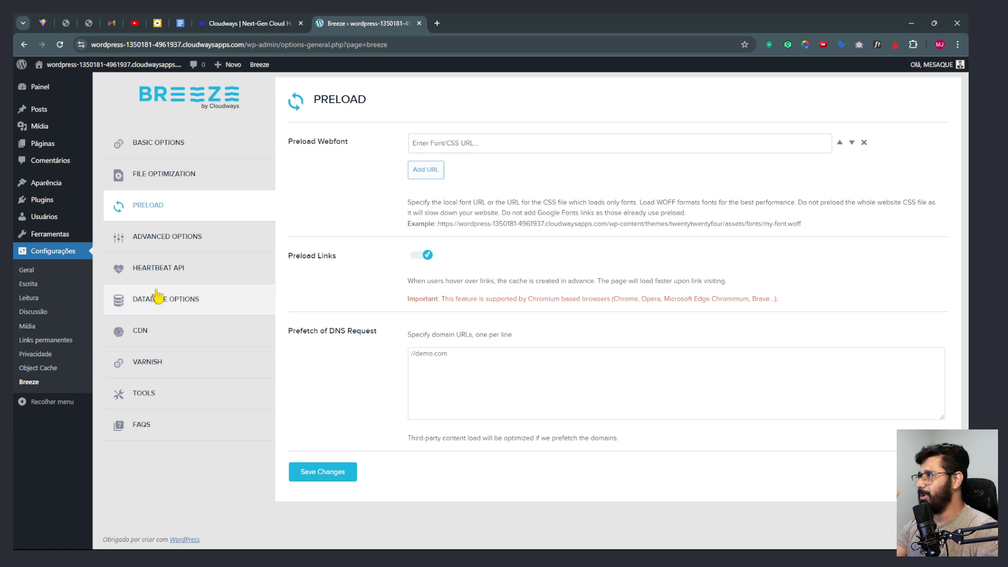
left_click(169, 238)
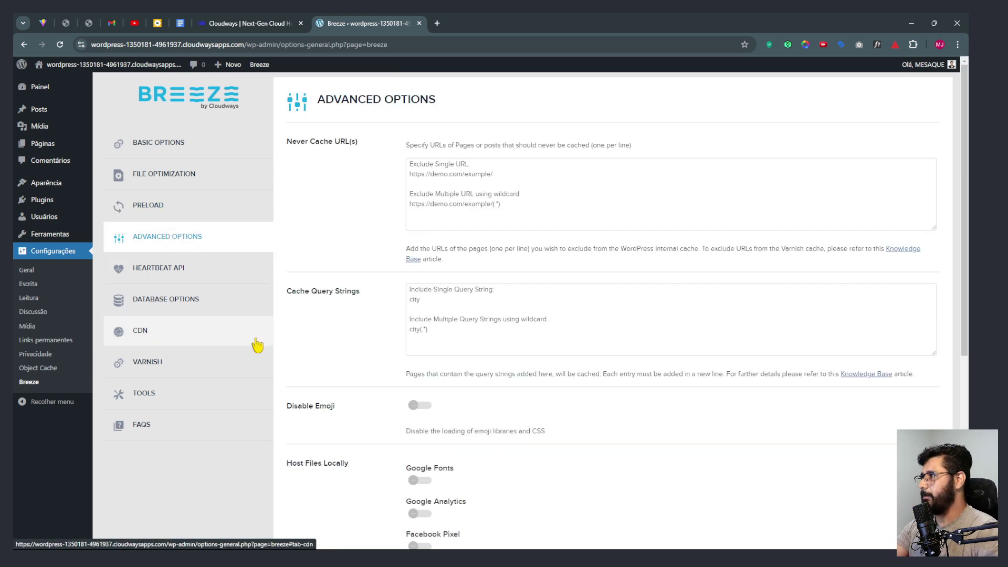
scroll(320, 331, "down", 4)
scroll(428, 404, "down", 1)
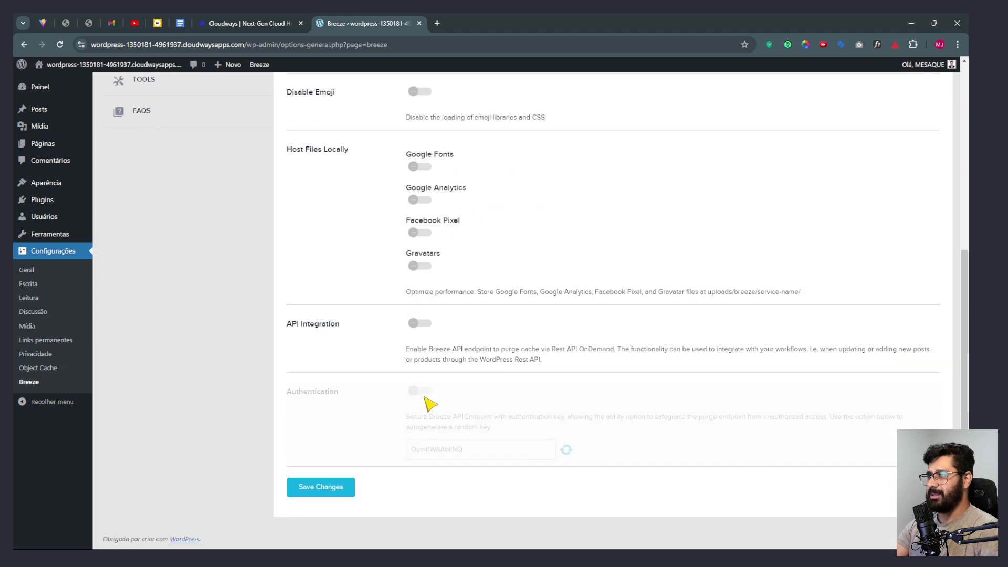
scroll(423, 385, "up", 5)
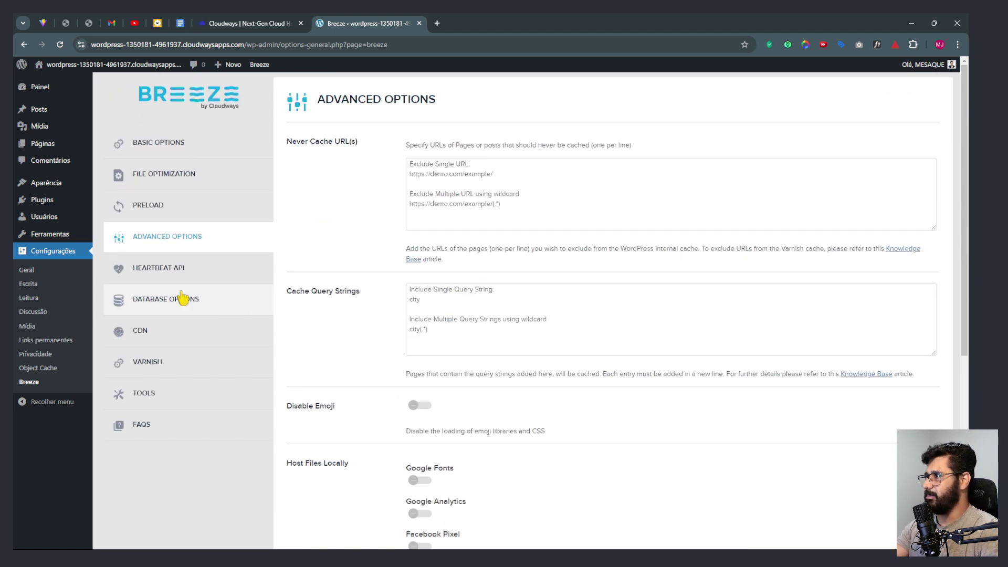
- Enable Clean All in Breeze's Database Options and run the database cleanup
left_click(168, 300)
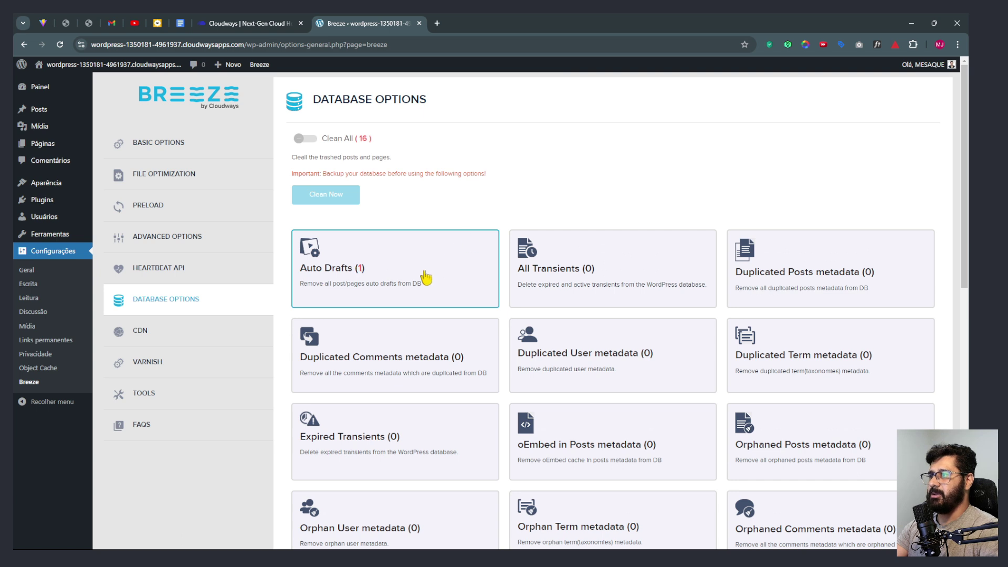
left_click(305, 139)
left_click(331, 195)
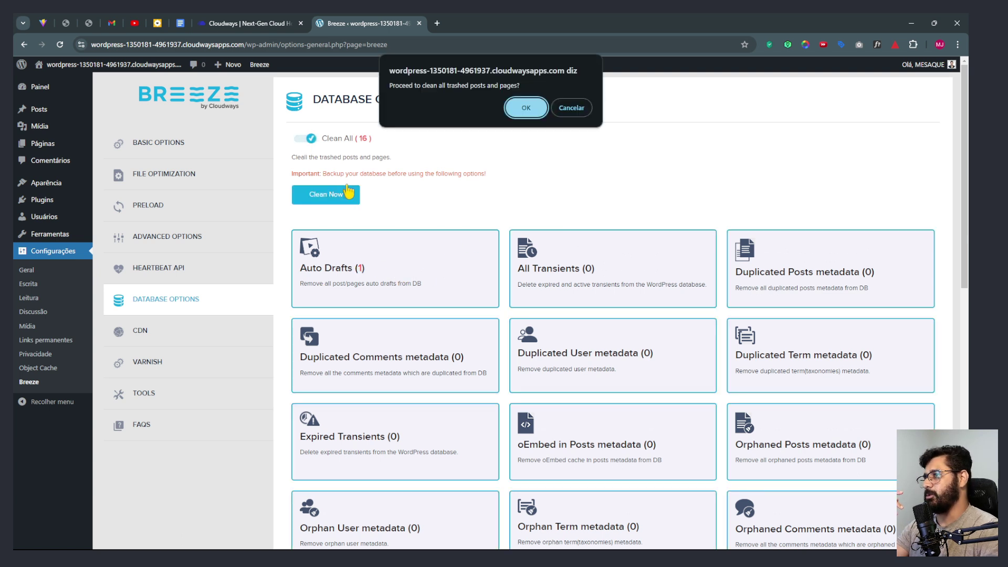
left_click(525, 106)
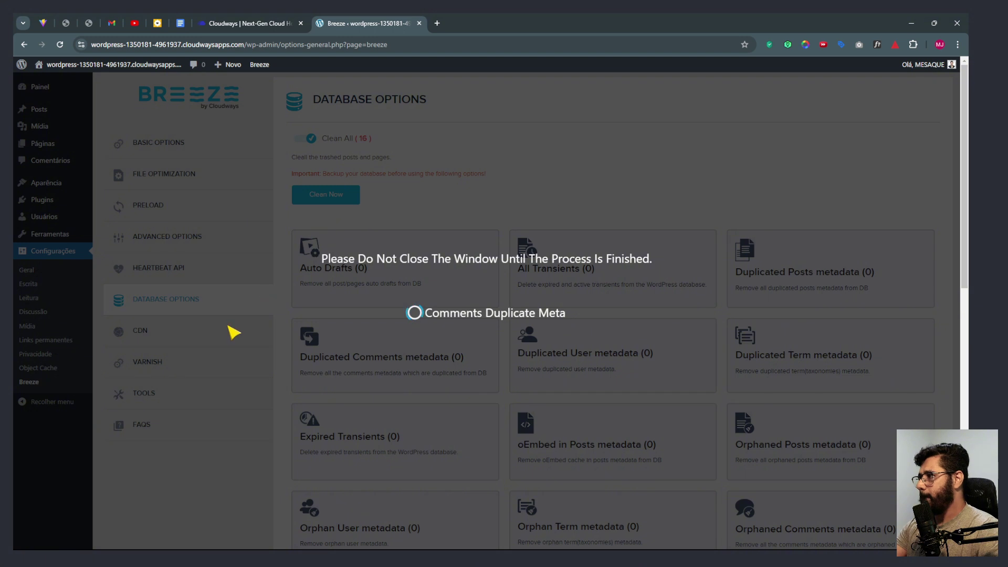
- Review Breeze's CDN, Varnish, Tools and FAQs sections without changing any settings
left_click(143, 332)
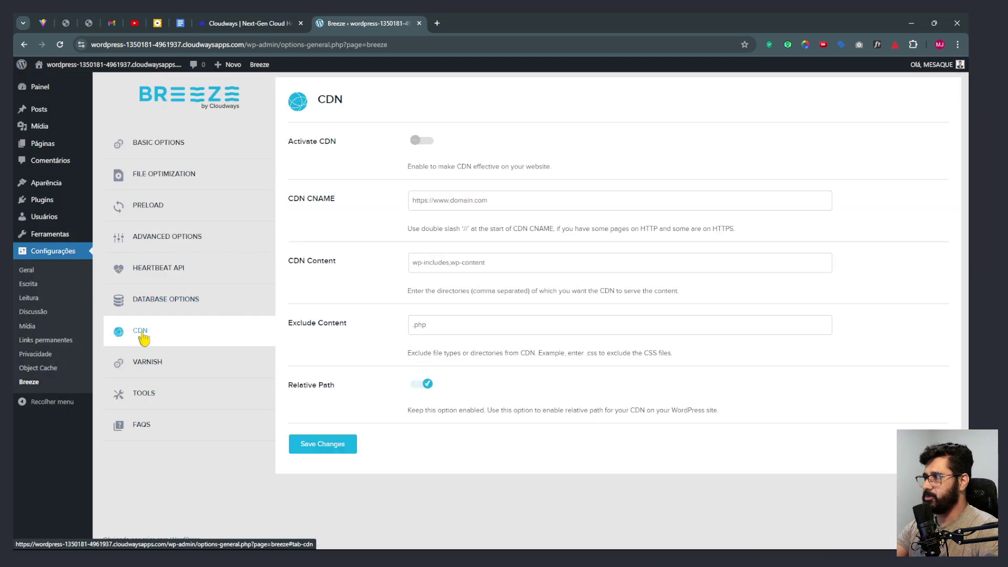
left_click(423, 200)
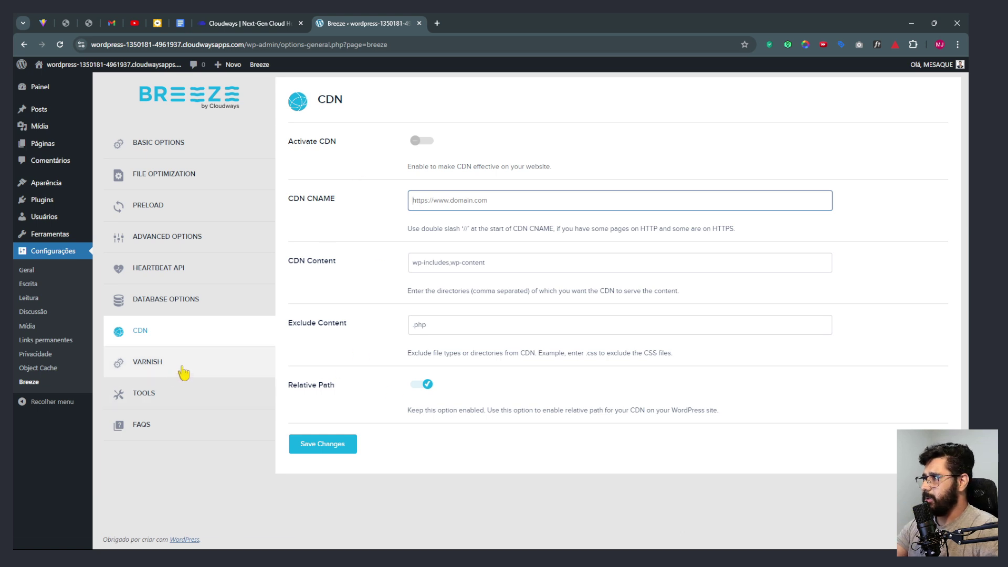
left_click(162, 364)
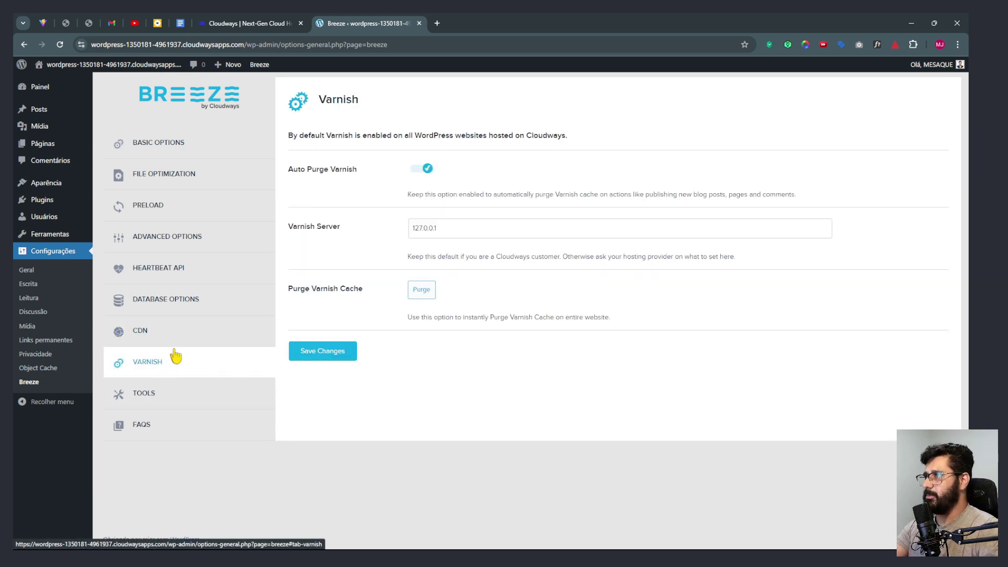
left_click(171, 398)
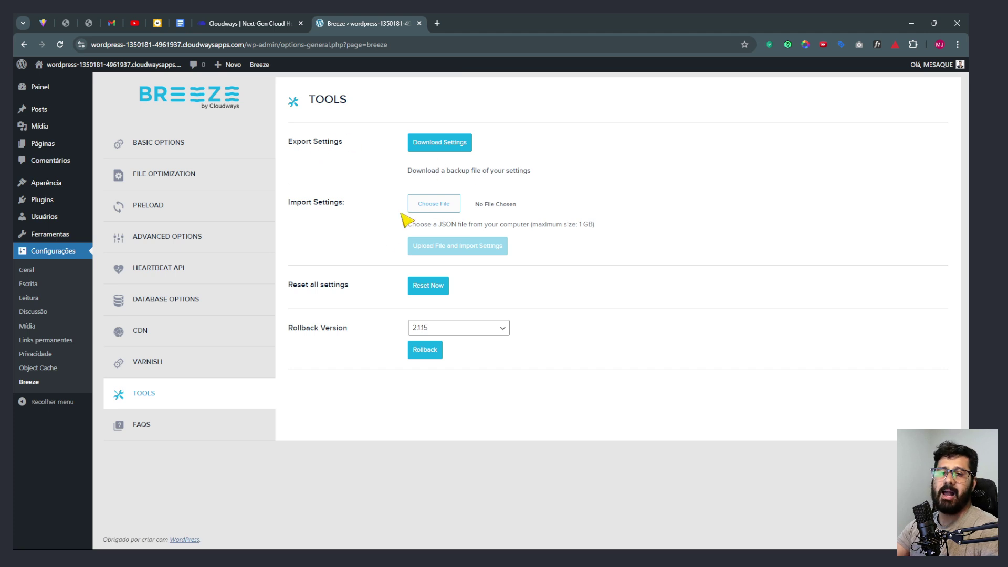
left_click(168, 437)
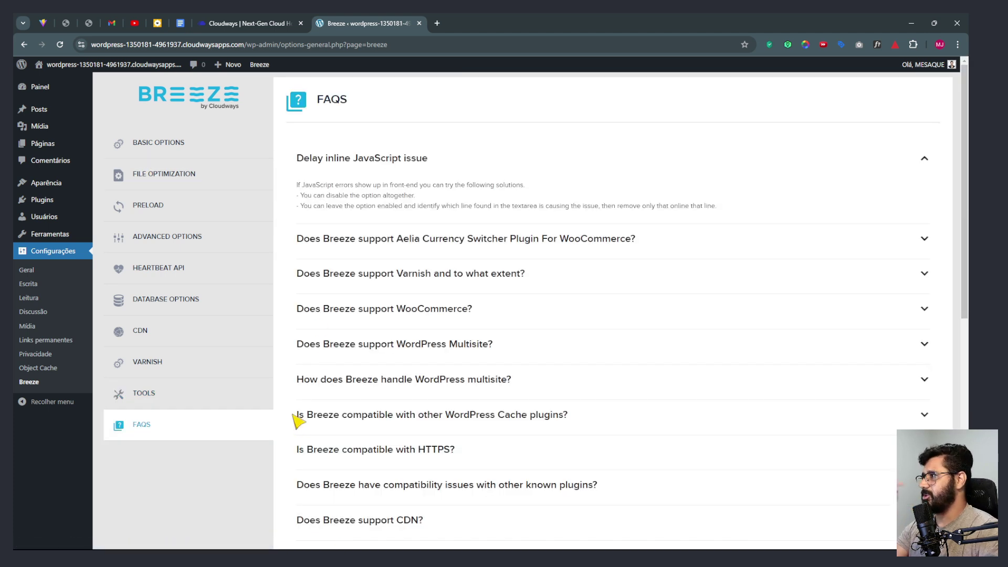
- Open the installed plugins list and examine the Breeze, Bot Protection and Object Cache Pro entries
mouse_move(47, 200)
left_click(164, 215)
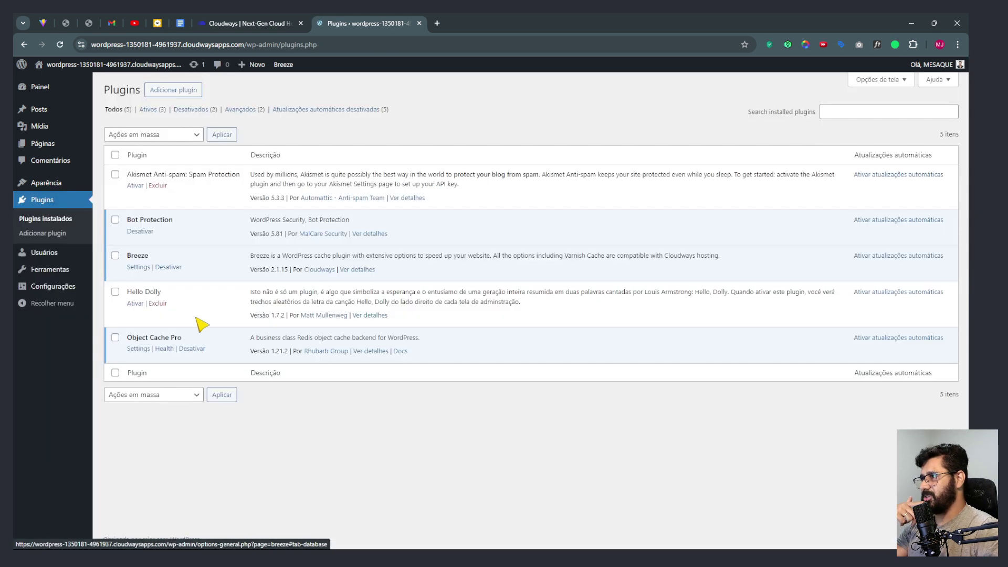
double_click(141, 258)
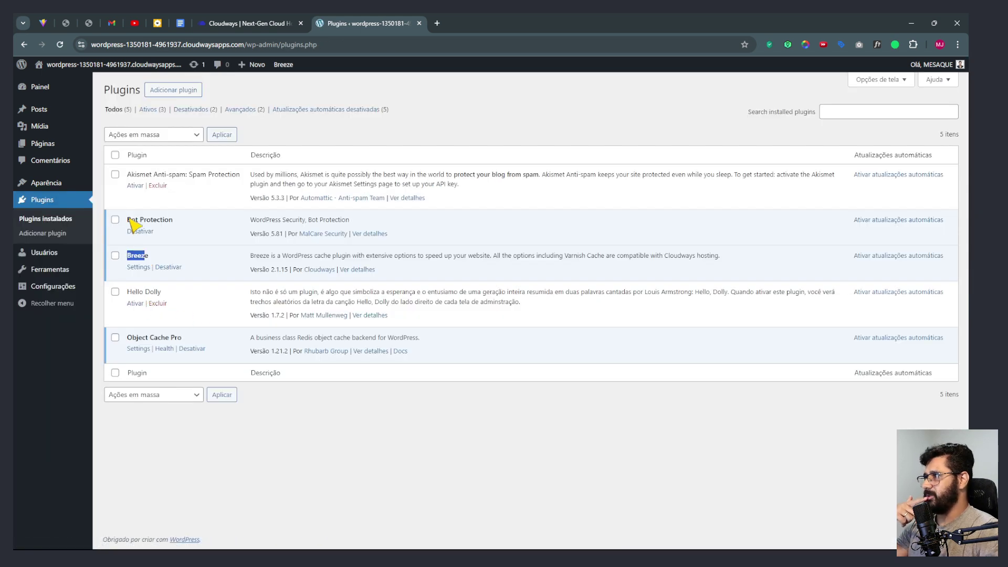
left_click_drag(127, 218, 187, 232)
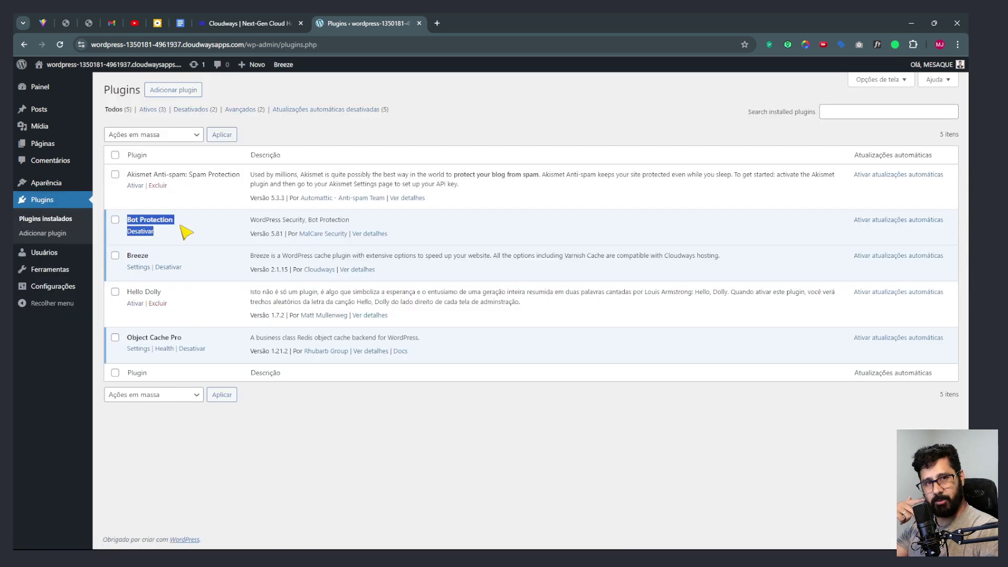
left_click(193, 252)
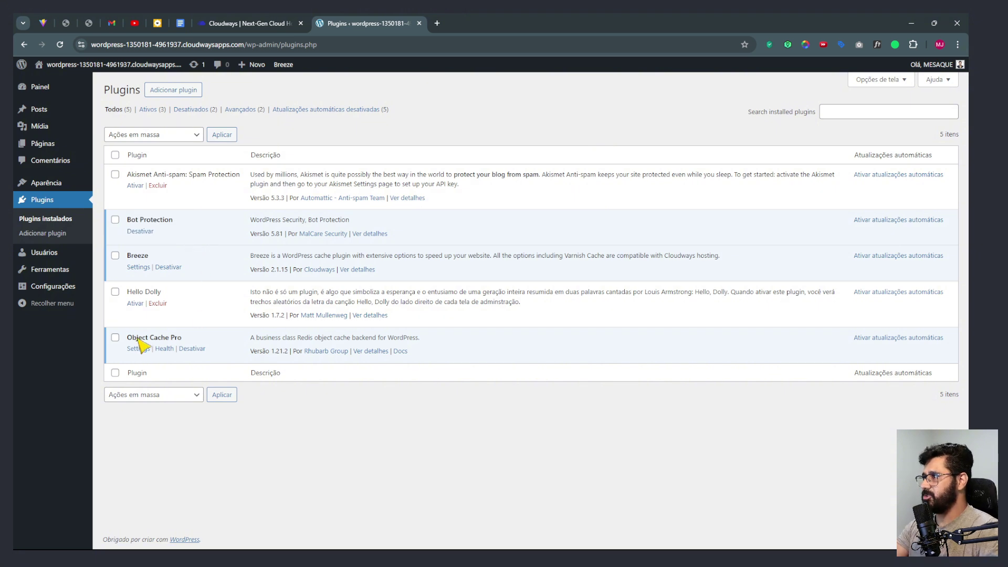
left_click_drag(138, 339, 200, 341)
left_click(387, 437)
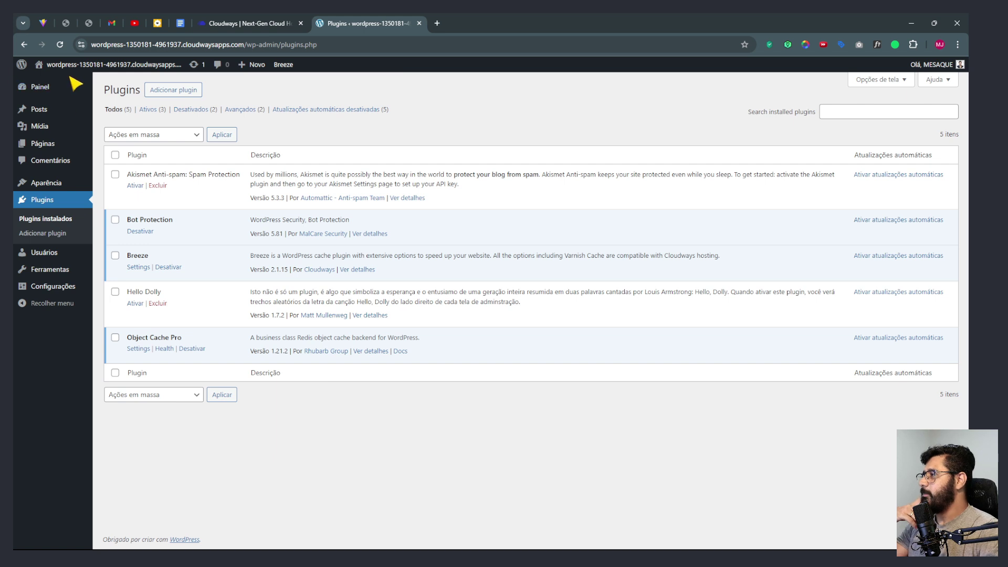
- Open the WordPress updates page and update the available translations
mouse_move(60, 68)
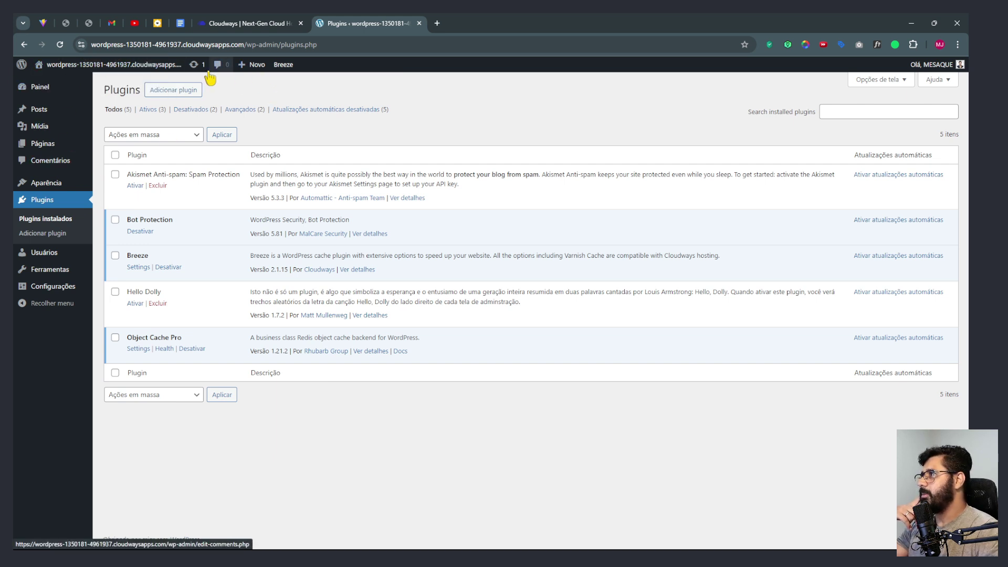
left_click(193, 69)
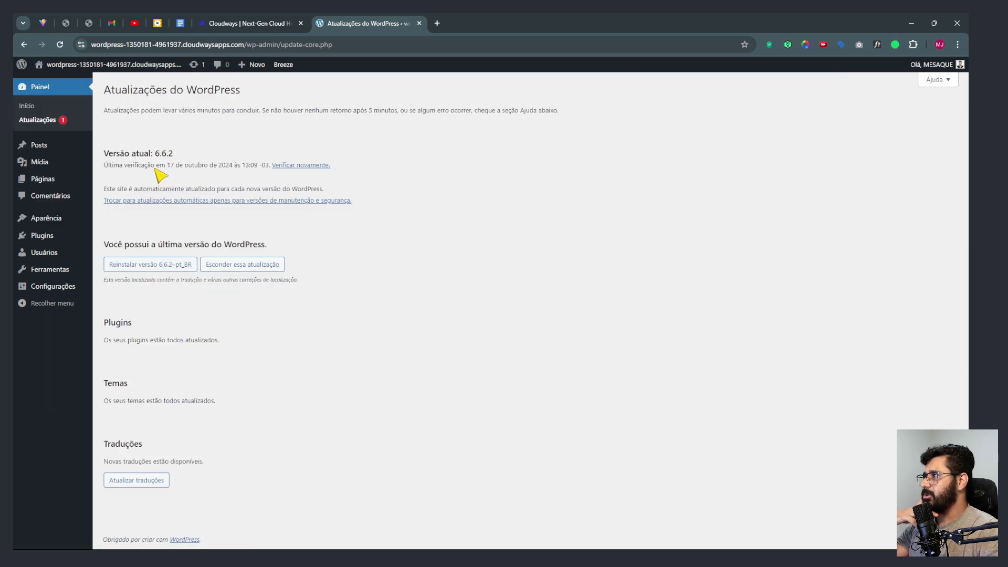
left_click(157, 486)
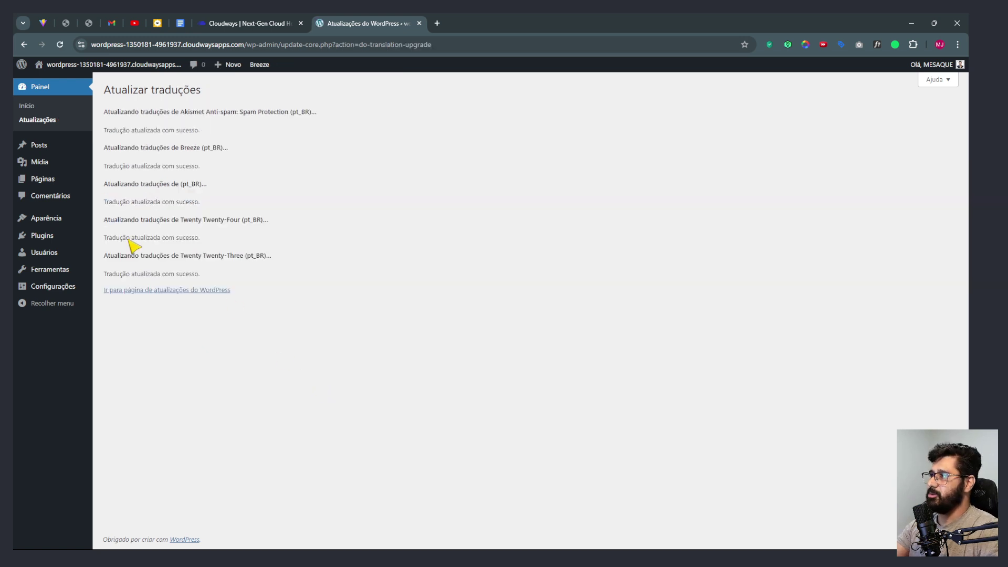
- View the live site's homepage and return to the WordPress admin dashboard
left_click(105, 64)
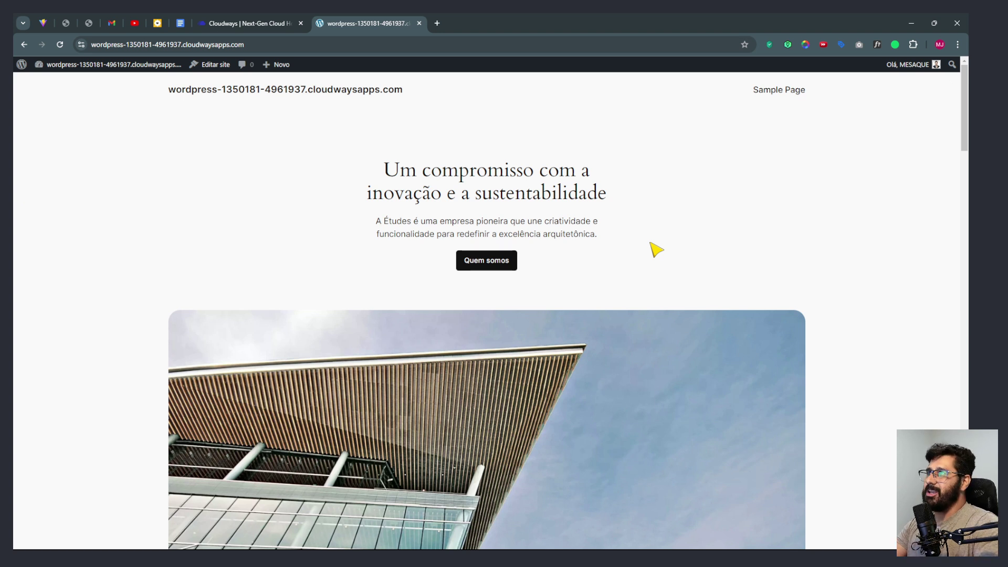
left_click(99, 71)
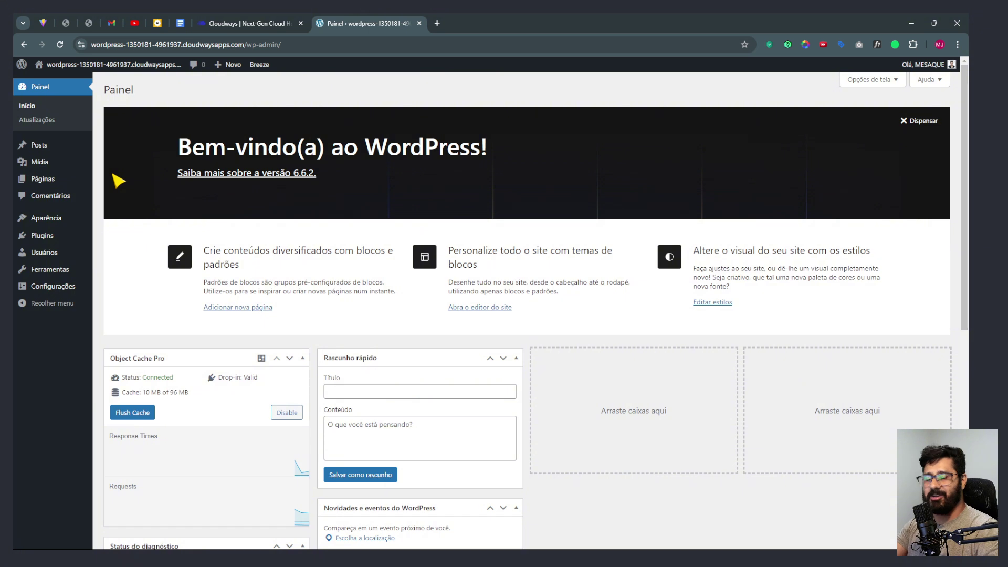
- Move the Rascunho rápido widget to the dashboard's third column and the Status do diagnóstico widget to the fourth
left_click_drag(374, 358, 572, 368)
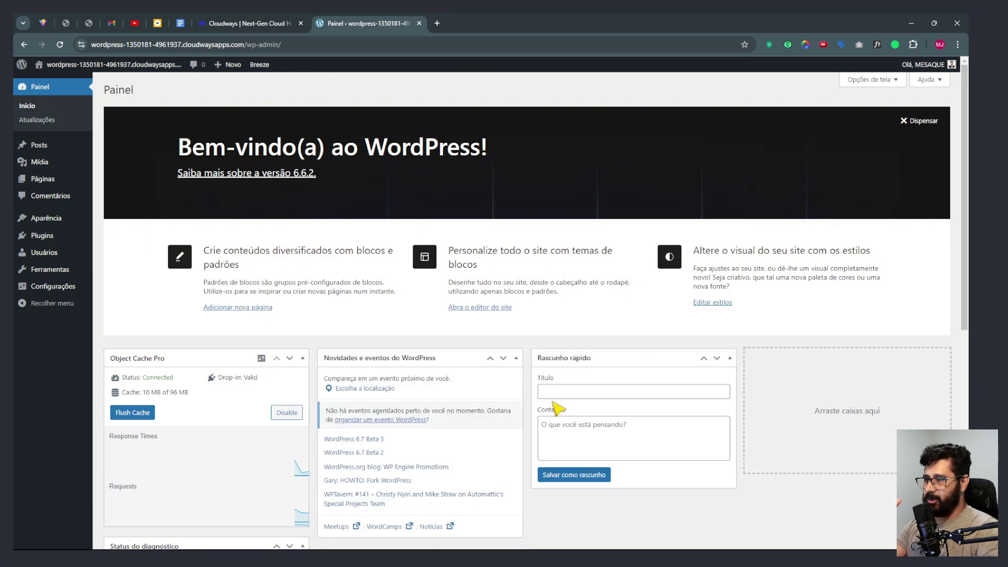
scroll(367, 413, "down", 4)
left_click_drag(250, 355, 778, 382)
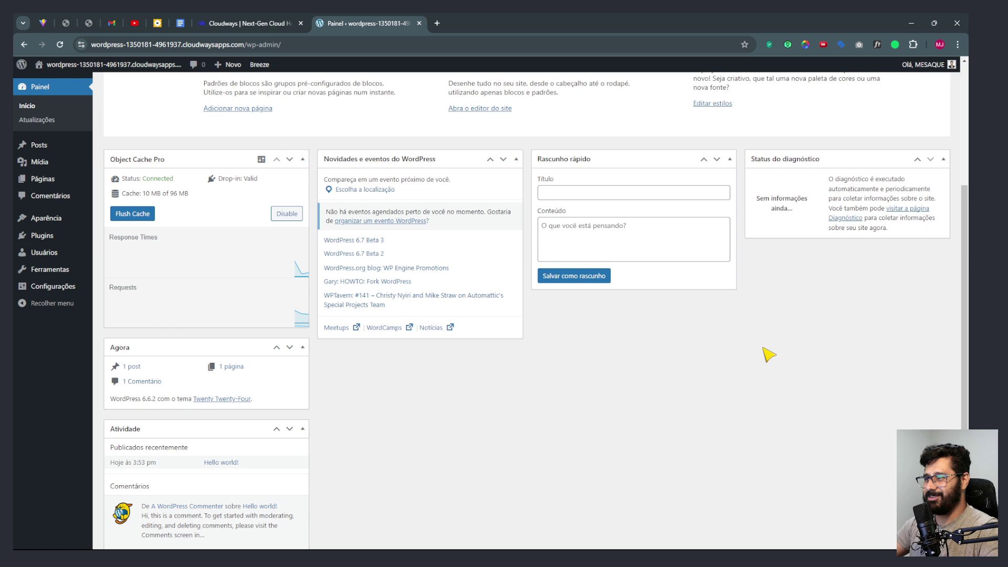
- Move the Agora widget to the top of the dashboard's second column and Atividade to the top of the first
scroll(255, 420, "up", 1)
left_click_drag(220, 399, 441, 216)
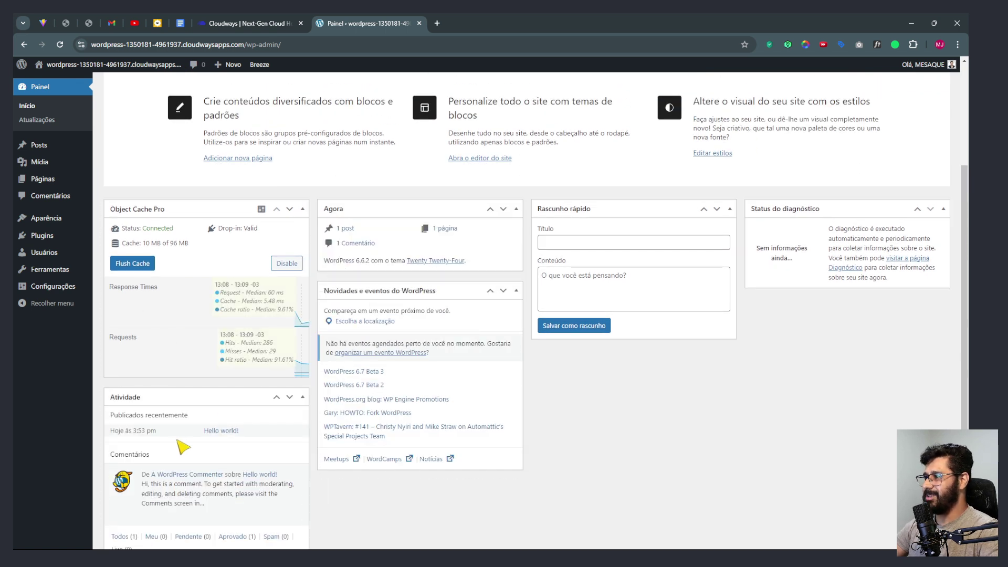
left_click_drag(184, 401, 194, 216)
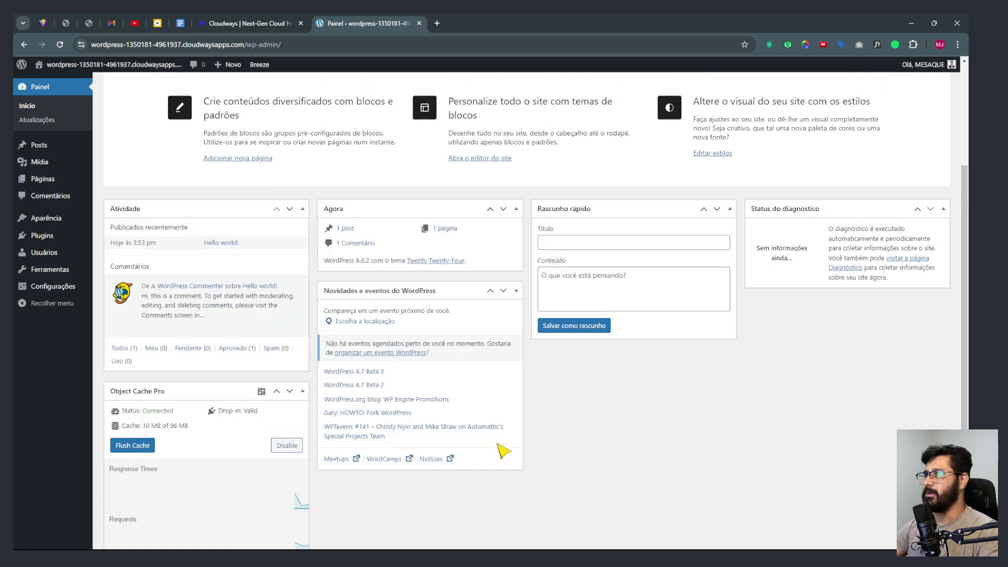
- Switch to Cloudways, view the servers and applications lists, and open the full list of add-ons
key("ctrl+shift+Tab")
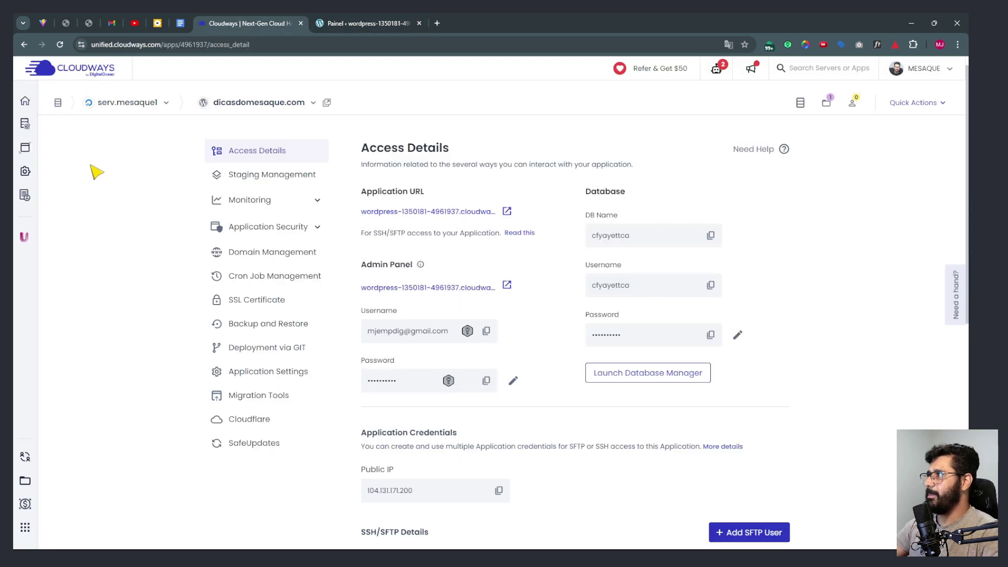
left_click(25, 126)
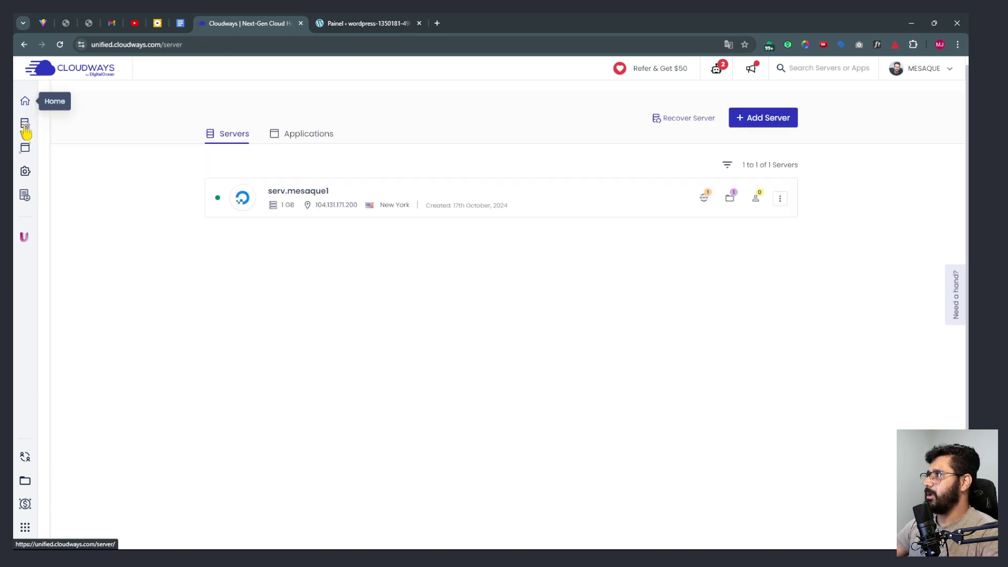
left_click(25, 147)
mouse_move(25, 176)
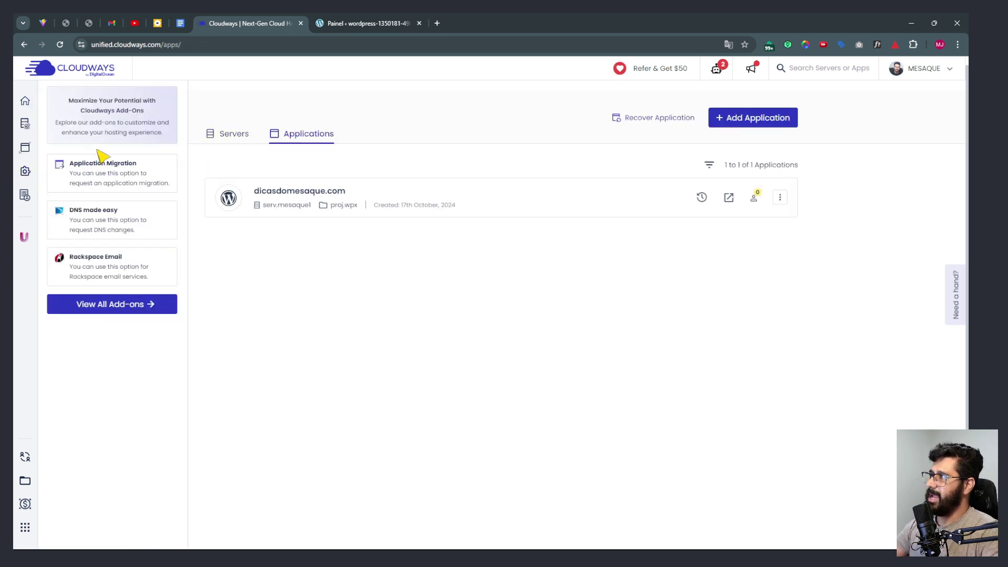
left_click(101, 307)
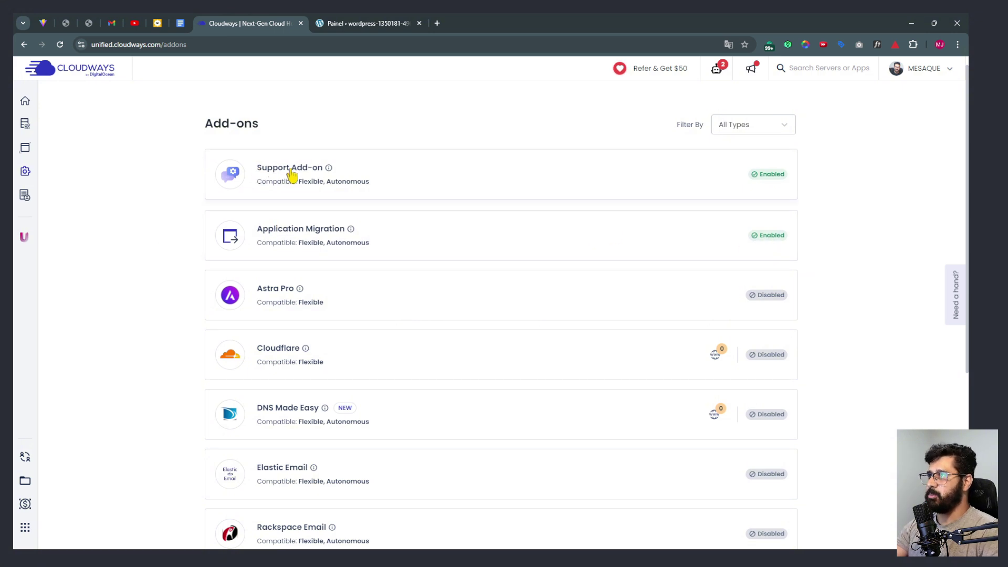
- Open the Astra Pro add-on details, check its monthly price, and close them without subscribing
scroll(446, 241, "down", 2)
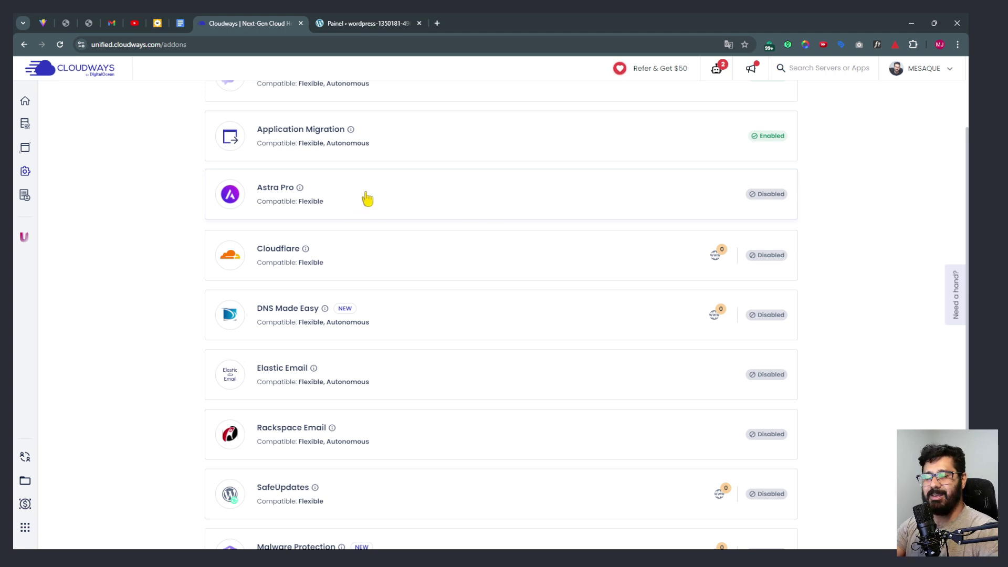
left_click(397, 204)
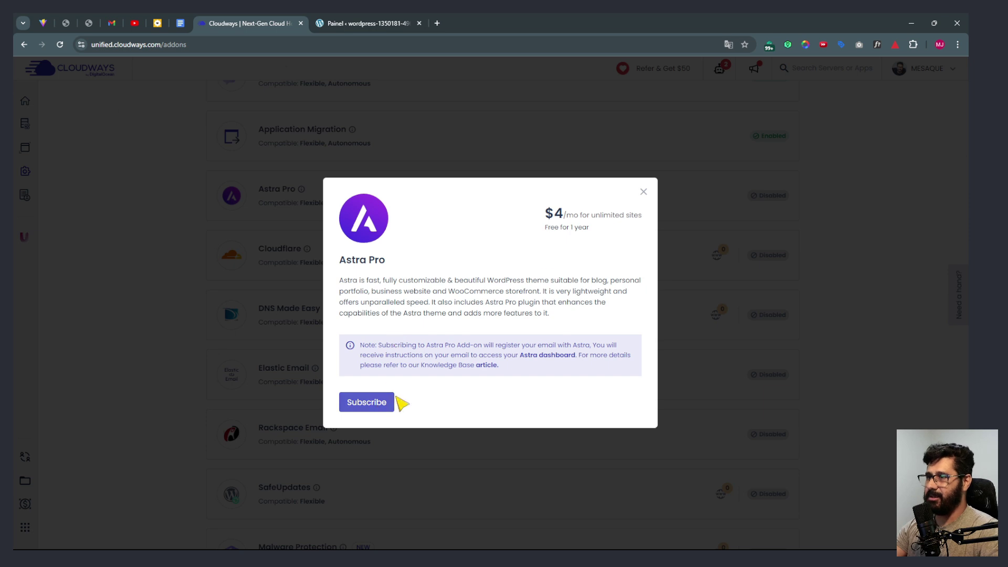
left_click_drag(557, 214, 564, 215)
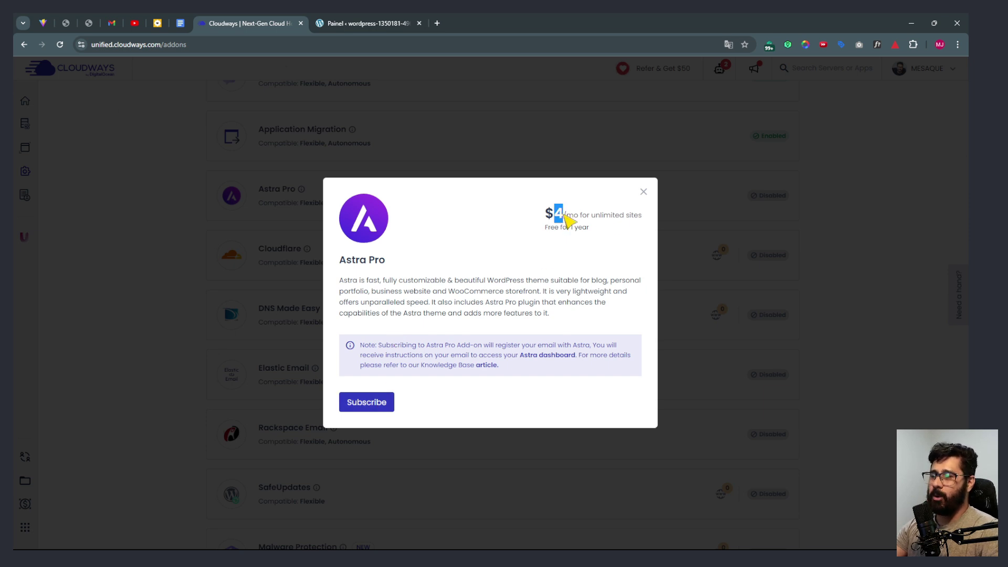
left_click(643, 193)
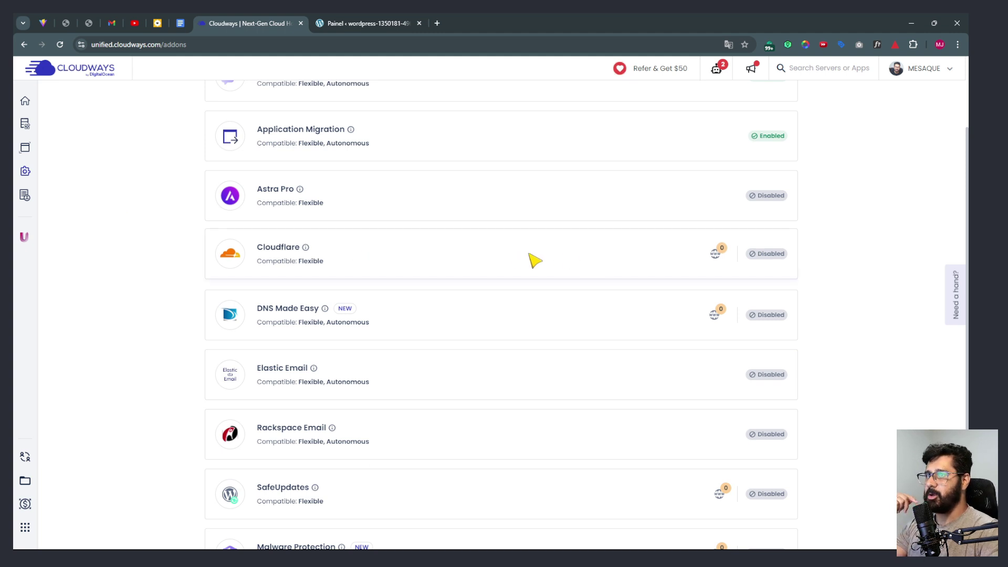
- Compare Elastic Email's monthly plans by selecting the 1000, 3000 and 8000 email options, and close the add-on without subscribing
scroll(531, 262, "down", 3)
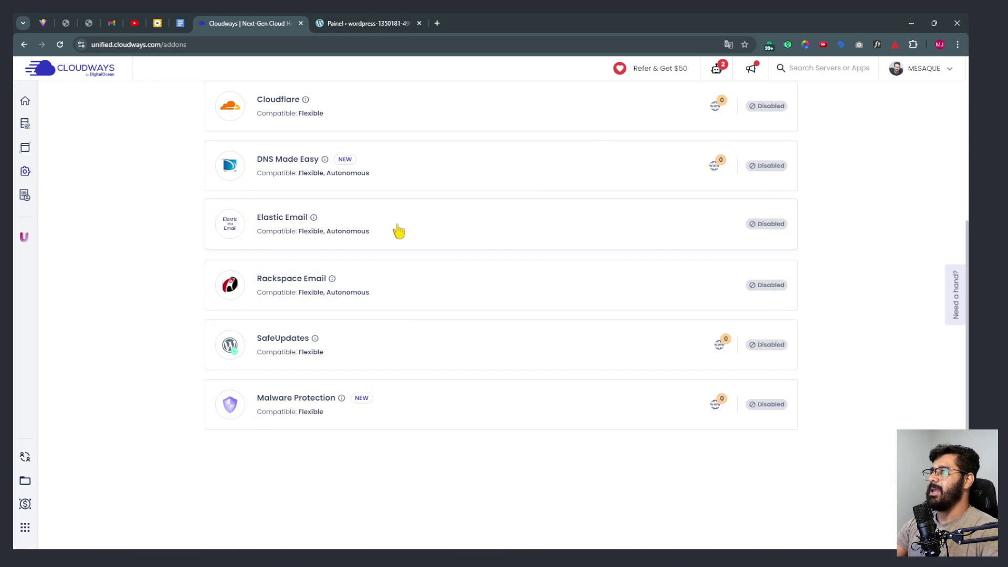
left_click(491, 239)
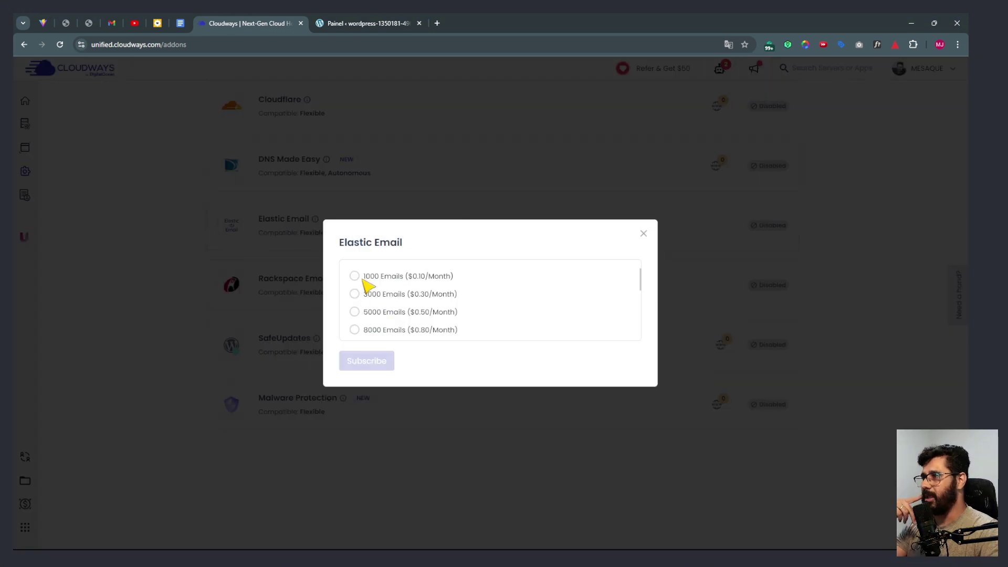
left_click(365, 279)
left_click_drag(419, 278, 429, 279)
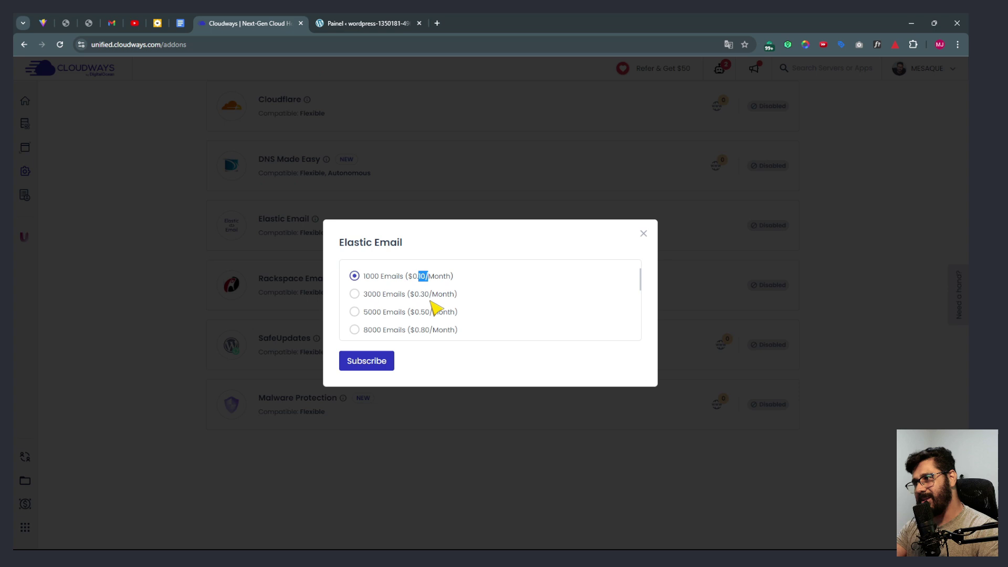
left_click(368, 297)
left_click(378, 334)
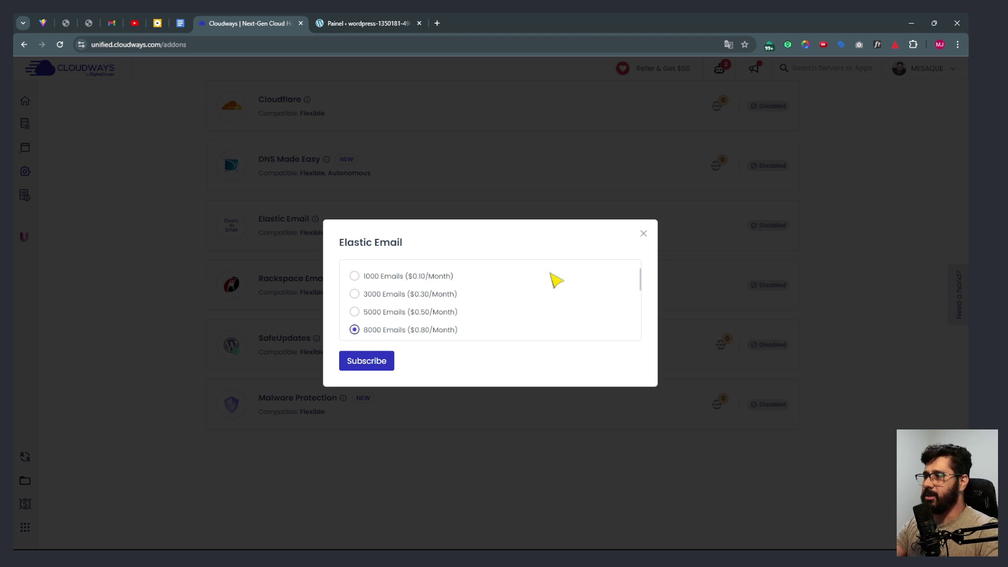
left_click(643, 235)
mouse_move(714, 403)
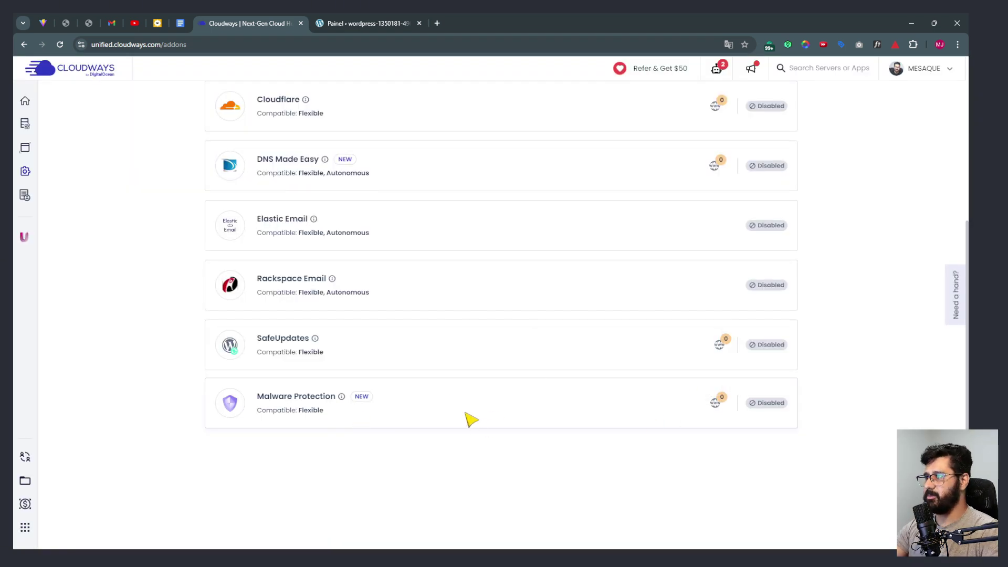
scroll(550, 459, "up", 5)
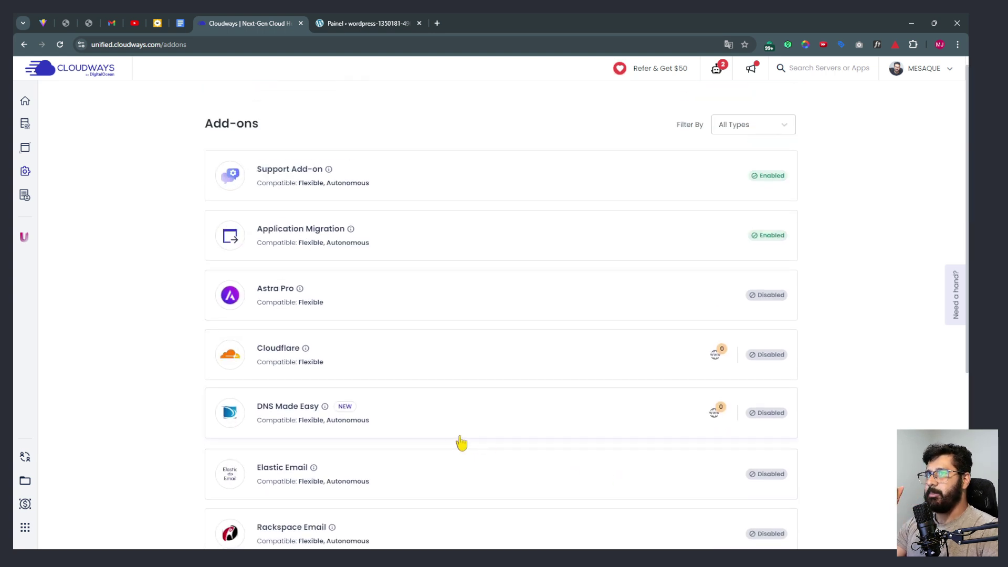
scroll(337, 272, "down", 5)
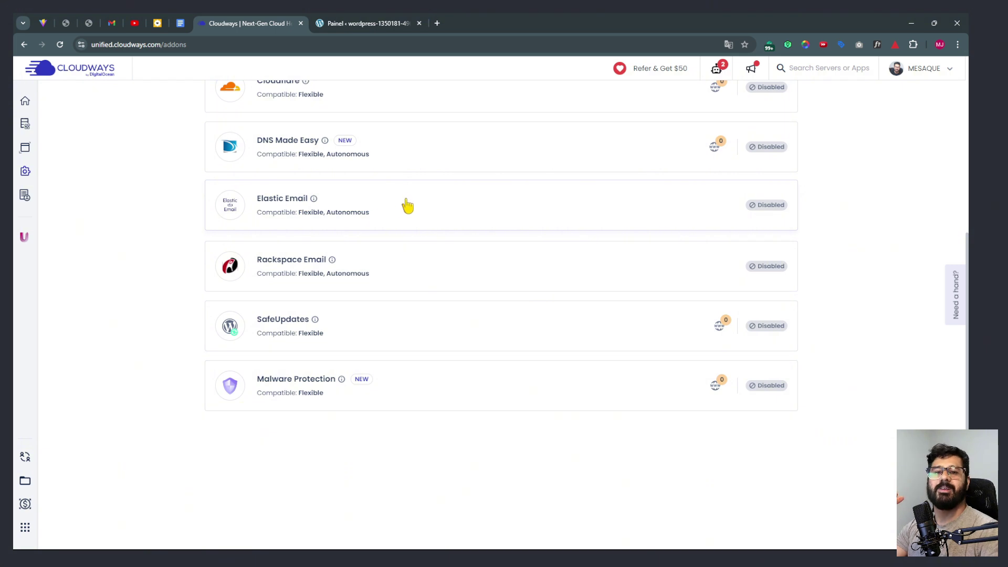
scroll(457, 431, "up", 5)
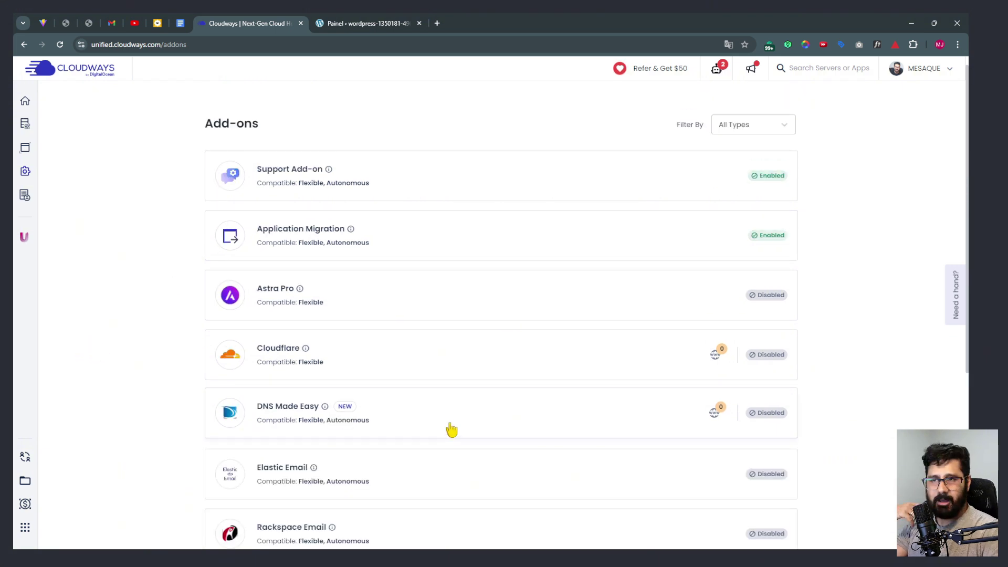